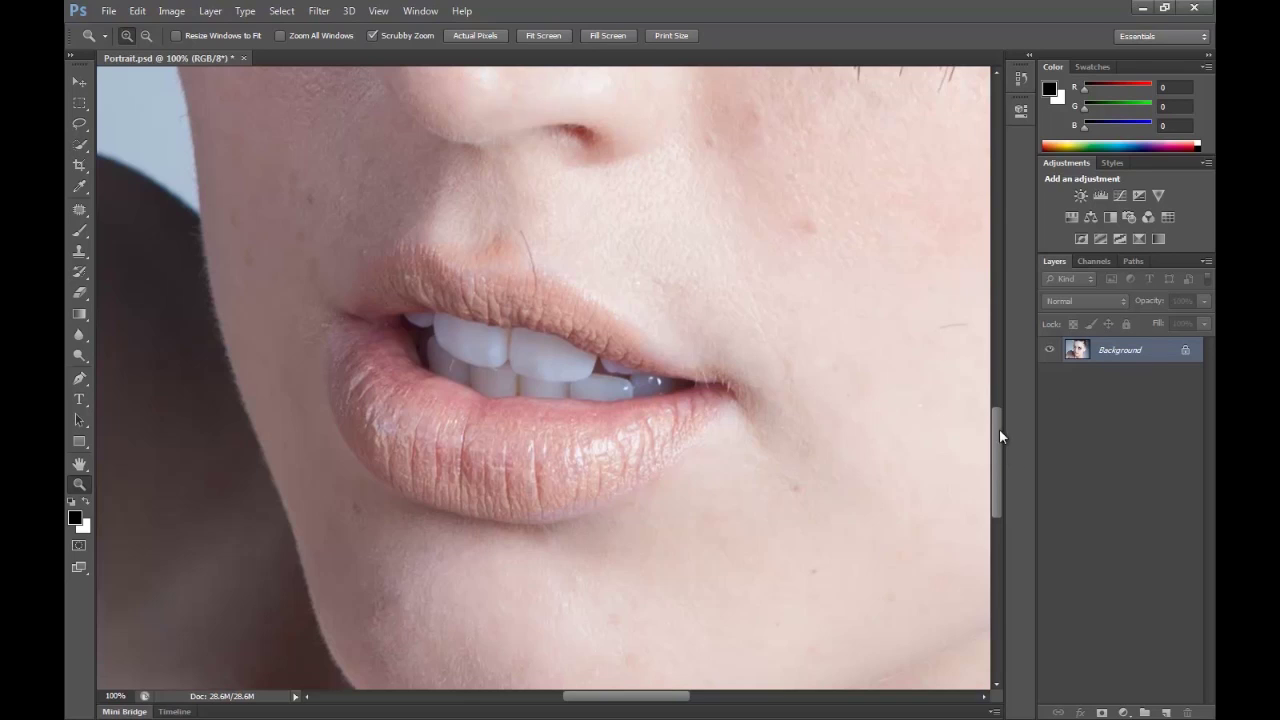
- Examine the portrait from forehead to shoulder, both as a whole and magnified, for skin blemishes and stray hairs
click(535, 36)
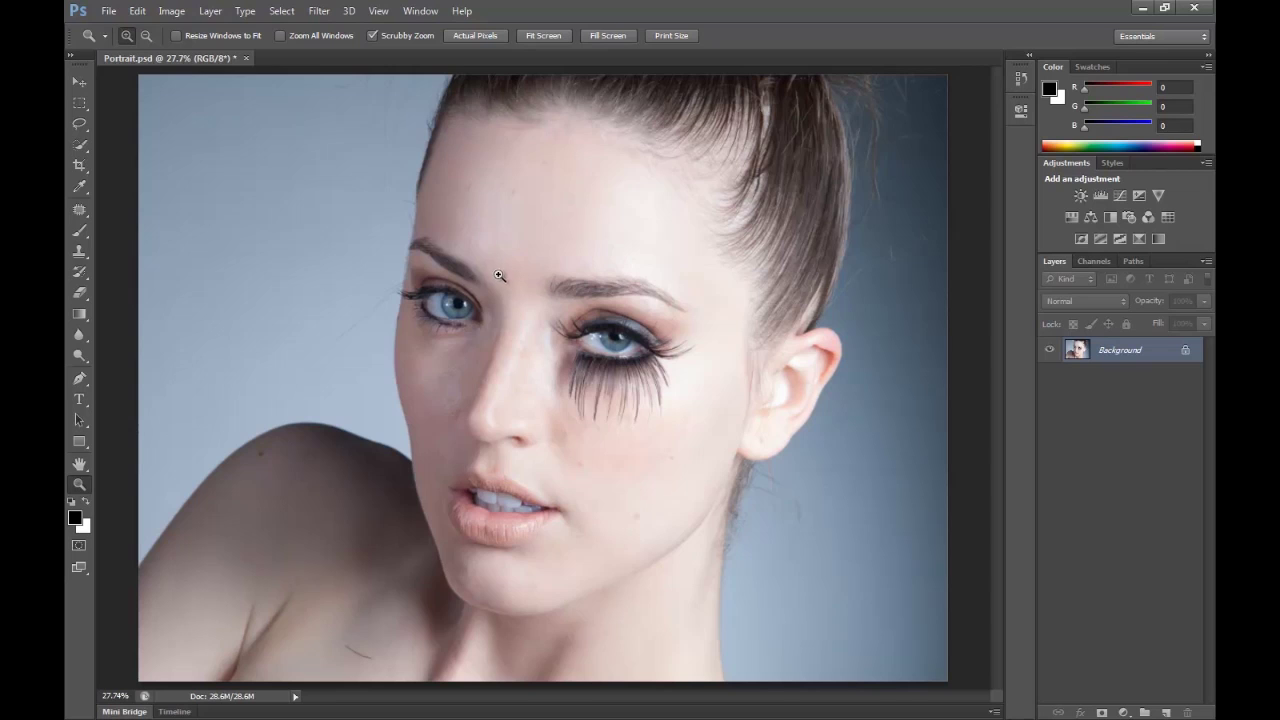
click(537, 228)
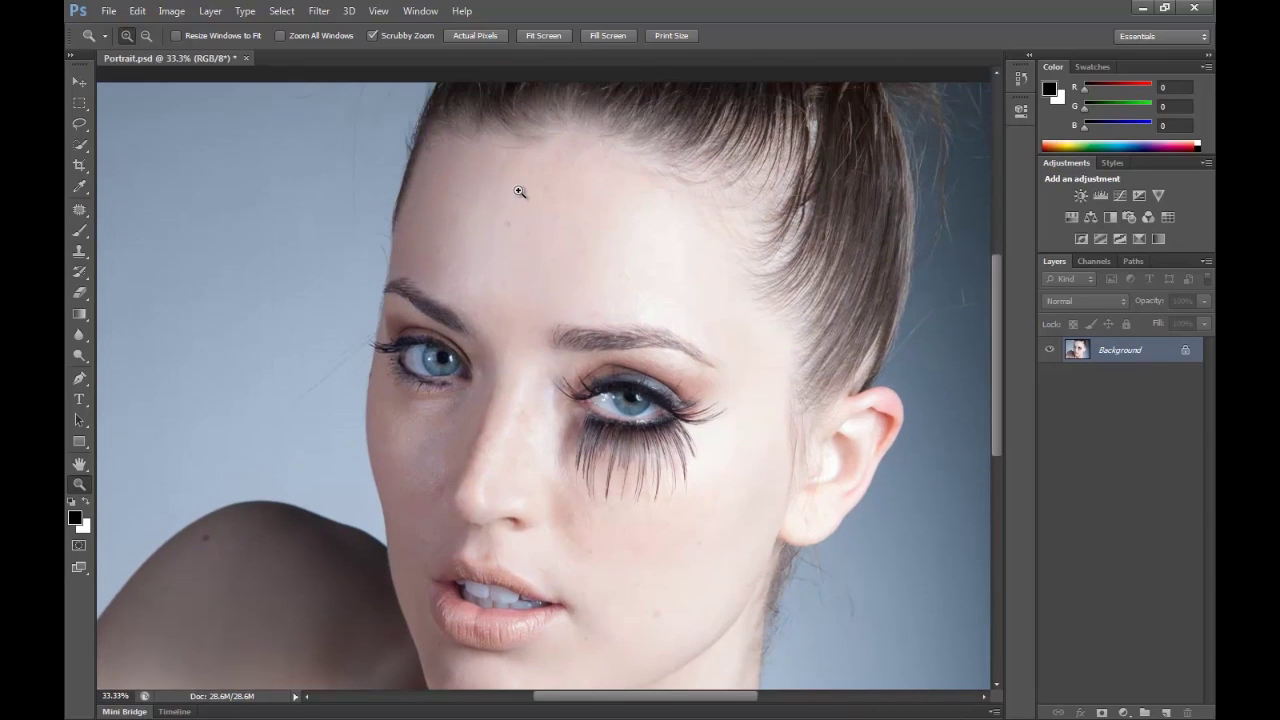
scroll(637, 340, down, 1)
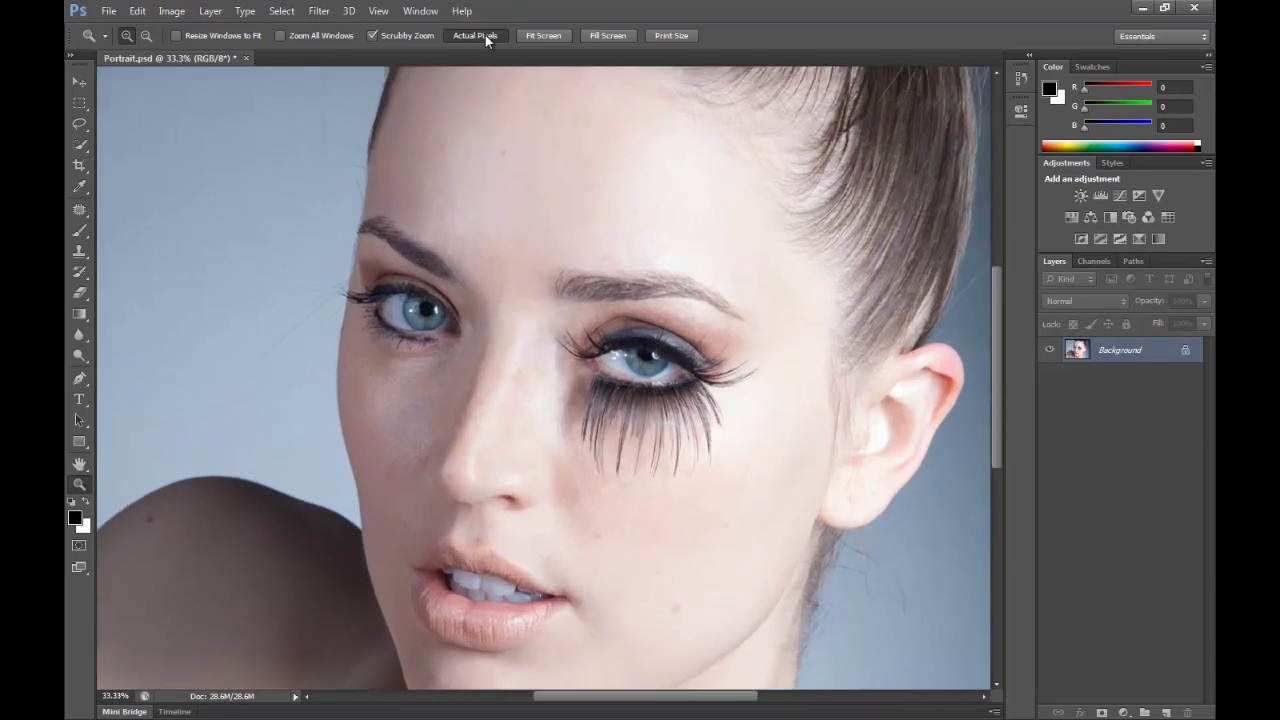
click(485, 35)
click(542, 36)
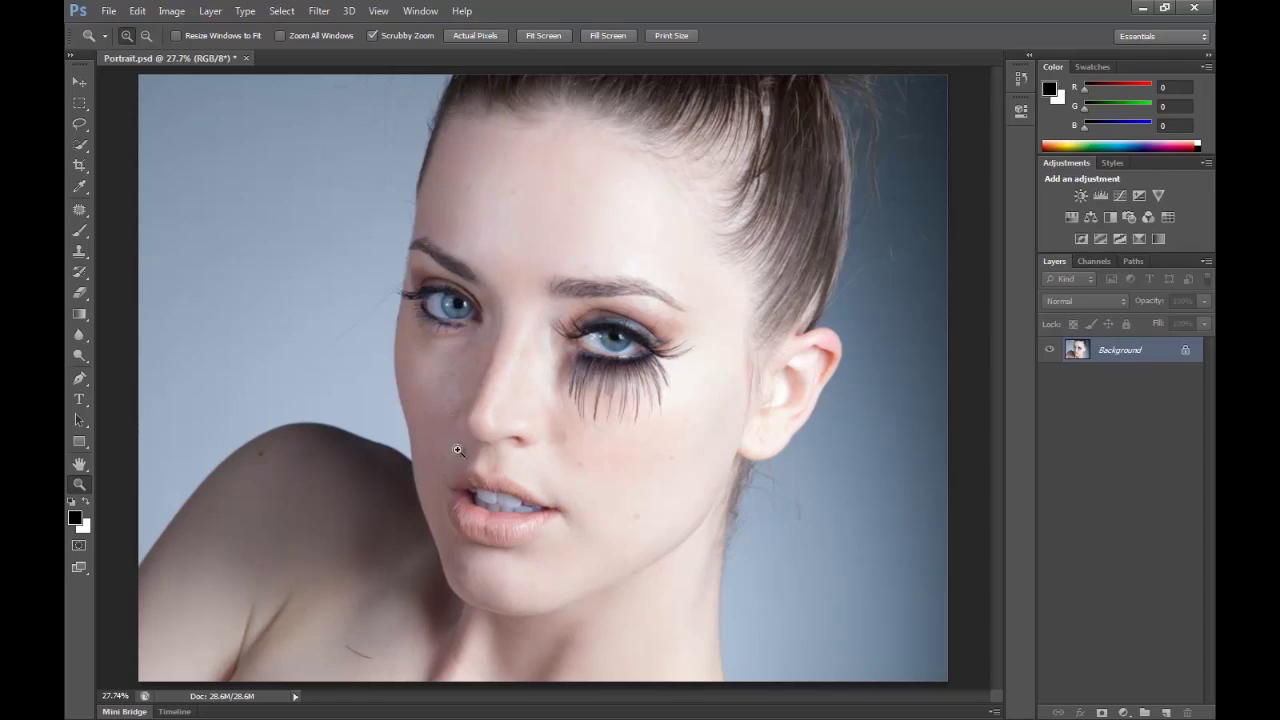
click(550, 480)
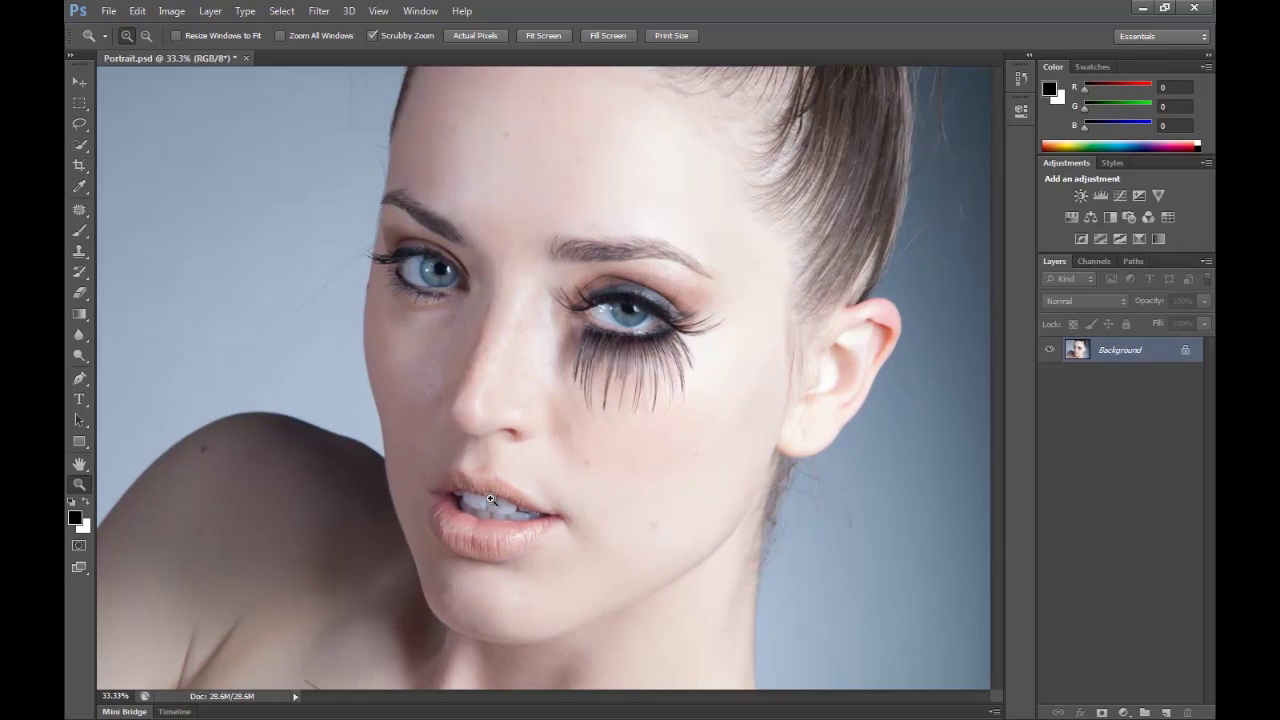
click(500, 497)
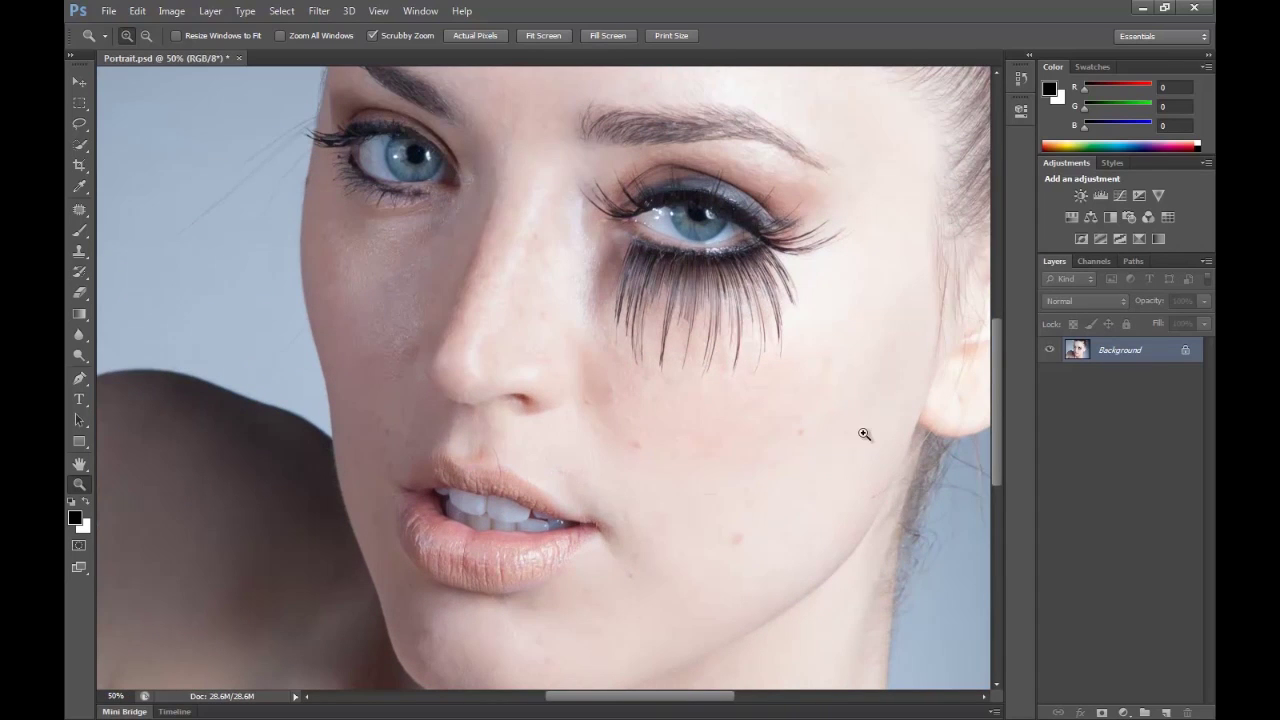
scroll(842, 485, up, 5)
scroll(674, 437, up, 1)
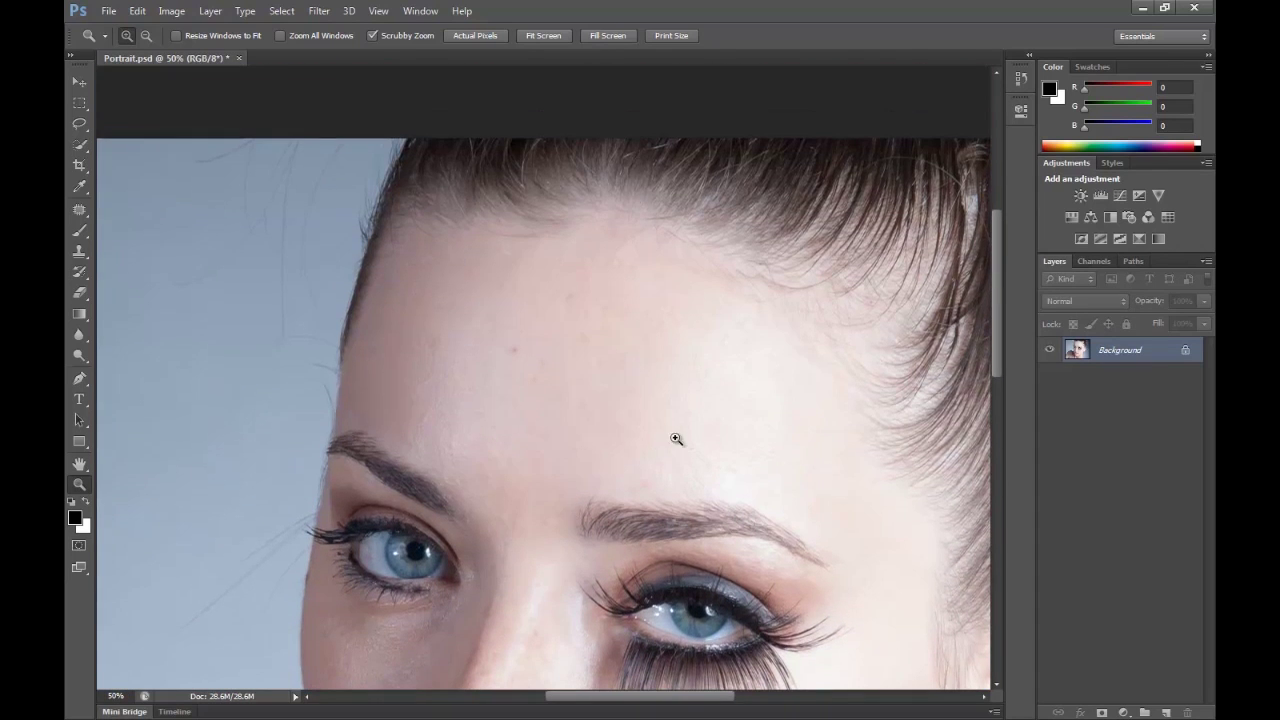
scroll(650, 499, down, 1)
scroll(650, 499, down, 12)
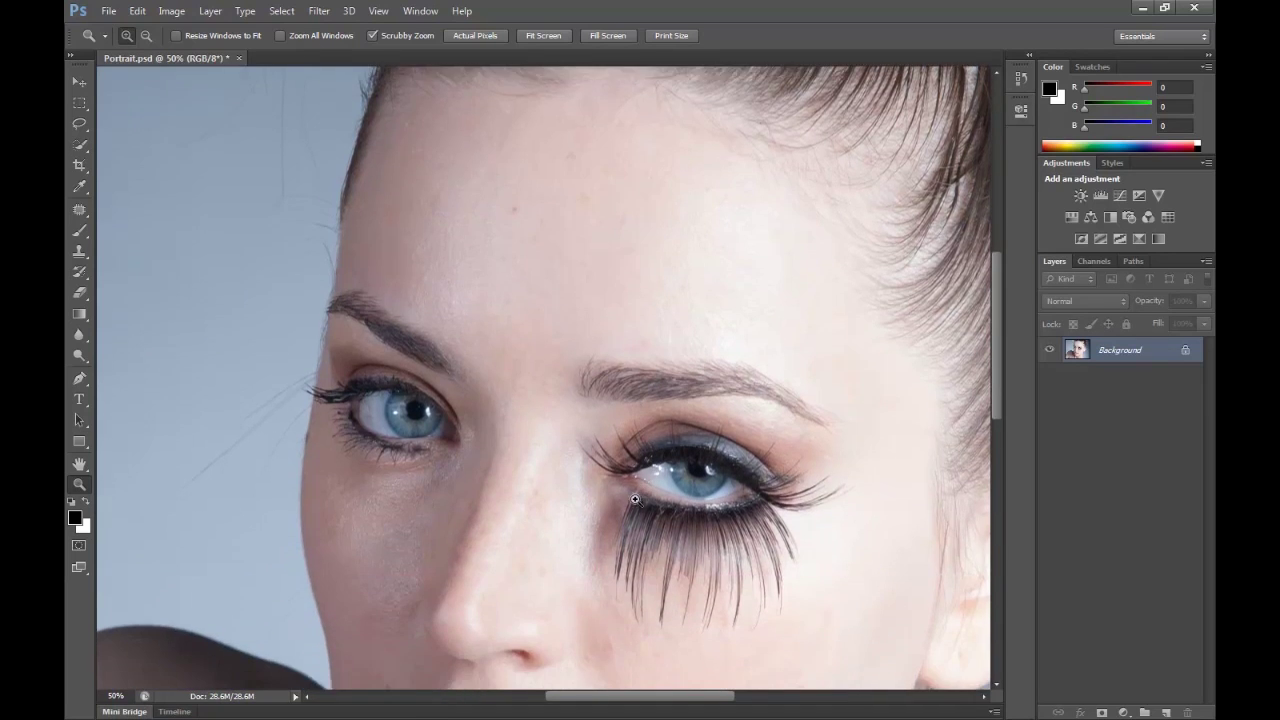
scroll(608, 505, up, 2)
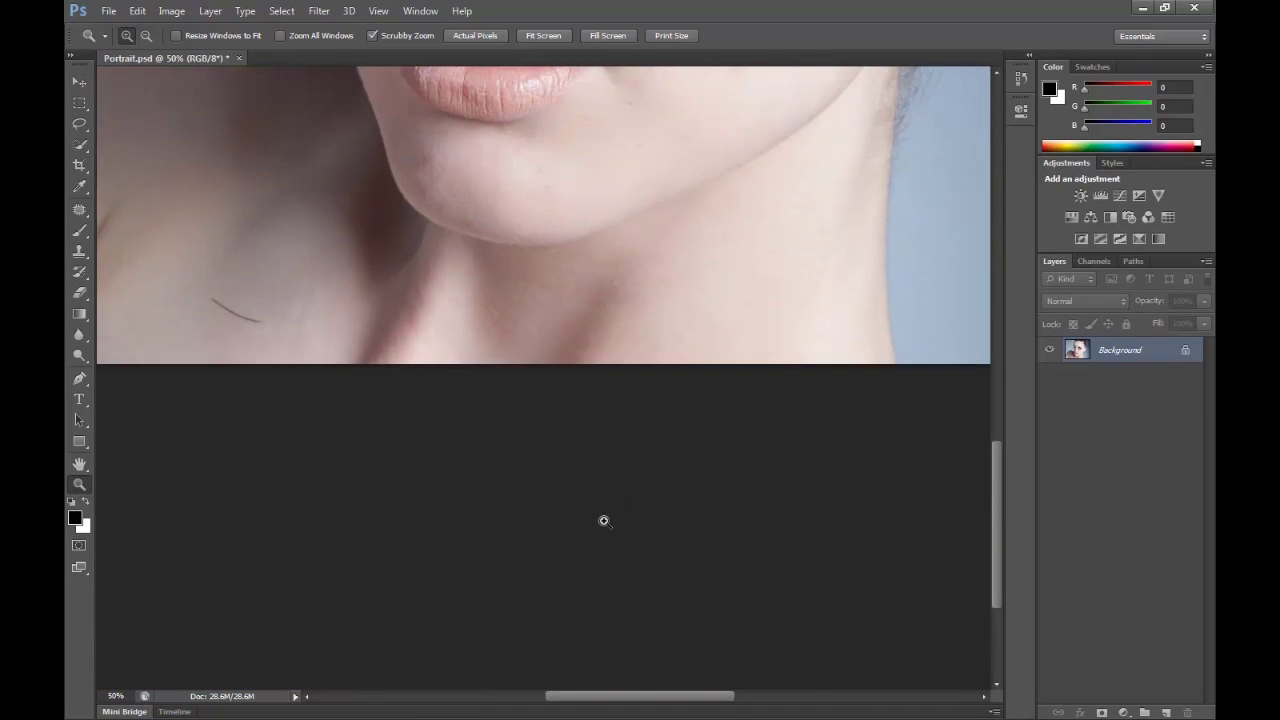
scroll(614, 423, up, 3)
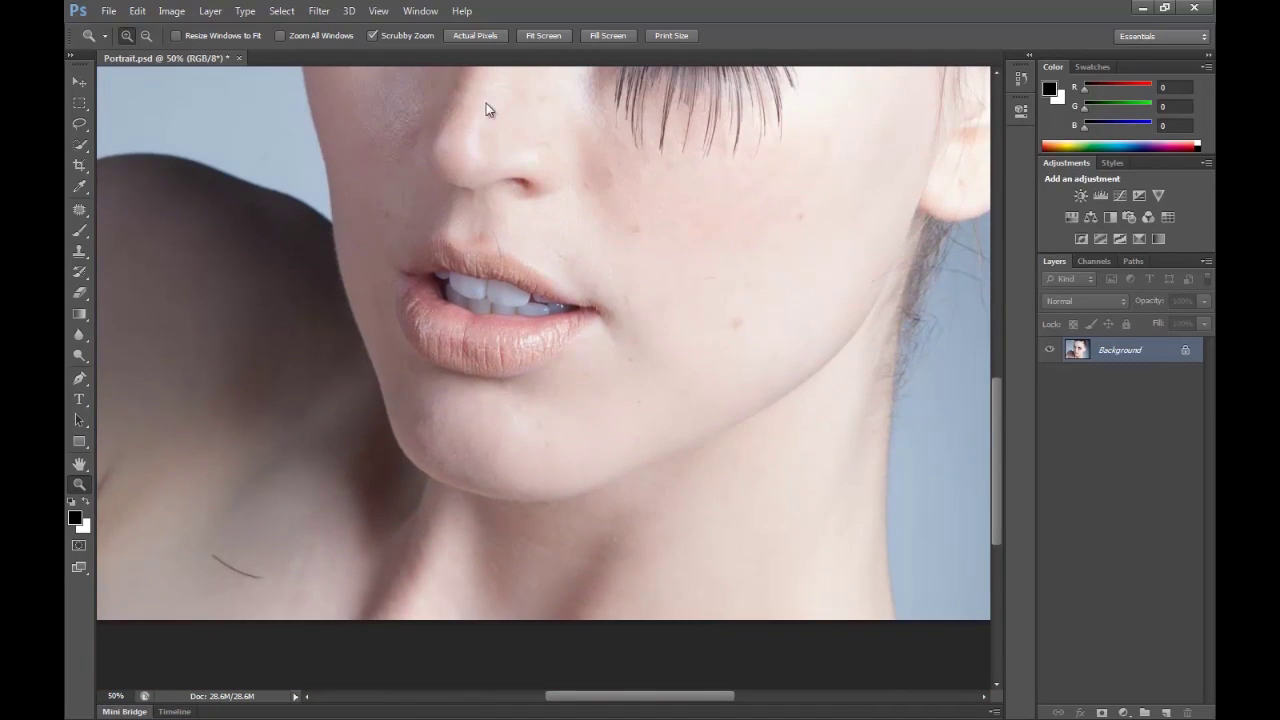
click(488, 40)
click(540, 35)
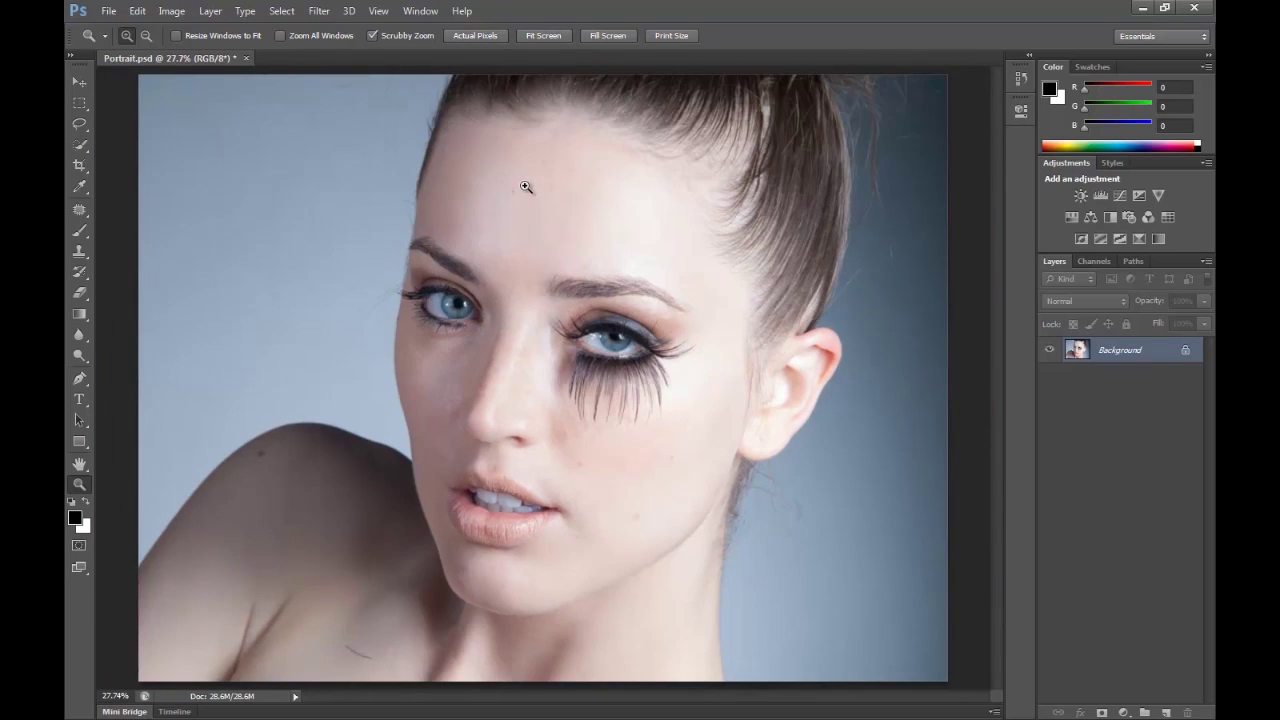
- Remove the small spots and marks across the forehead above the eyebrows with the Spot Healing Brush at 100% magnification
click(460, 172)
click(461, 172)
click(583, 207)
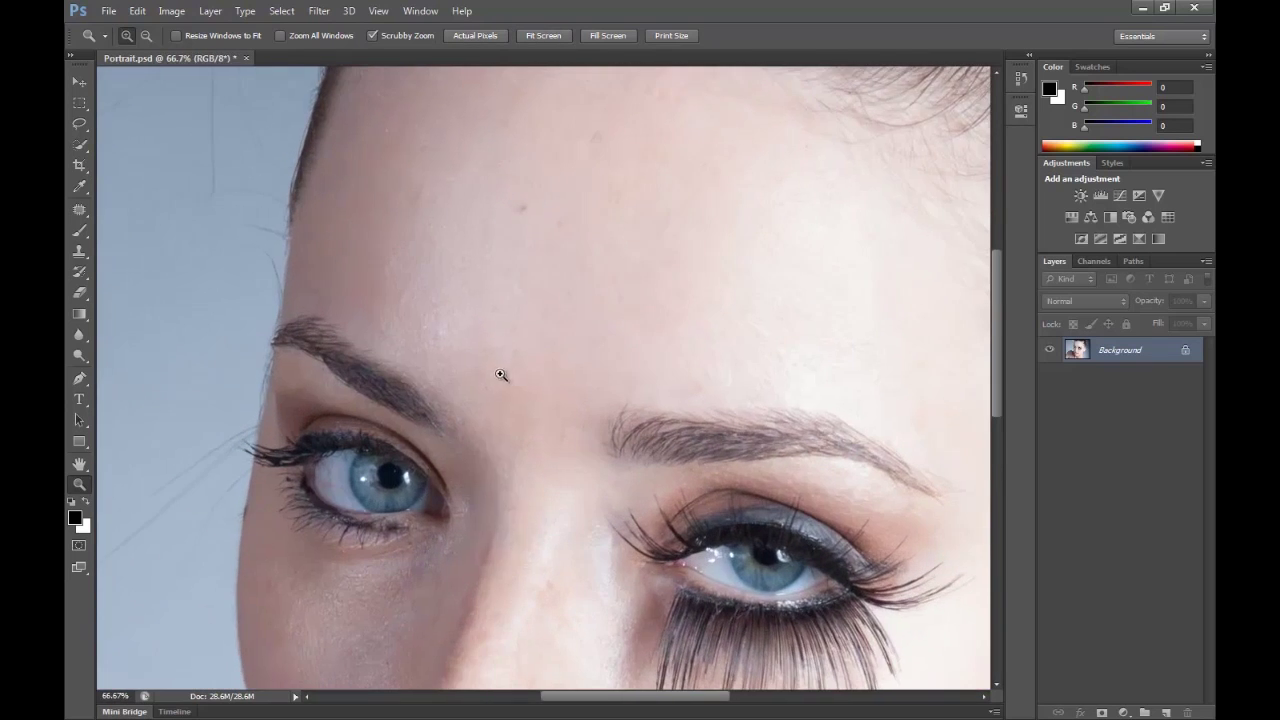
click(426, 189)
click(79, 211)
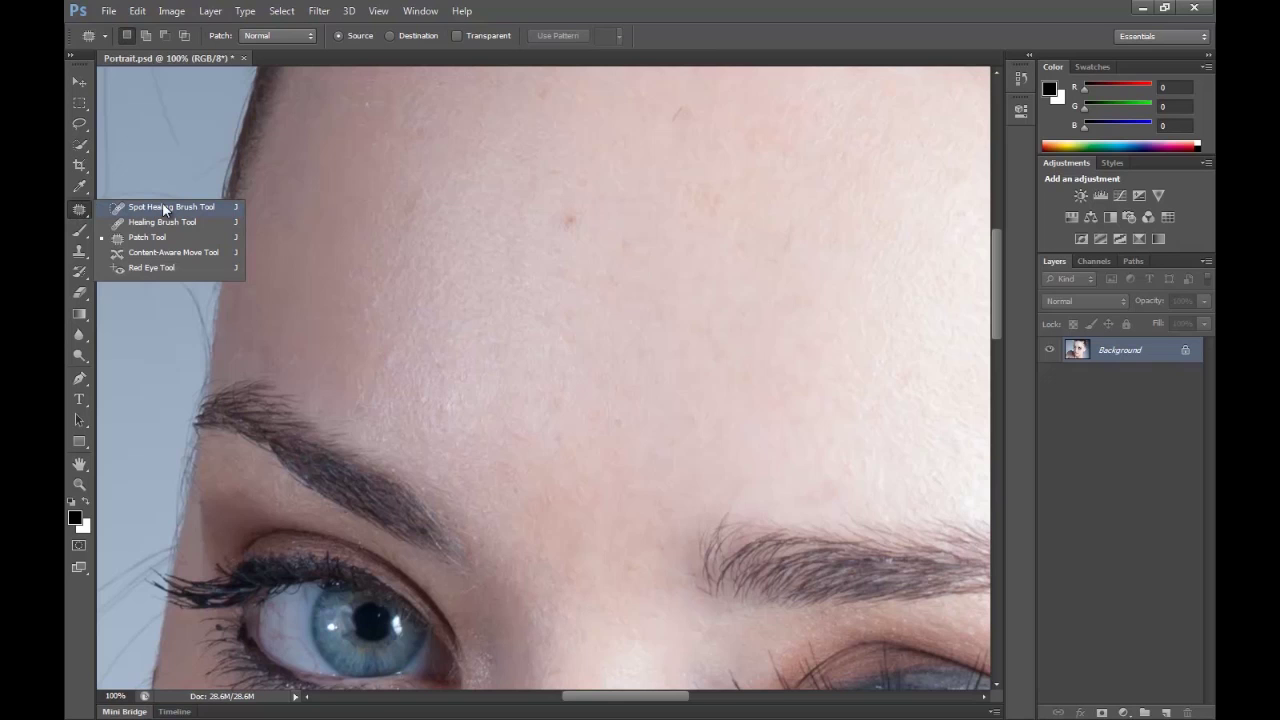
click(165, 208)
right_click(80, 212)
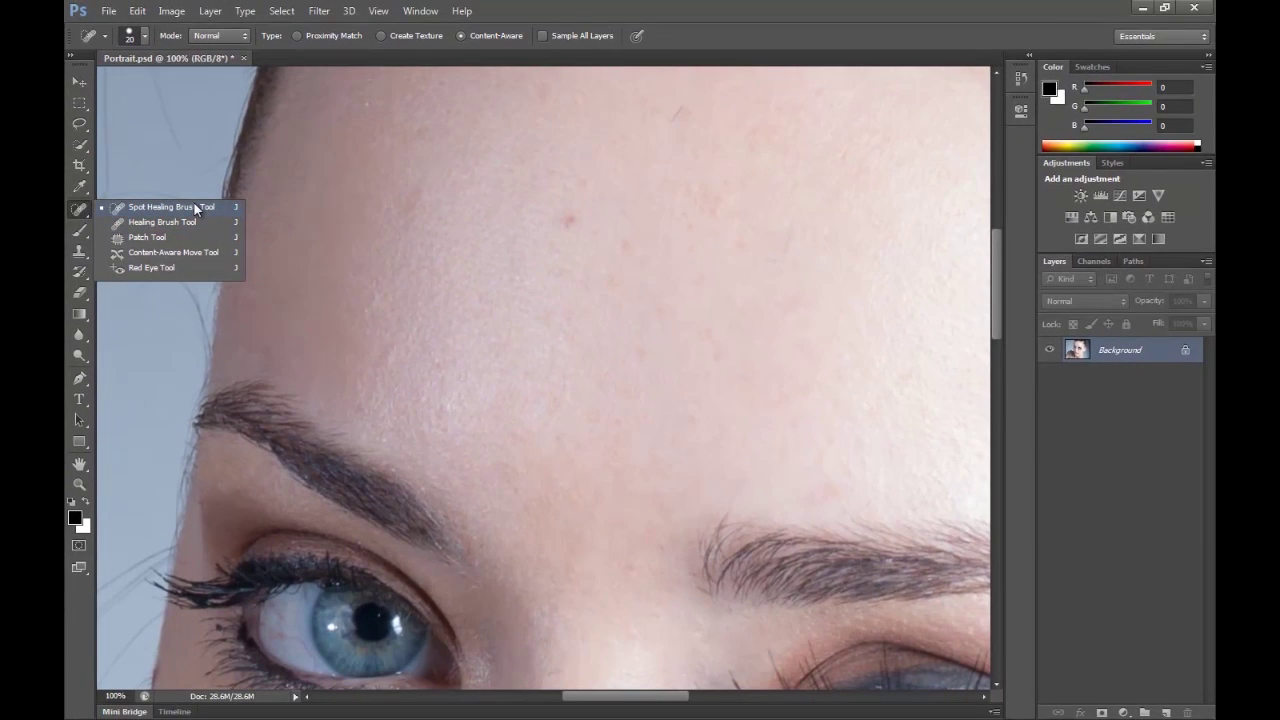
click(195, 207)
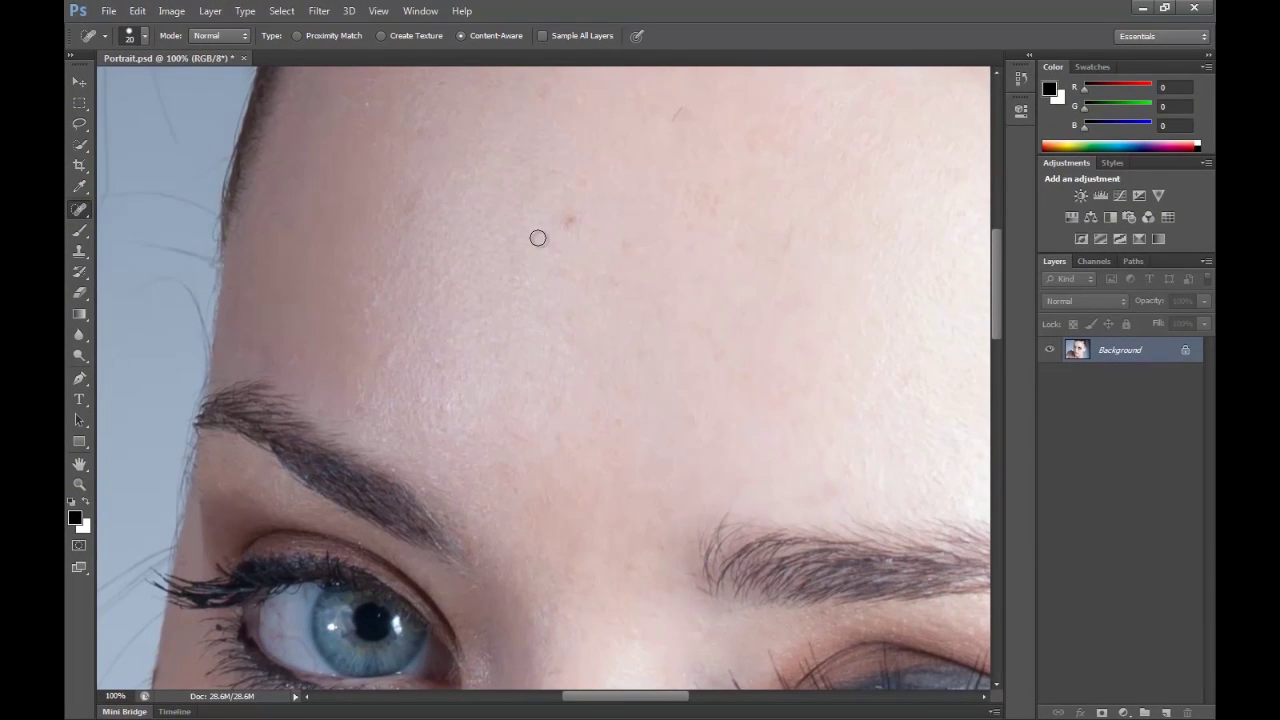
scroll(584, 277, up, 1)
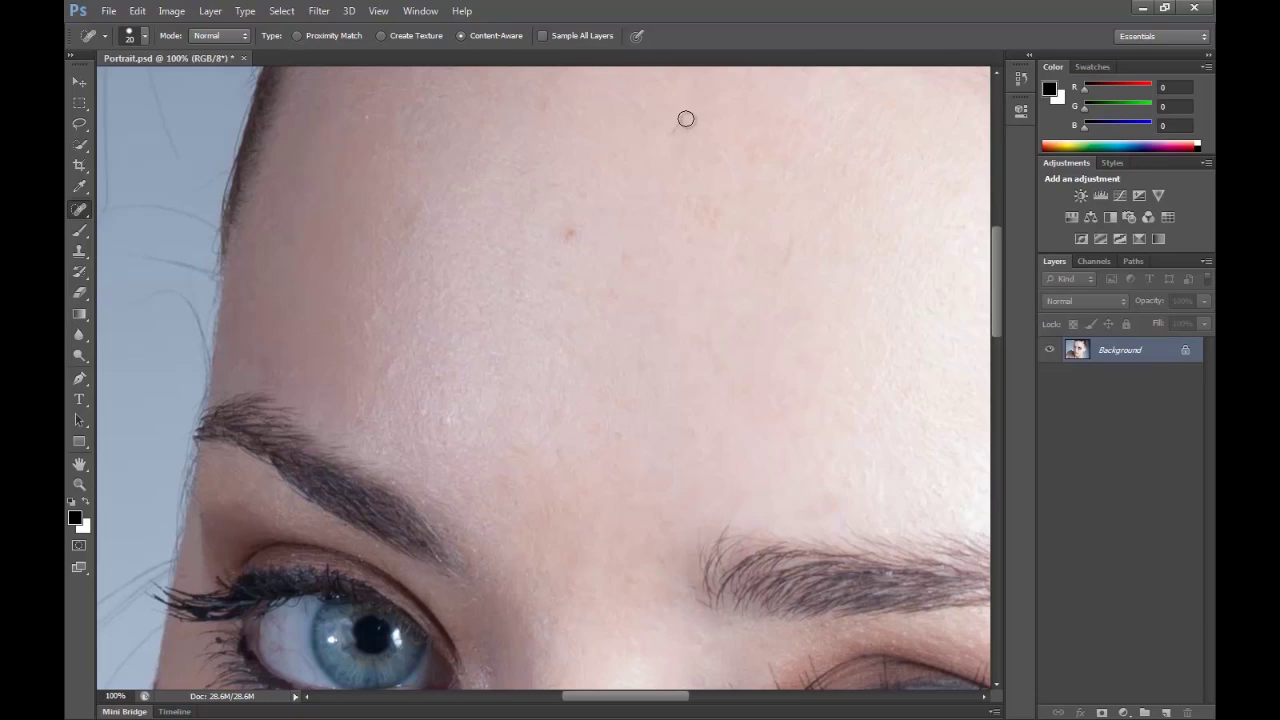
drag(680, 120, 664, 137)
mouse_move(789, 234)
mouse_down()
mouse_move(788, 268)
mouse_move(770, 272)
mouse_up()
click(573, 229)
click(542, 104)
drag(425, 198, 404, 230)
click(621, 253)
click(384, 372)
drag(380, 311, 370, 326)
drag(443, 413, 443, 427)
click(418, 407)
- Heal the small marks and stray hair on the upper forehead just below the hairline, and show the whole portrait
drag(631, 697, 722, 703)
scroll(497, 491, up, 10)
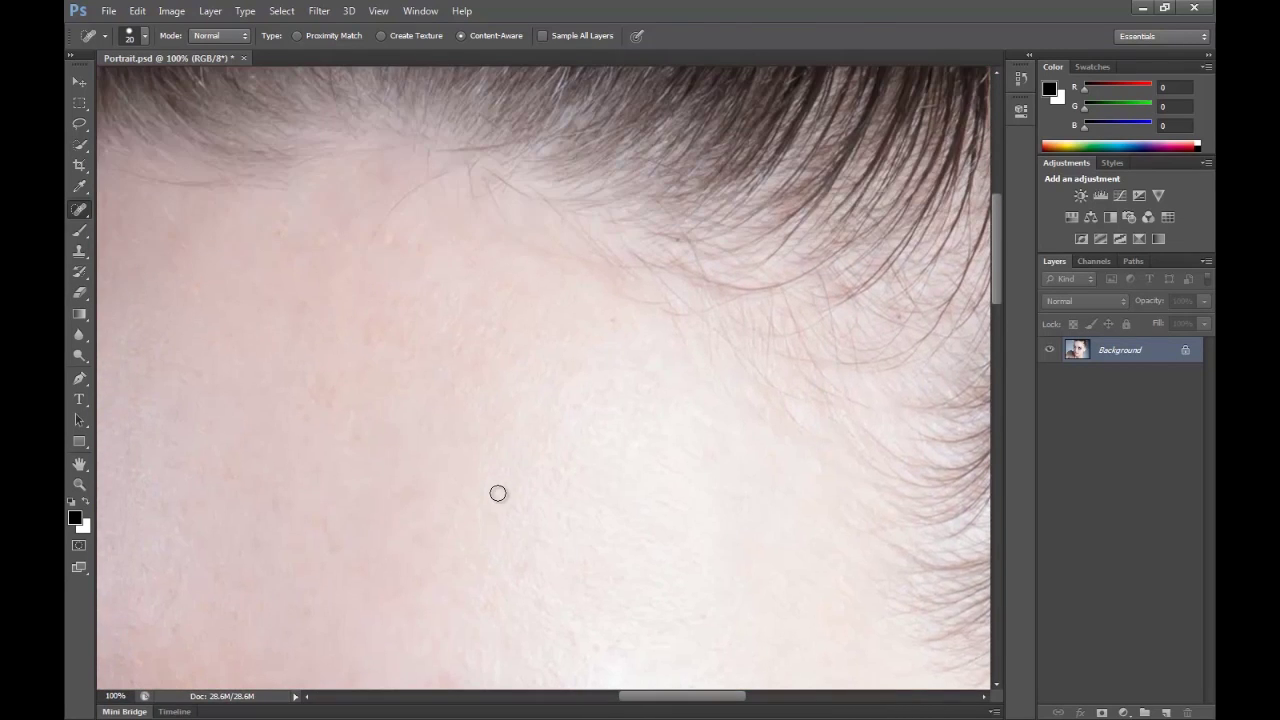
click(389, 263)
drag(365, 271, 394, 238)
click(394, 237)
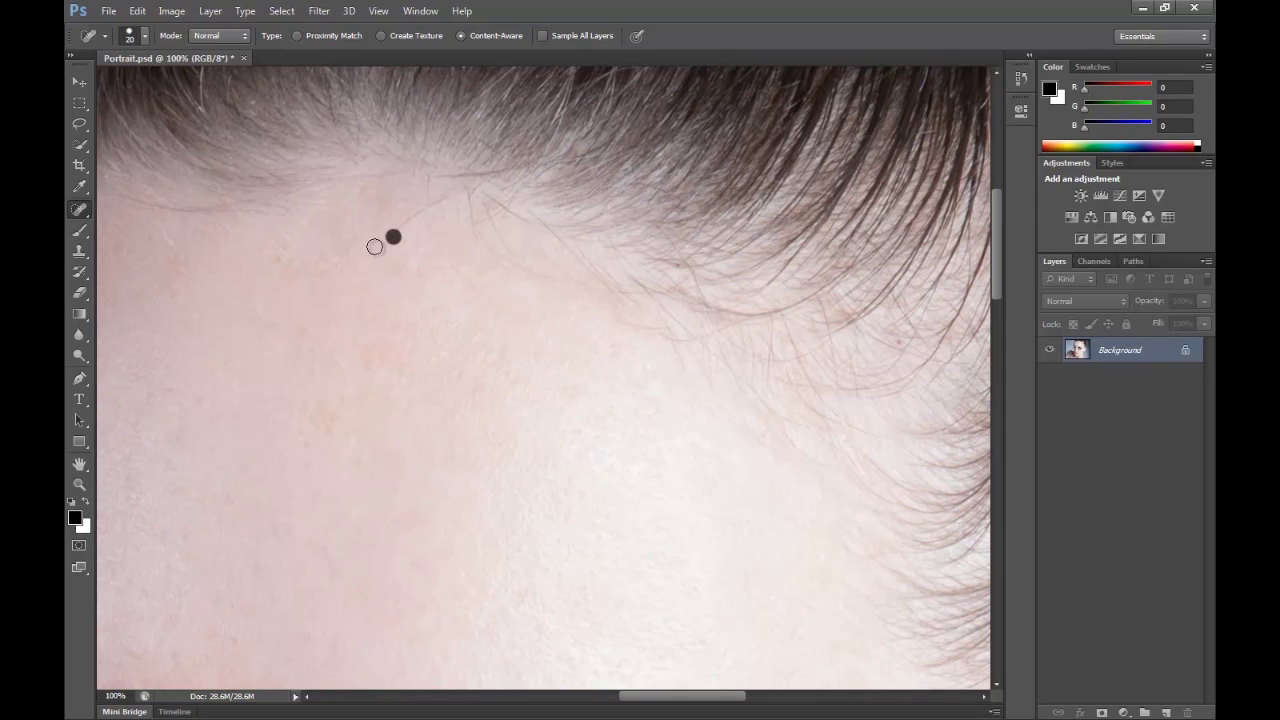
mouse_move(477, 297)
mouse_down()
mouse_move(437, 248)
mouse_move(422, 262)
mouse_up()
scroll(422, 262, down, 5)
key(z)
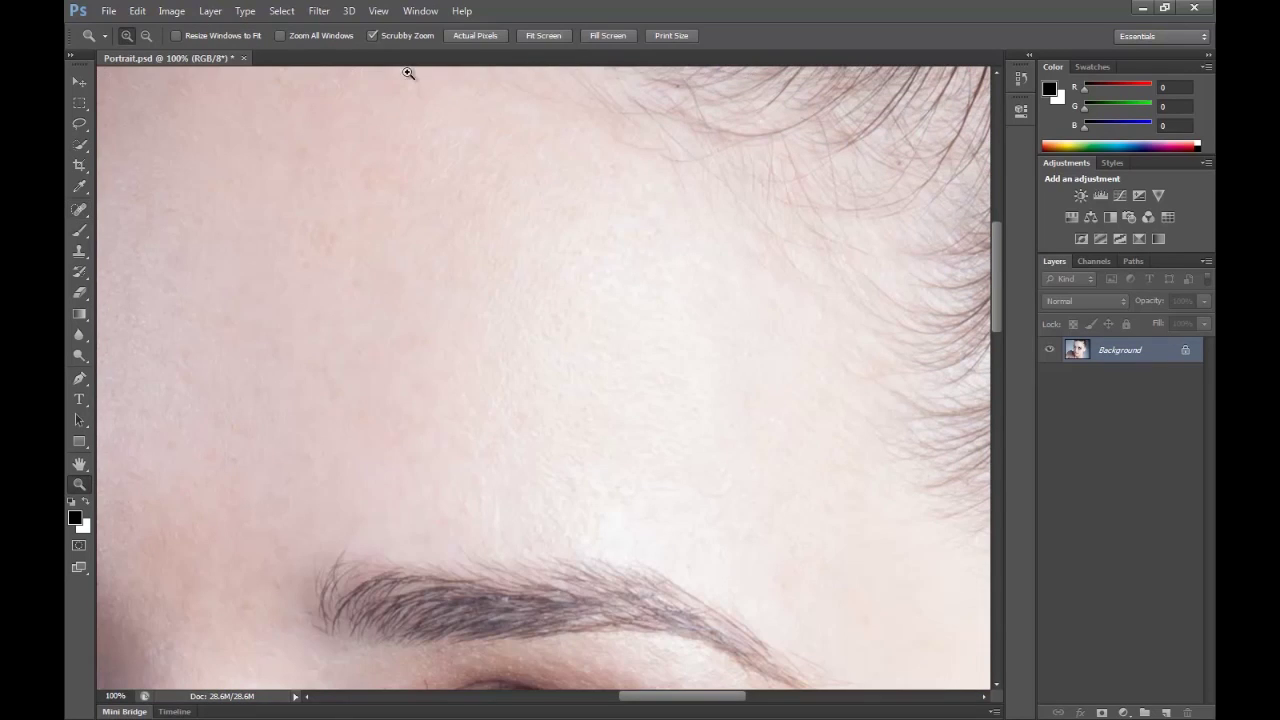
click(543, 35)
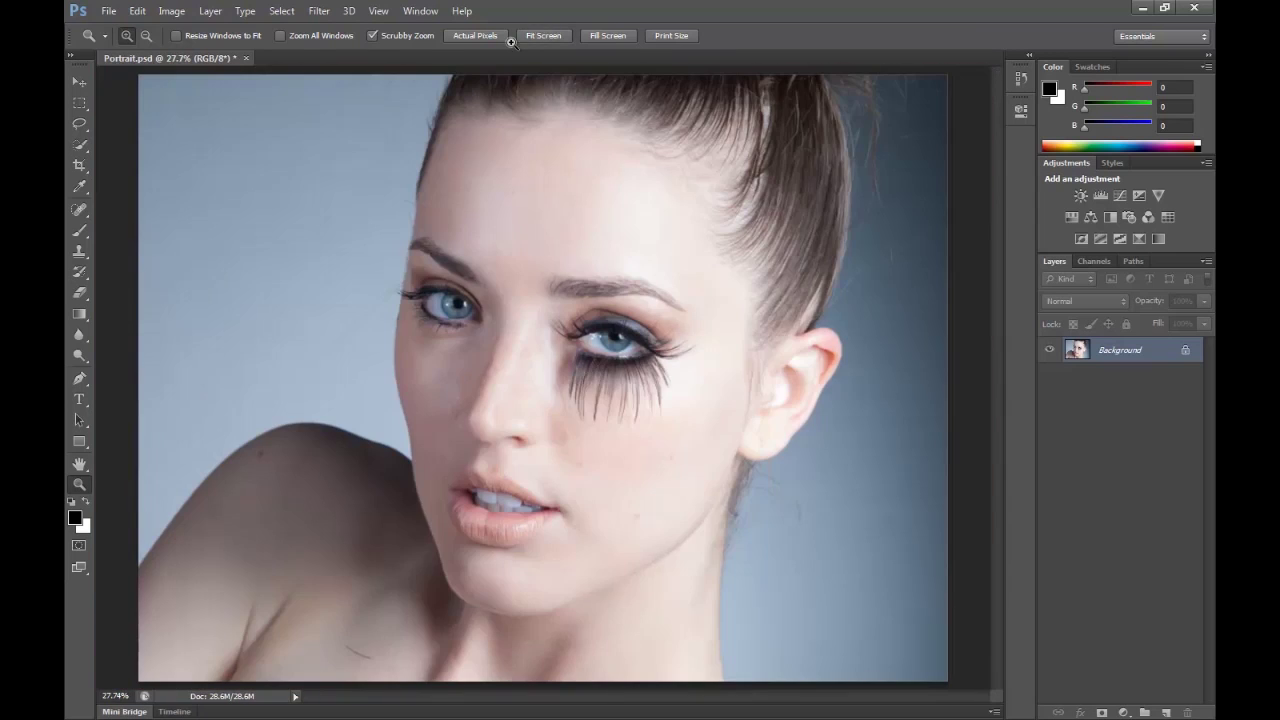
- Enlarge the Spot Healing Brush to a size of 500 for work on the forehead
click(548, 131)
click(522, 197)
click(527, 203)
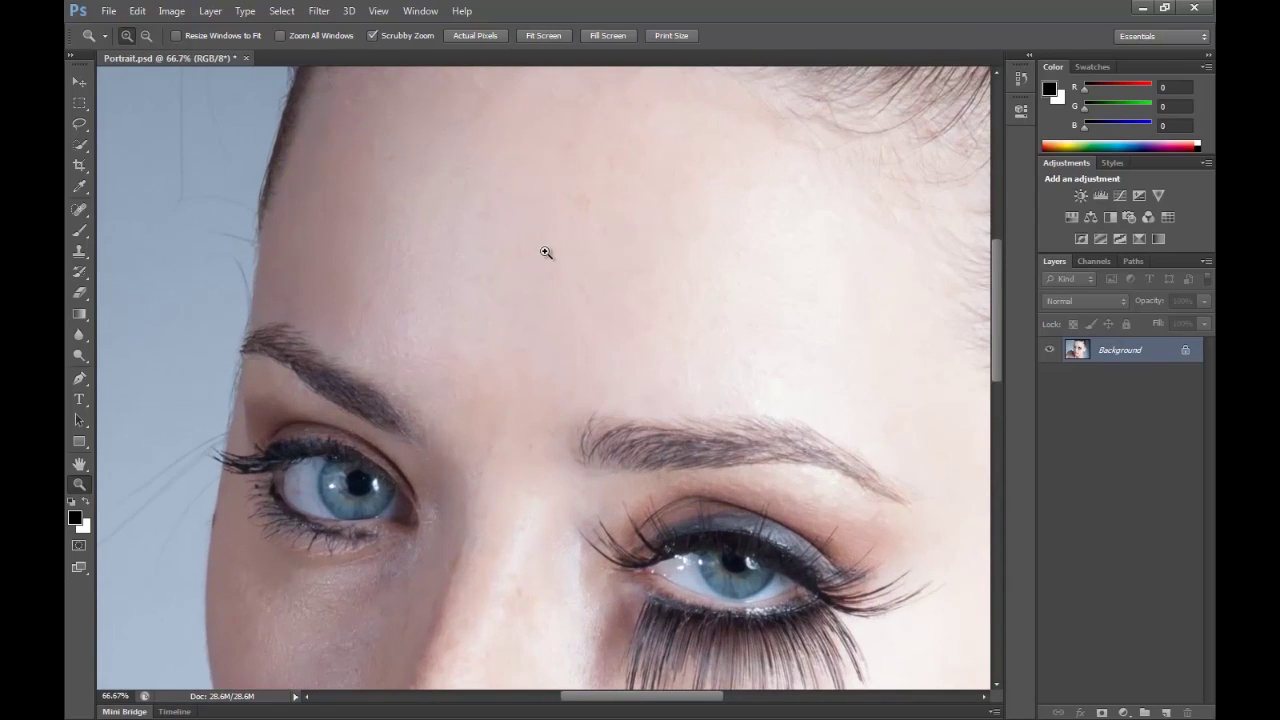
scroll(540, 240, up, 1)
click(79, 209)
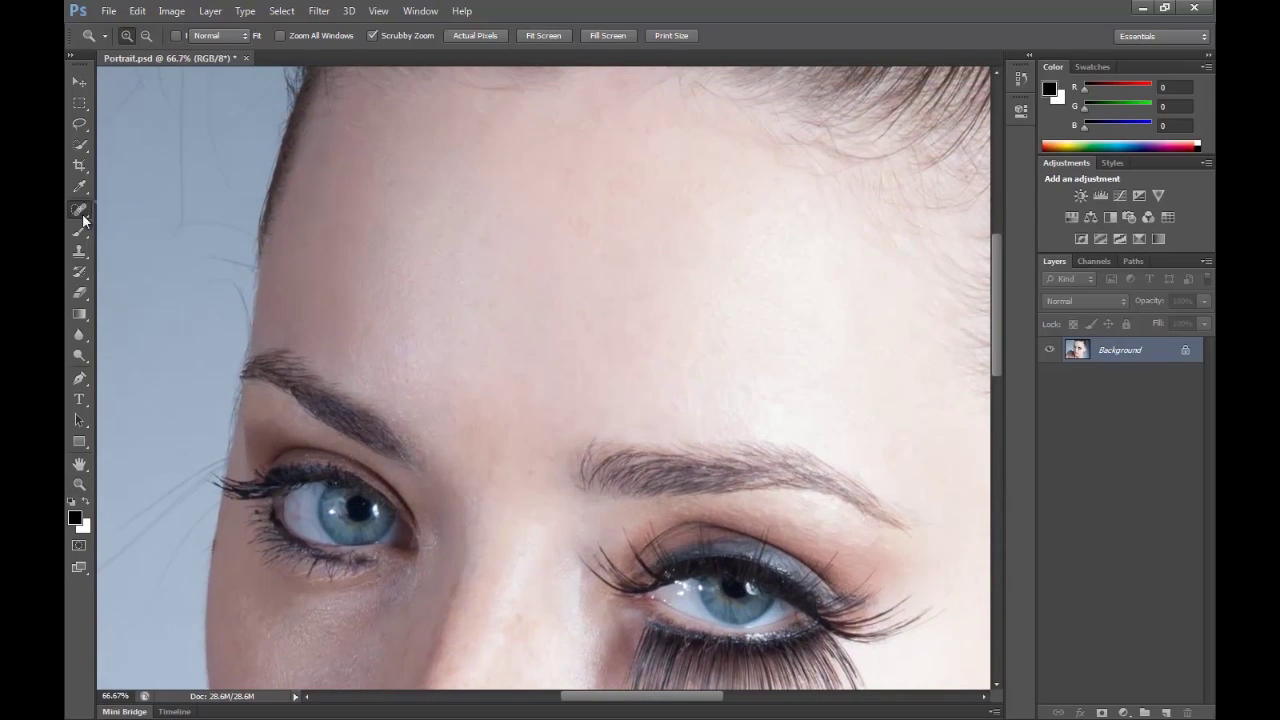
right_click(79, 209)
click(170, 206)
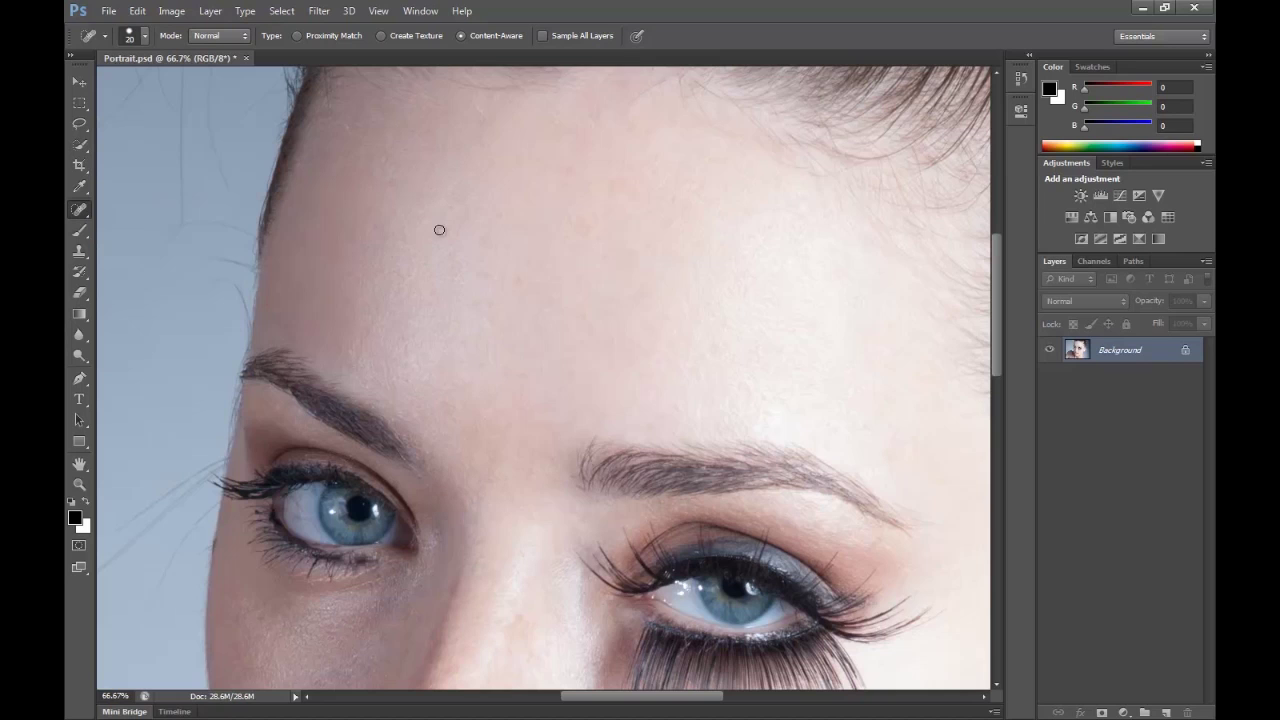
key(bracketright)
key(bracketright)
key(bracketright)
key(bracketright)
key(bracketright)
key(bracketright)
key(bracketright)
key(bracketright)
key(bracketright)
key(bracketright)
key(bracketright)
key(bracketright)
key(bracketright)
key(bracketright)
key(bracketright)
key(bracketright)
key(bracketright)
key(bracketright)
key(bracketright)
key(bracketright)
key(bracketleft)
key(bracketleft)
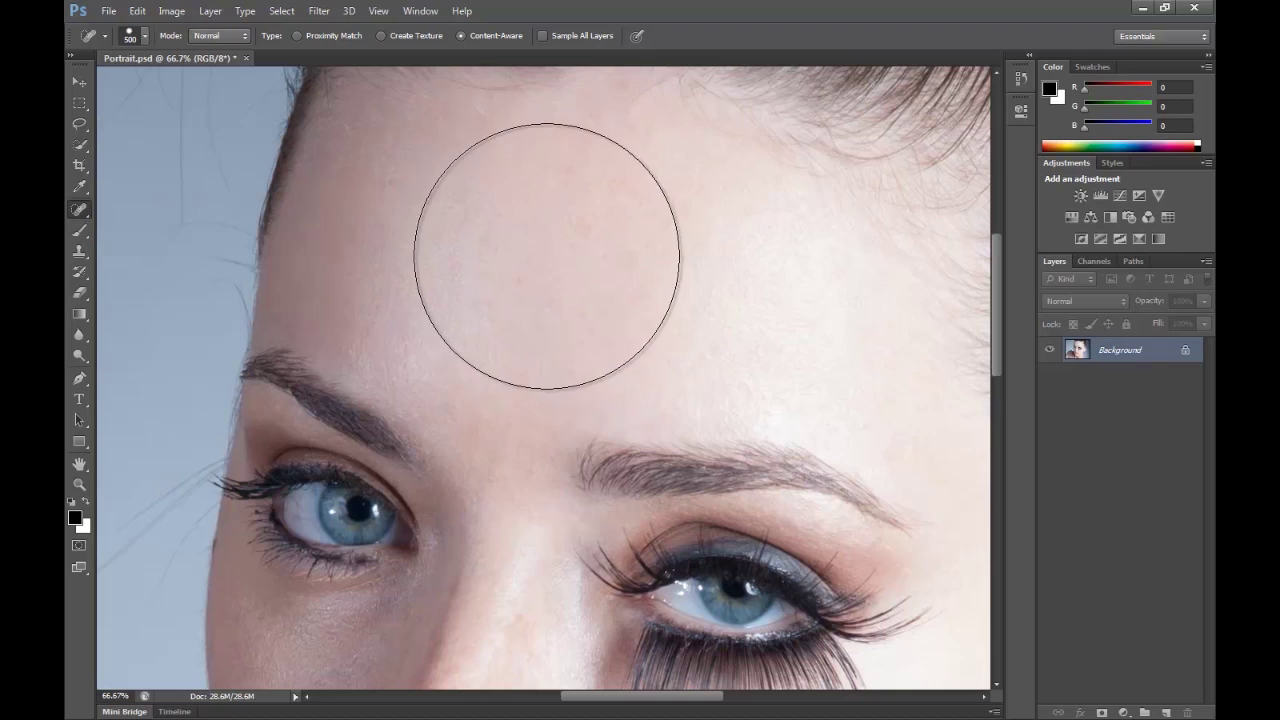
- Try to heal most of the forehead in one stroke with the oversized Spot Healing Brush, and undo the stroke
mouse_move(547, 256)
mouse_down()
mouse_move(465, 225)
mouse_move(728, 251)
mouse_move(517, 222)
mouse_move(523, 314)
mouse_move(505, 332)
mouse_up()
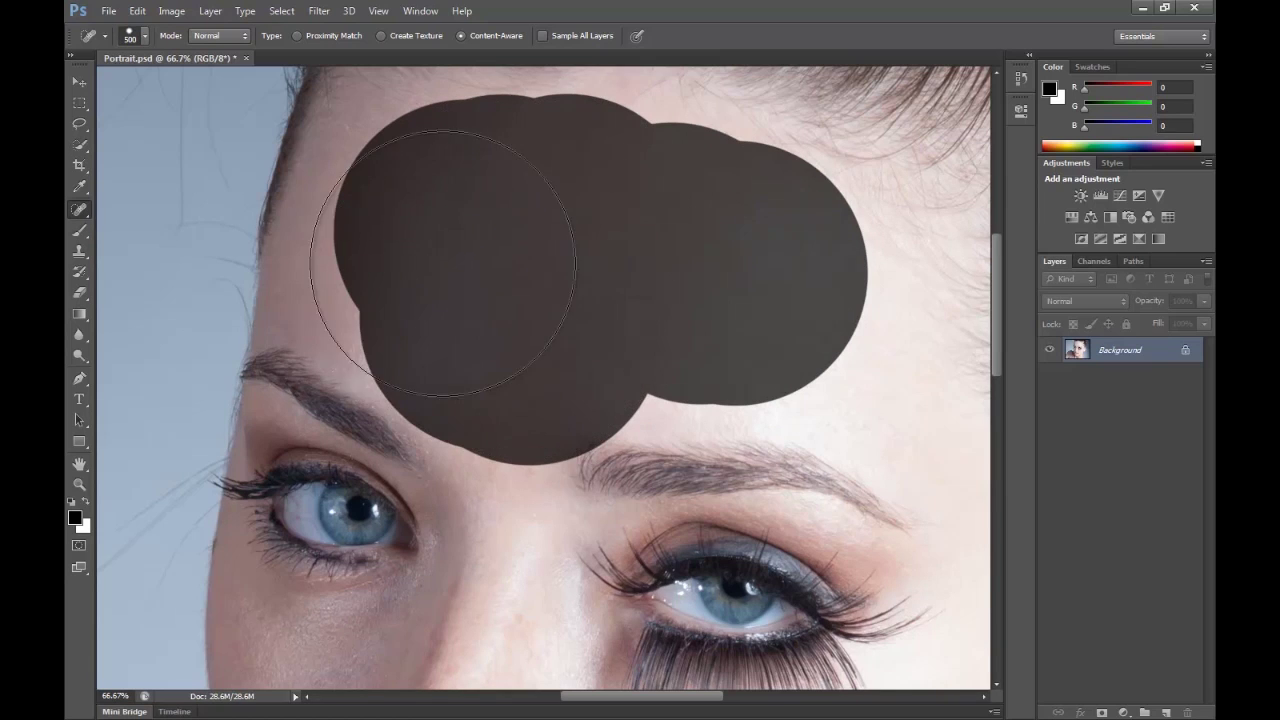
drag(443, 263, 418, 232)
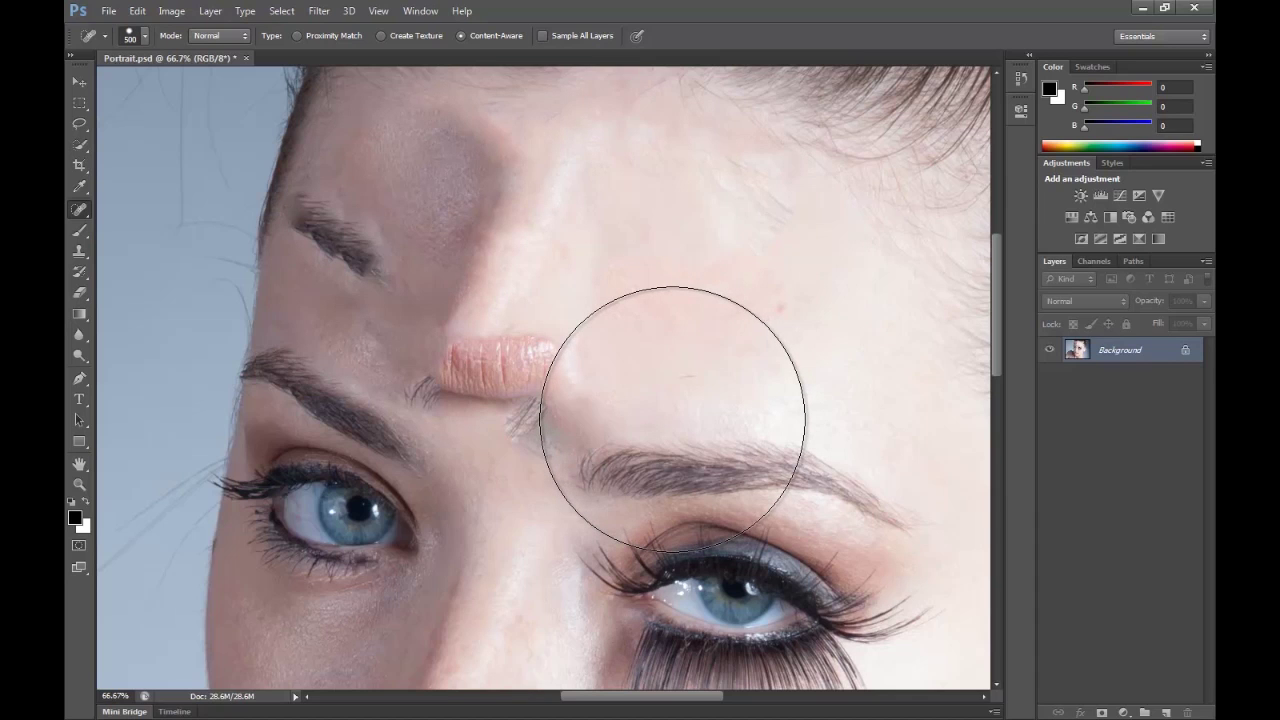
scroll(672, 418, down, 2)
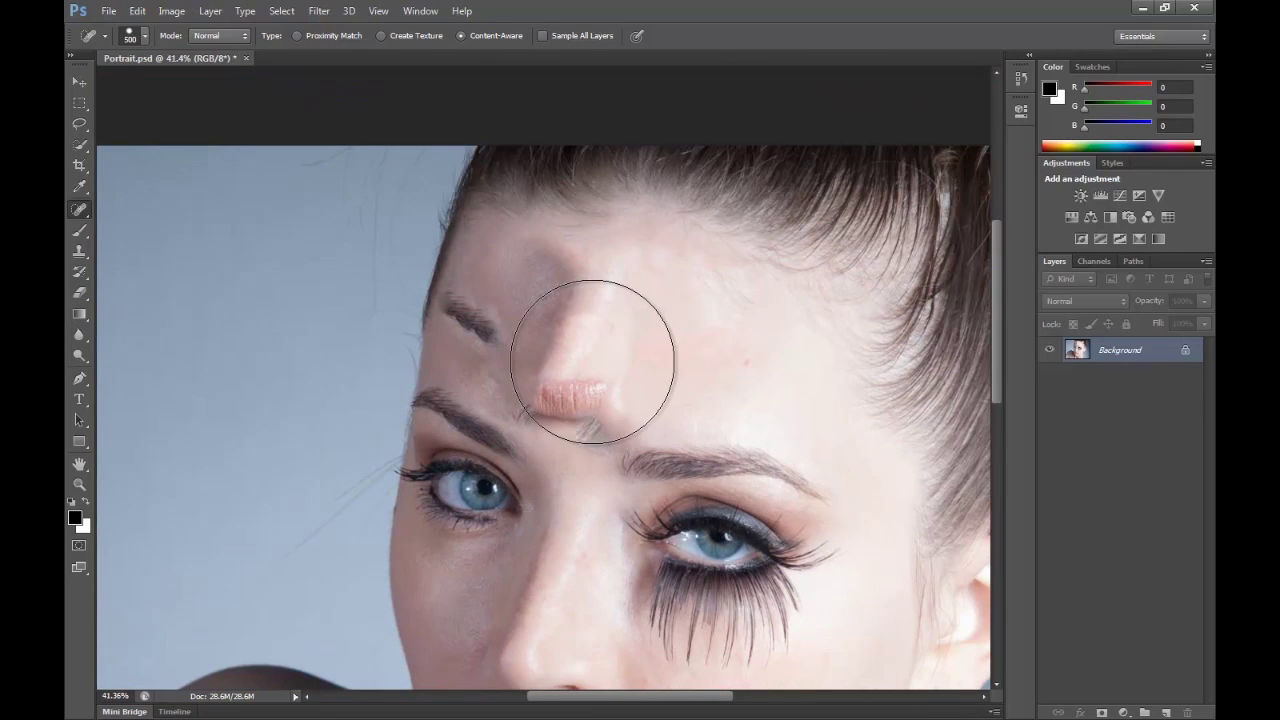
scroll(577, 543, down, 1)
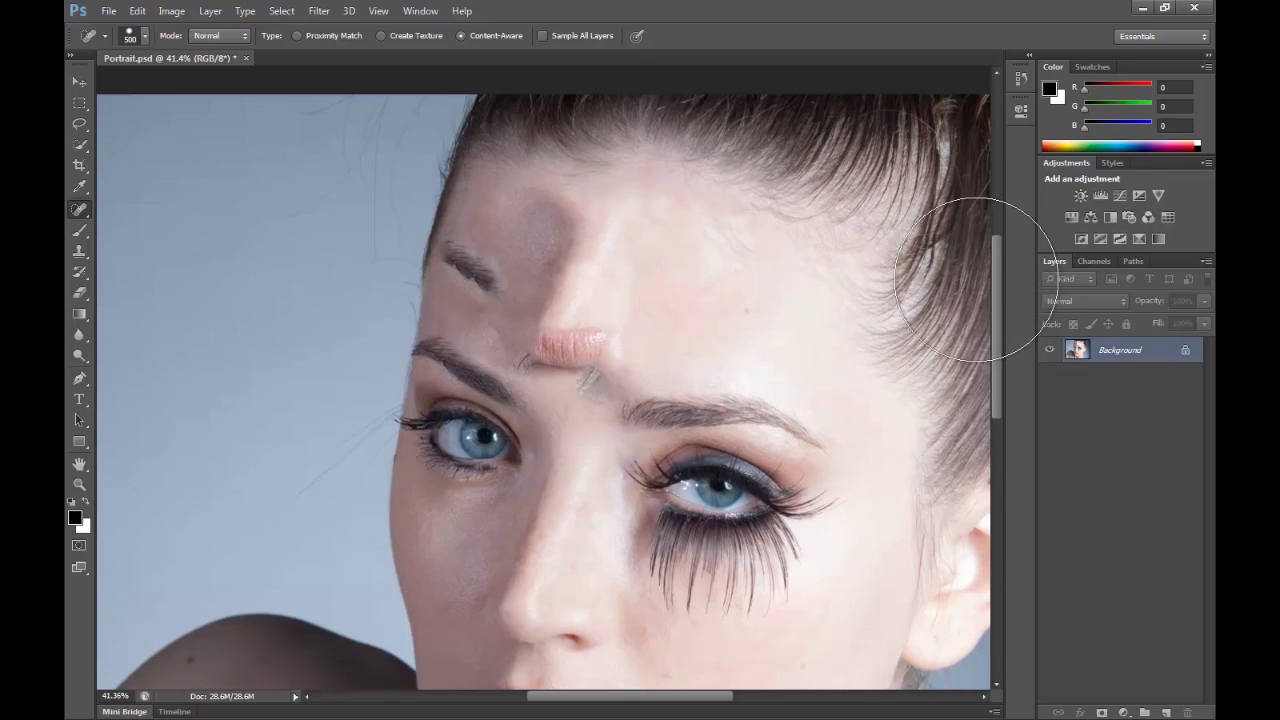
mouse_move(994, 296)
mouse_down()
mouse_move(994, 370)
mouse_move(989, 306)
mouse_up()
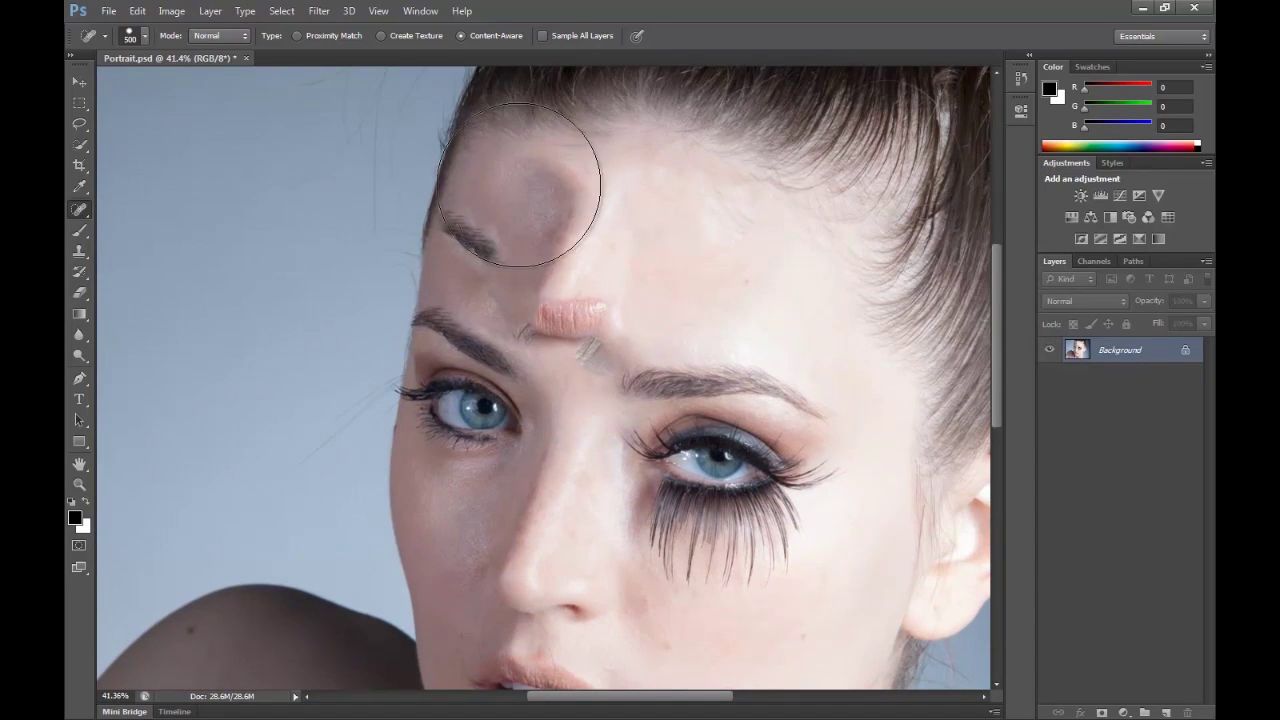
drag(519, 185, 557, 230)
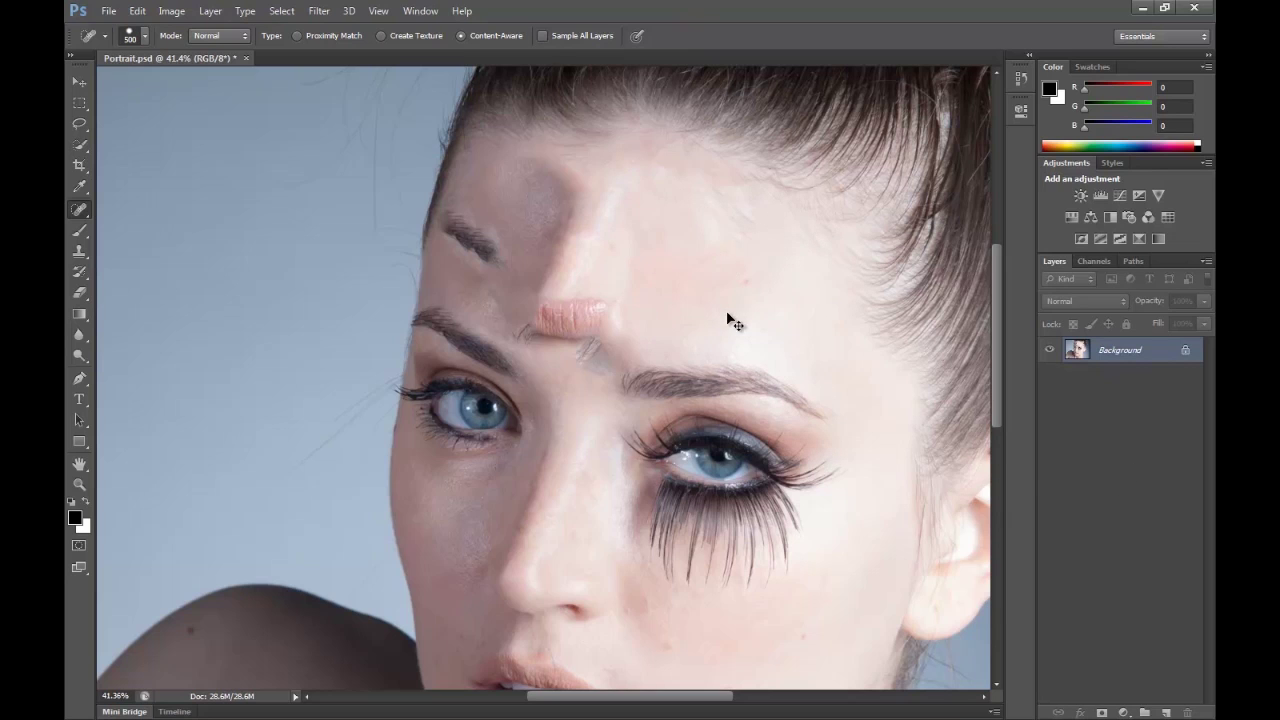
key(ctrl+z)
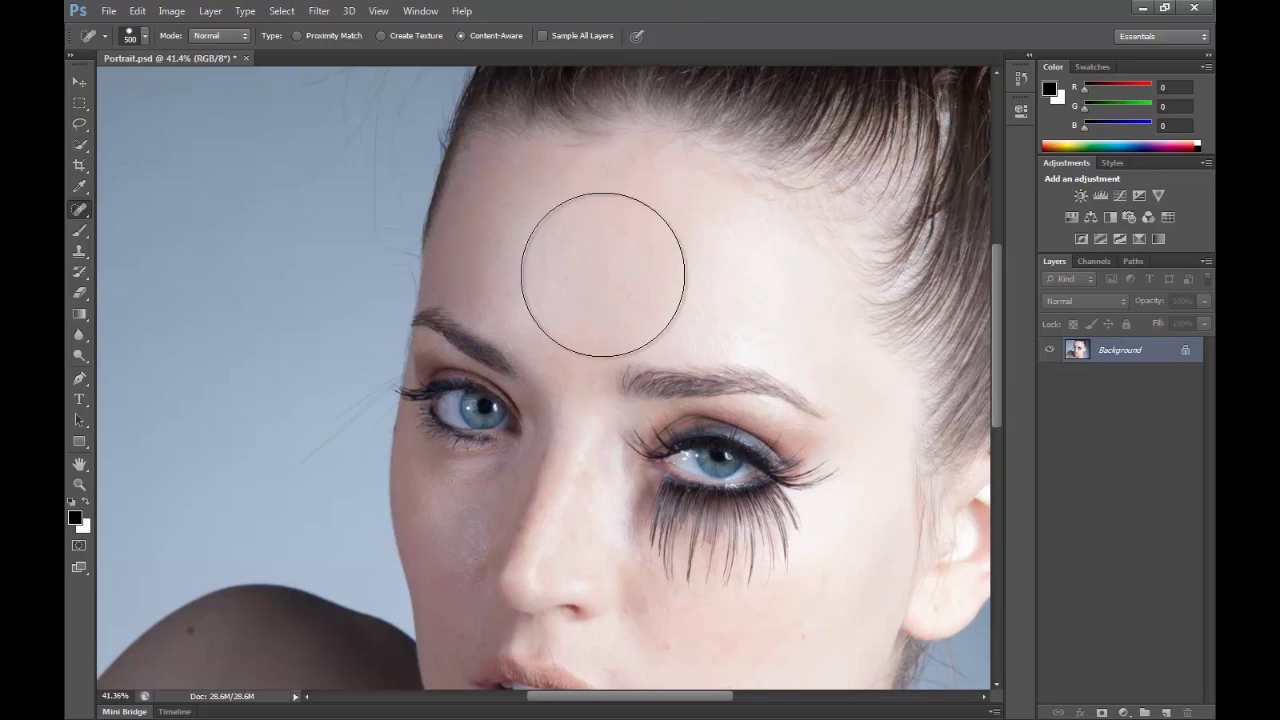
scroll(586, 312, up, 2)
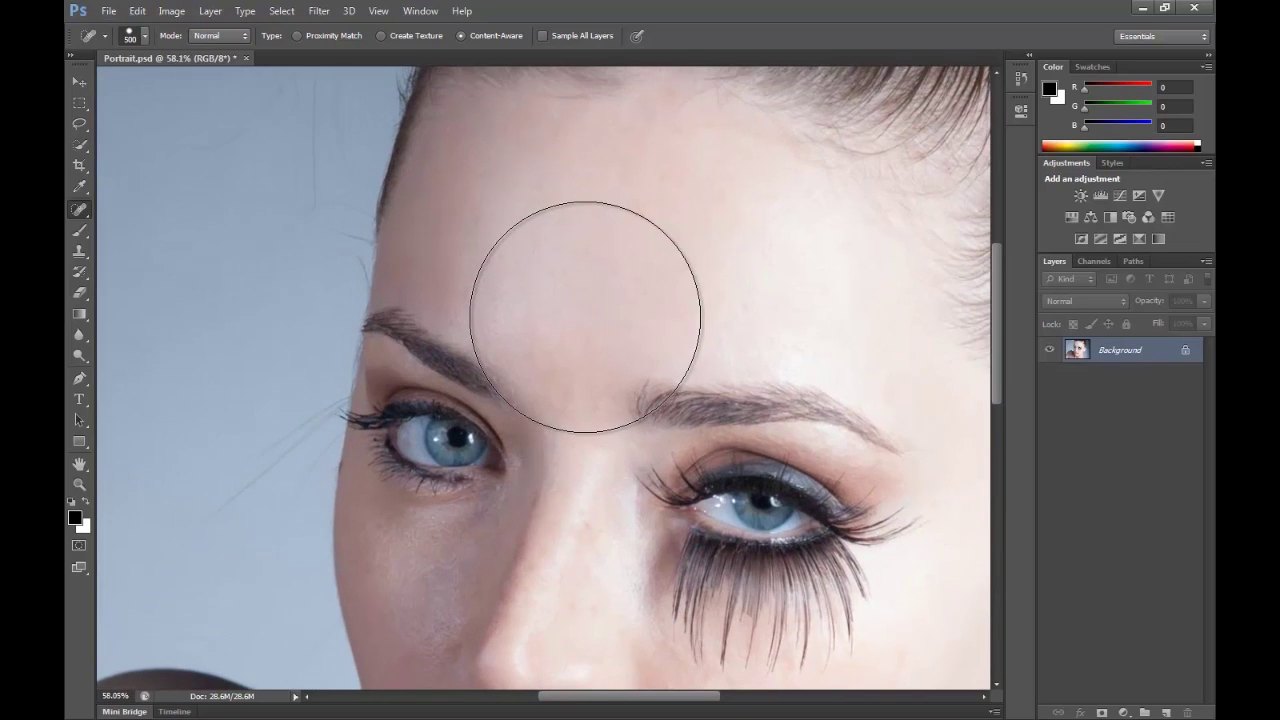
scroll(586, 317, up, 1)
drag(998, 304, 993, 279)
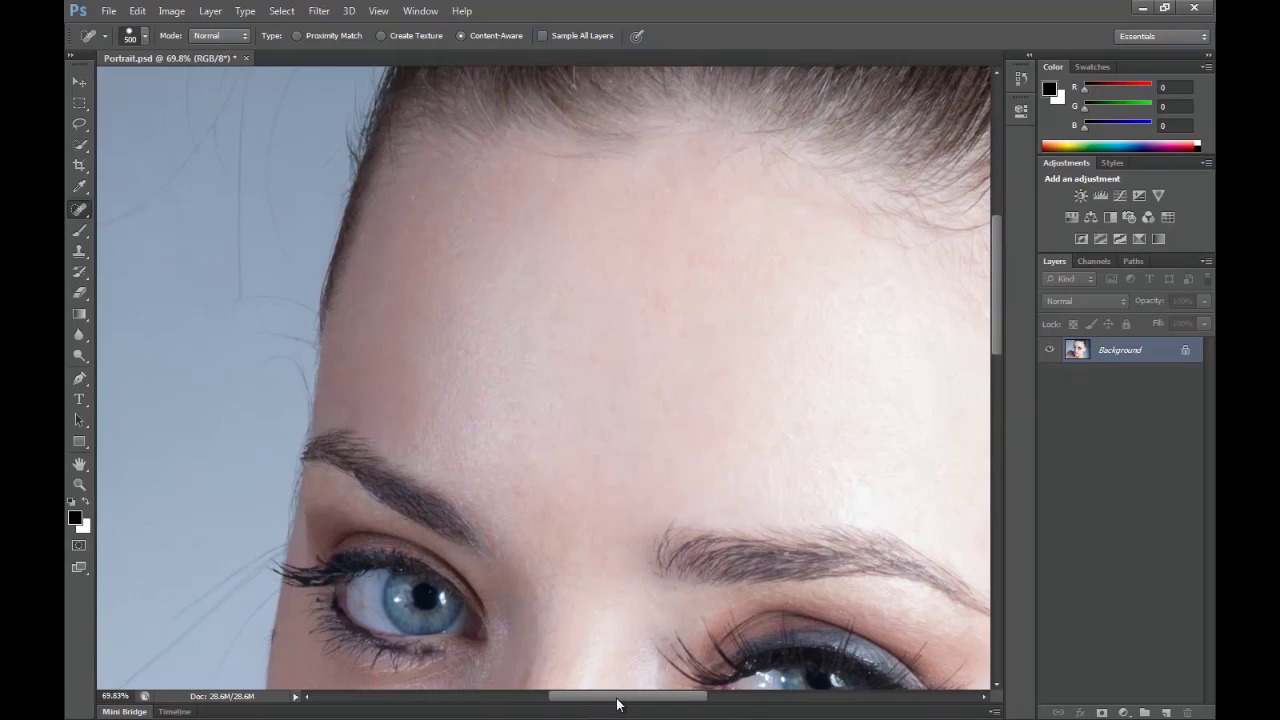
drag(617, 705, 686, 705)
scroll(614, 371, down, 3)
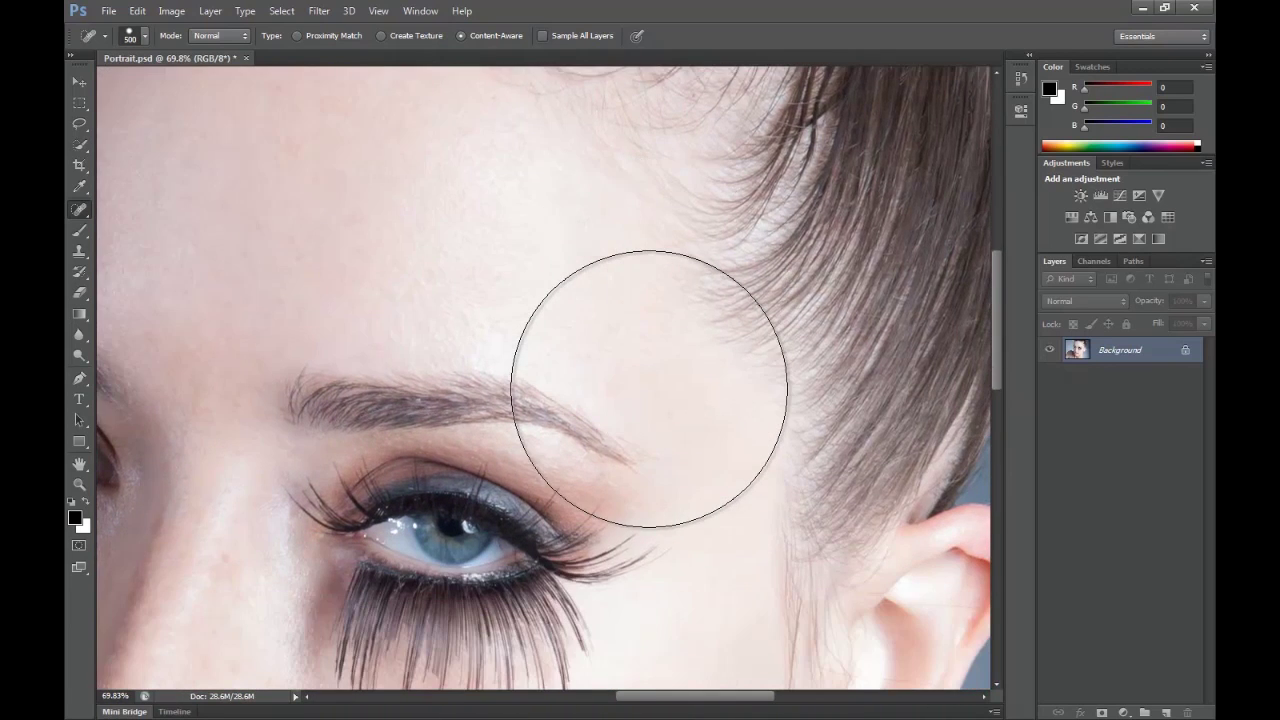
scroll(649, 389, down, 3)
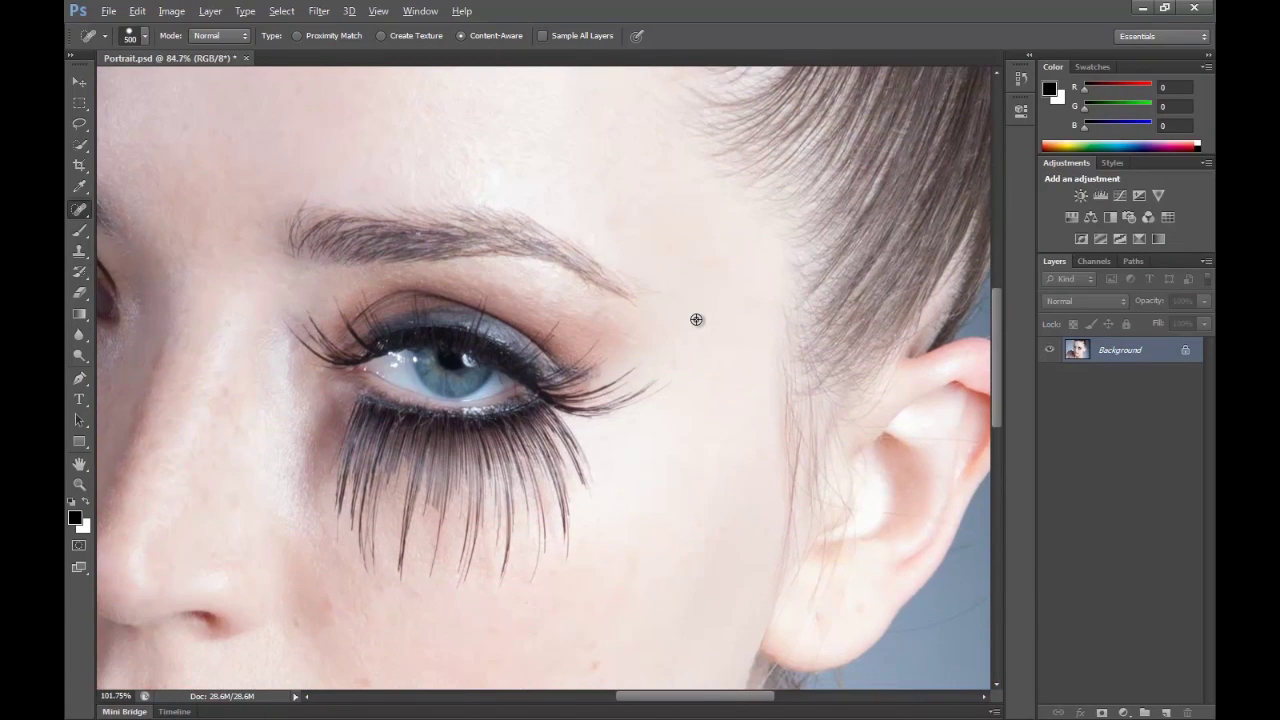
- Reduce the Spot Healing Brush to a size of 200 and heal the skin beside the outer end of the eyebrow
scroll(696, 319, up, 3)
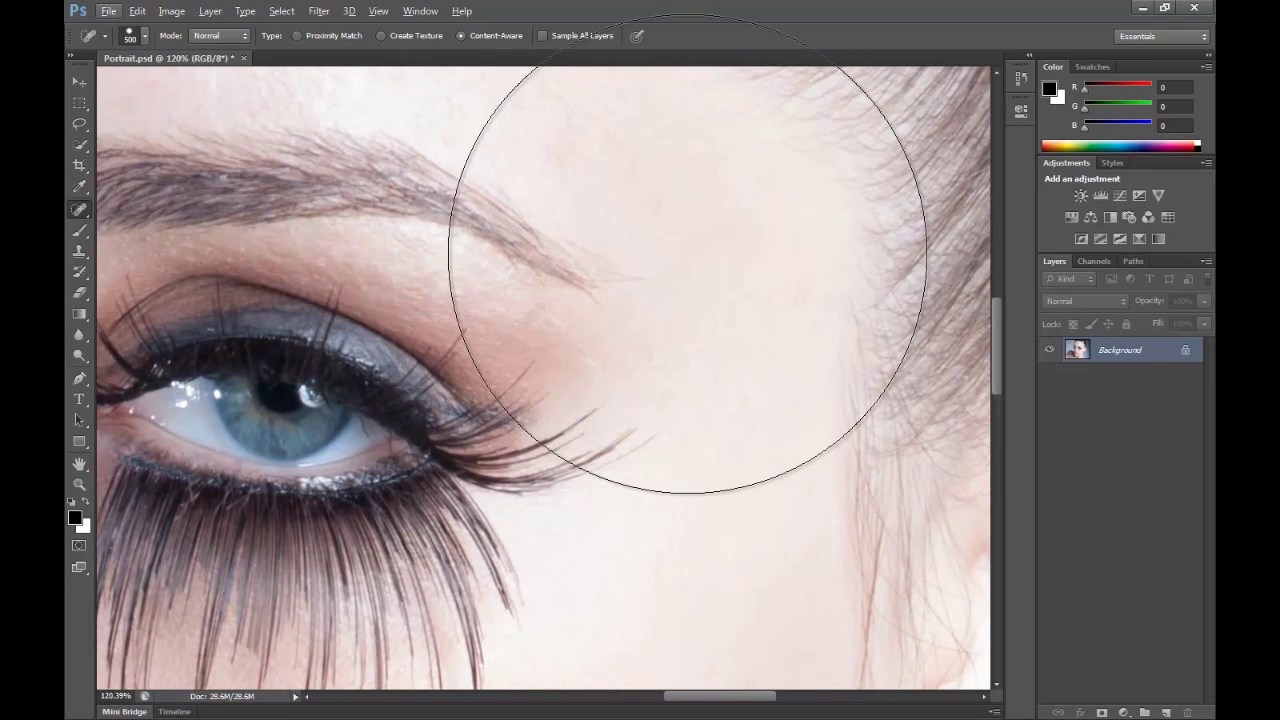
key(bracketleft)
key(bracketleft)
key(bracketleft)
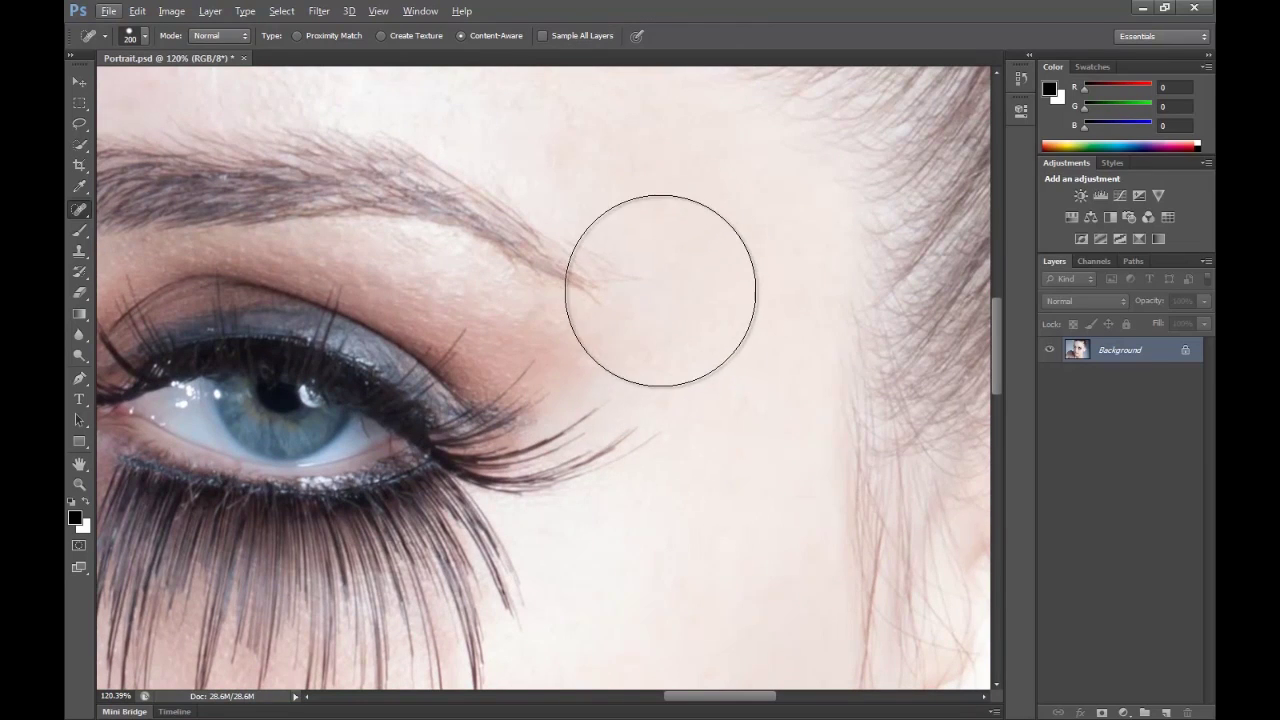
click(665, 279)
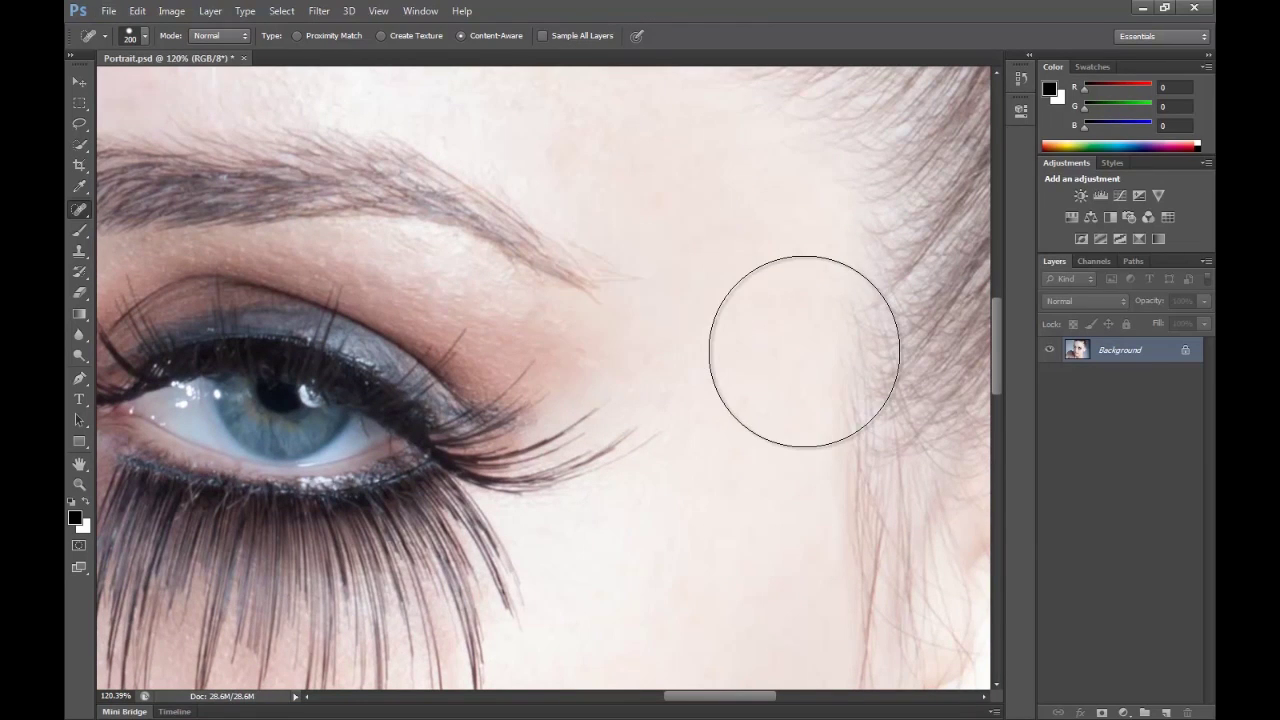
- Reduce the Spot Healing Brush to a size of 70 and remove the stray hairs at the eyebrow's outer tip
key([)
key([)
key([)
key([)
key([)
key([)
key([)
key([)
key([)
key([)
key([)
key([)
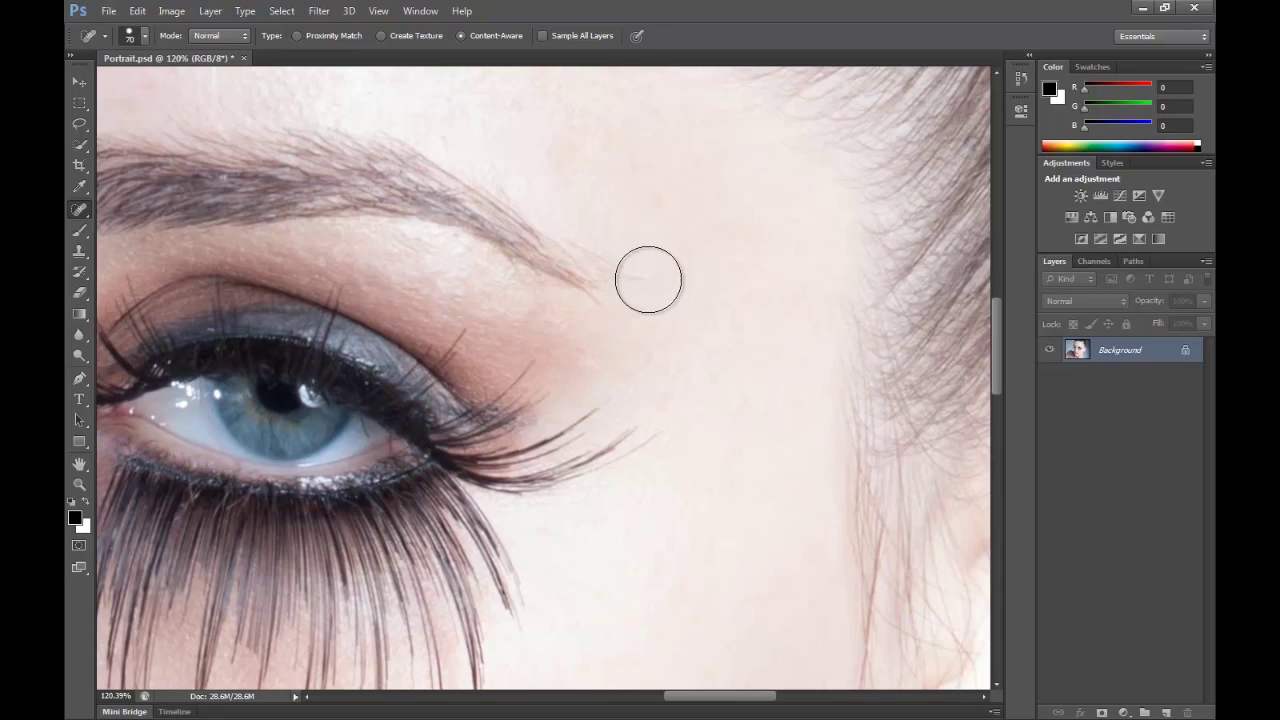
drag(645, 280, 576, 231)
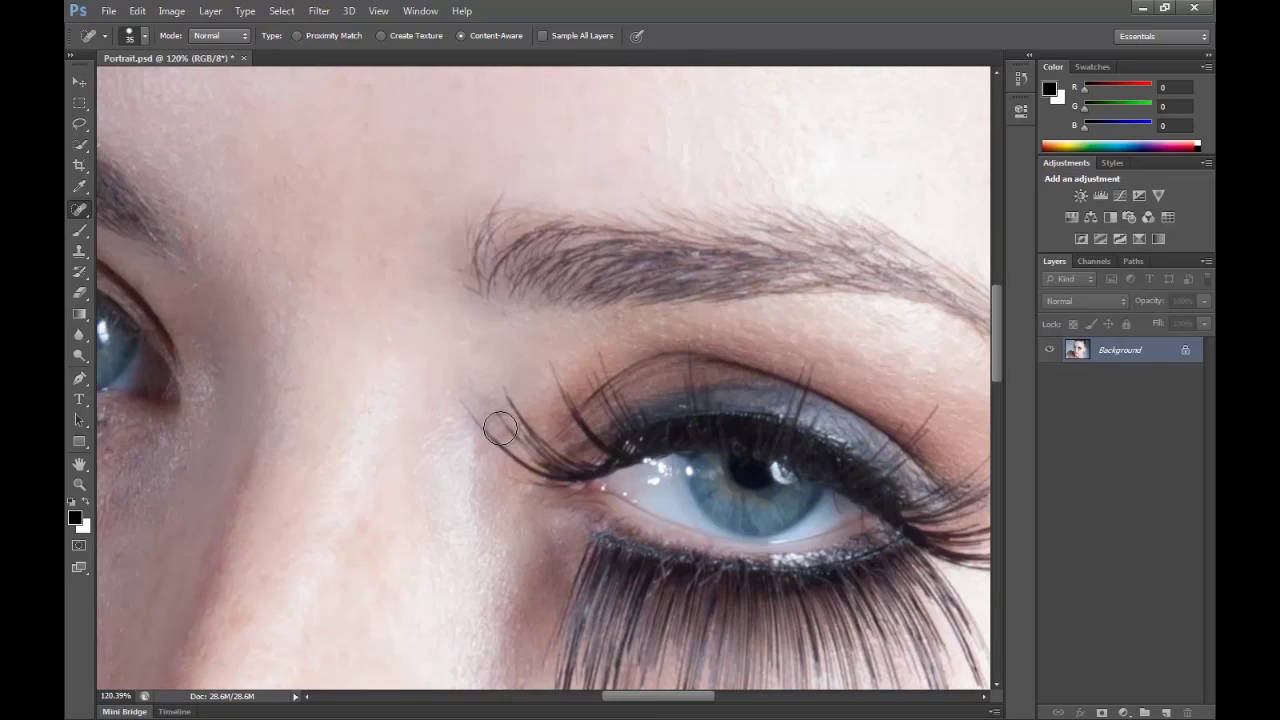
- Check the whole portrait, return to 100% magnification and switch to the Healing Brush tool
scroll(500, 425, up, 2)
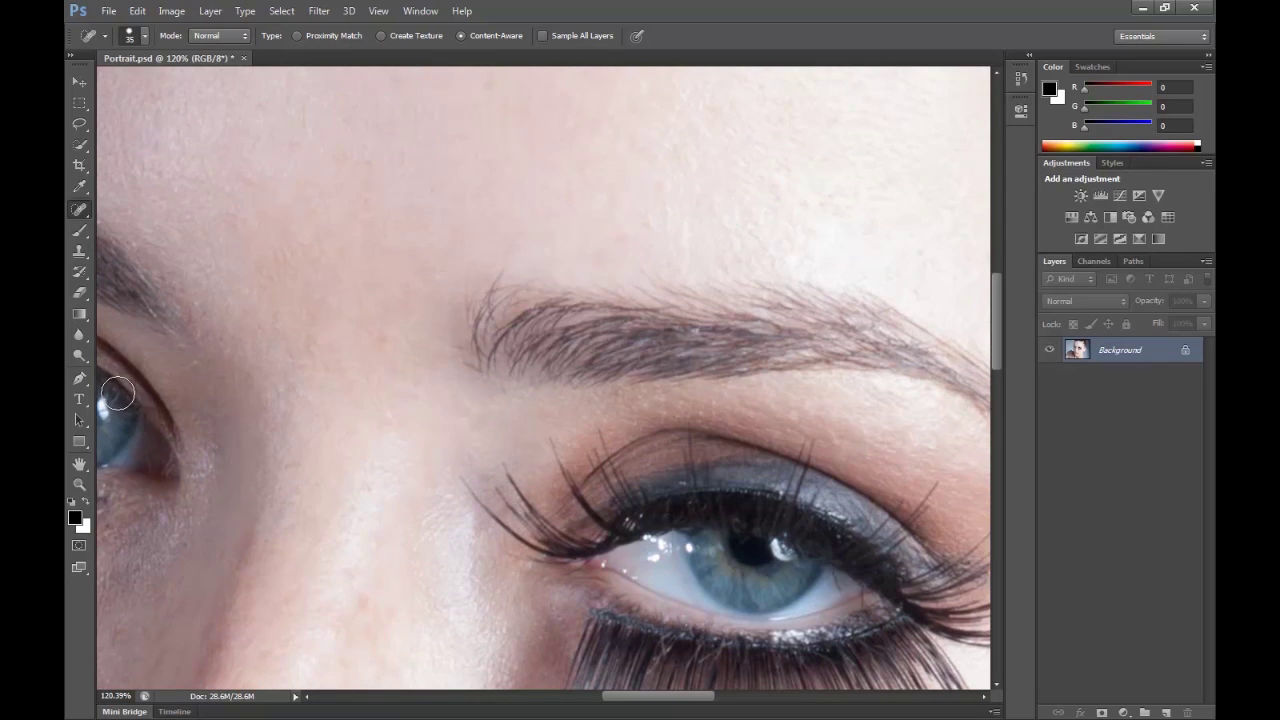
click(79, 484)
click(540, 35)
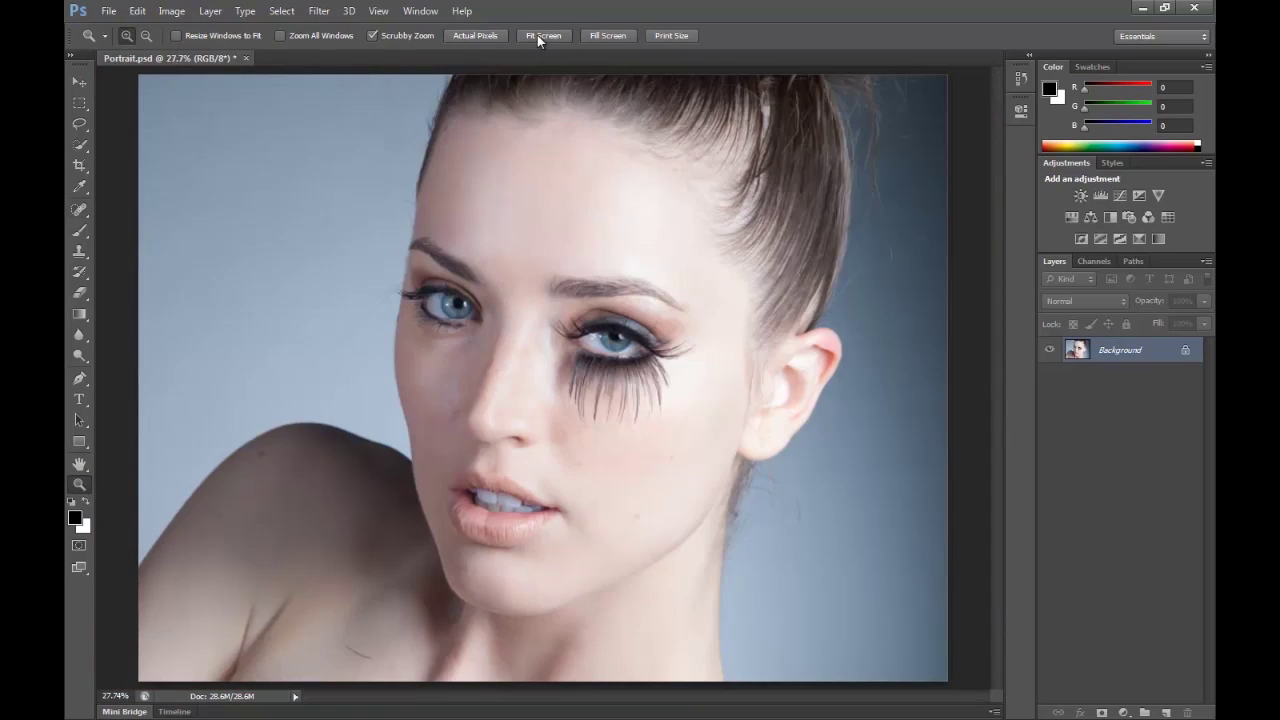
click(477, 35)
scroll(527, 390, up, 5)
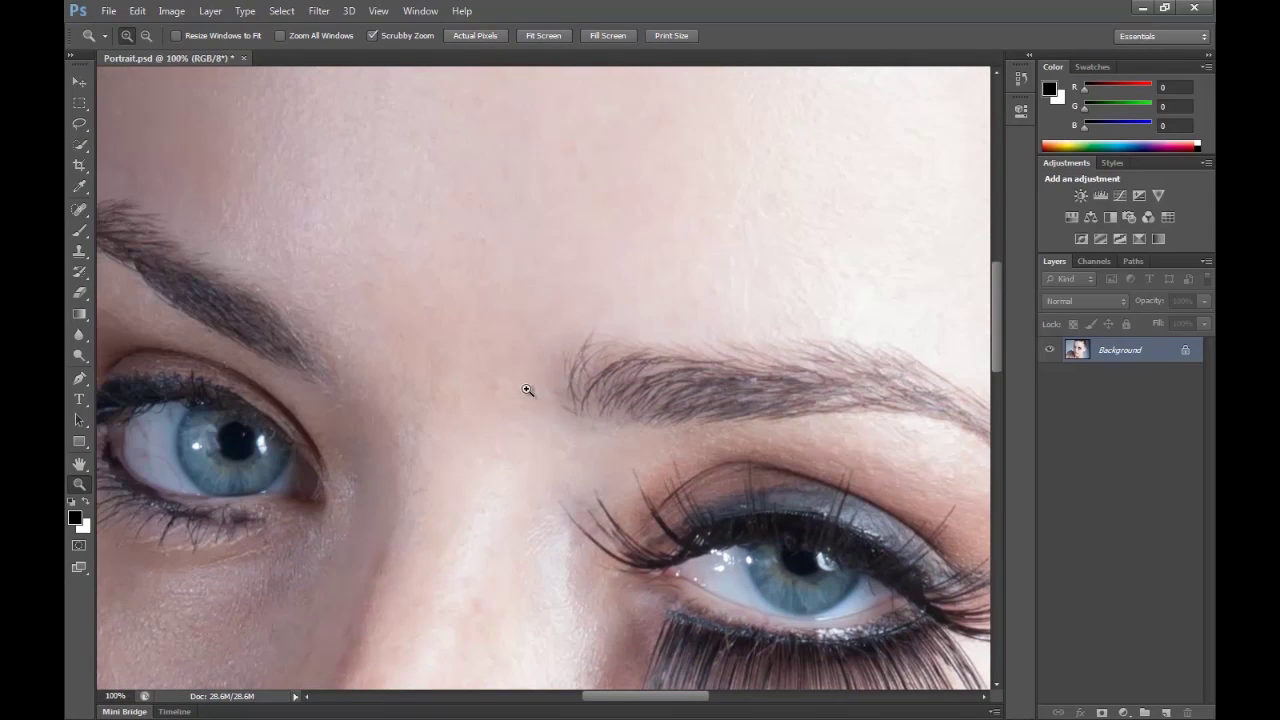
click(81, 213)
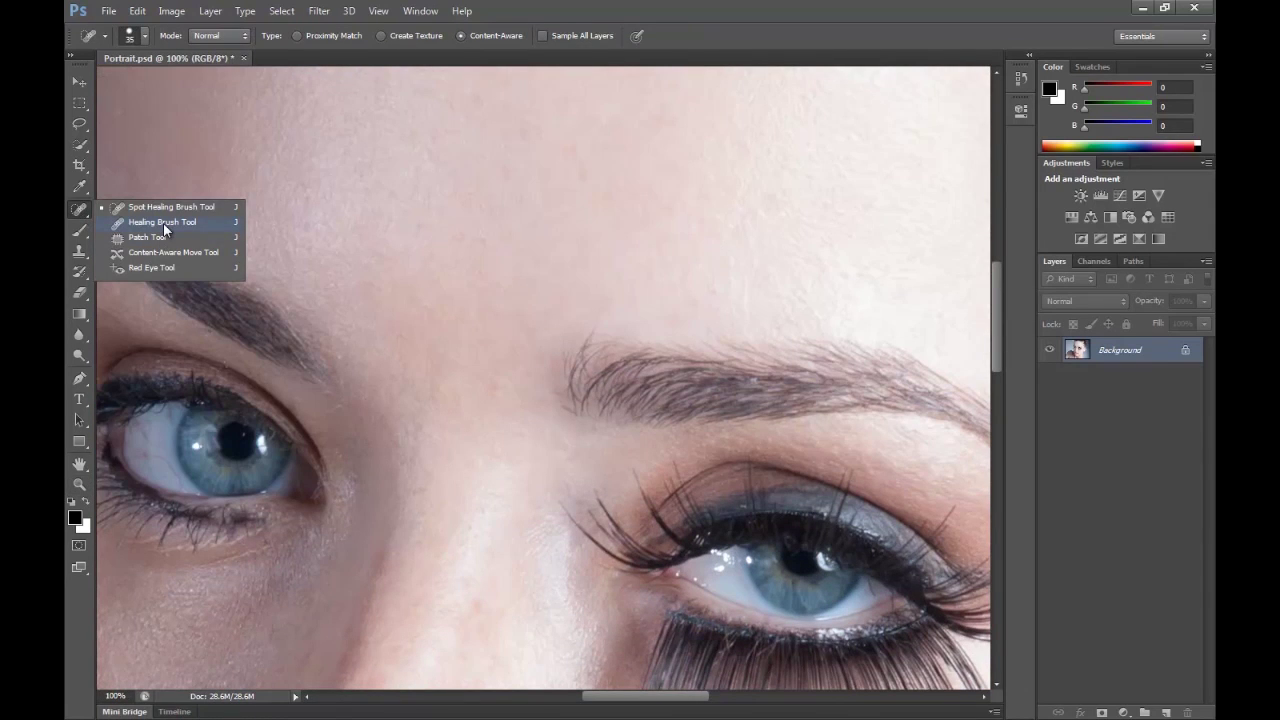
click(163, 223)
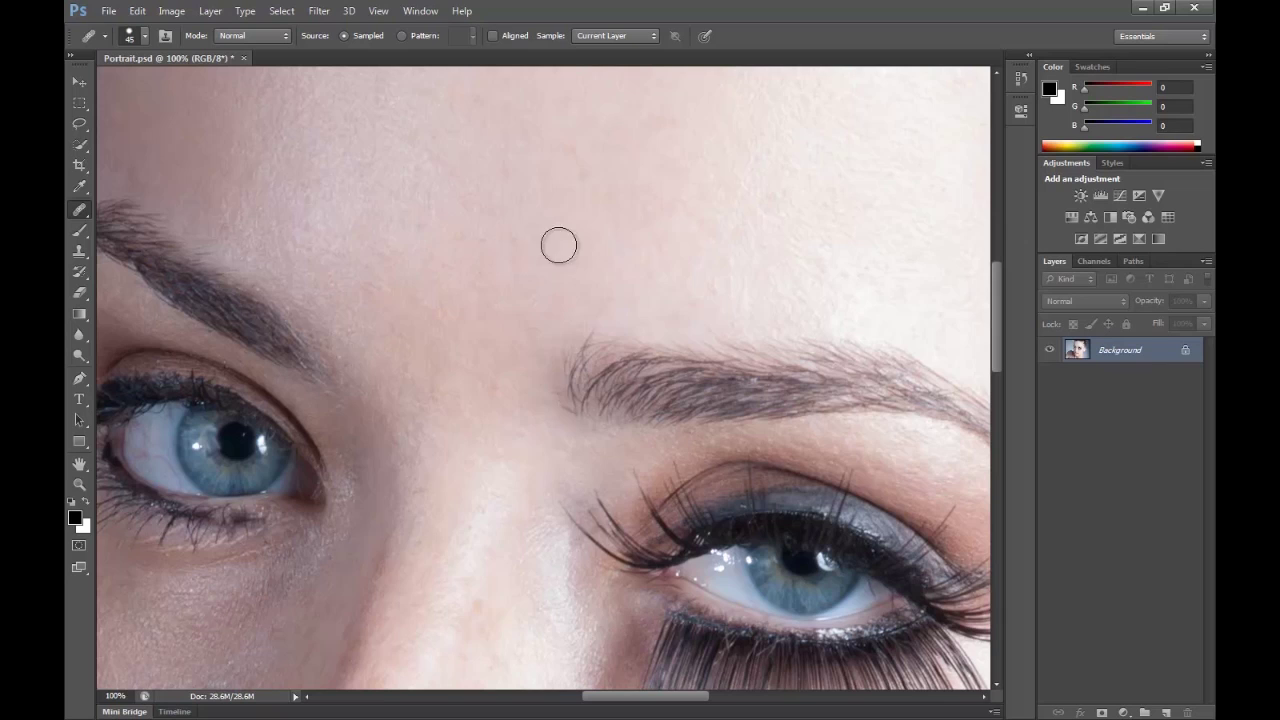
- Sample clean cheek skin and heal the fine hairs, red spot and brown spot on the cheek near the jaw with the Healing Brush
scroll(737, 396, down, 2)
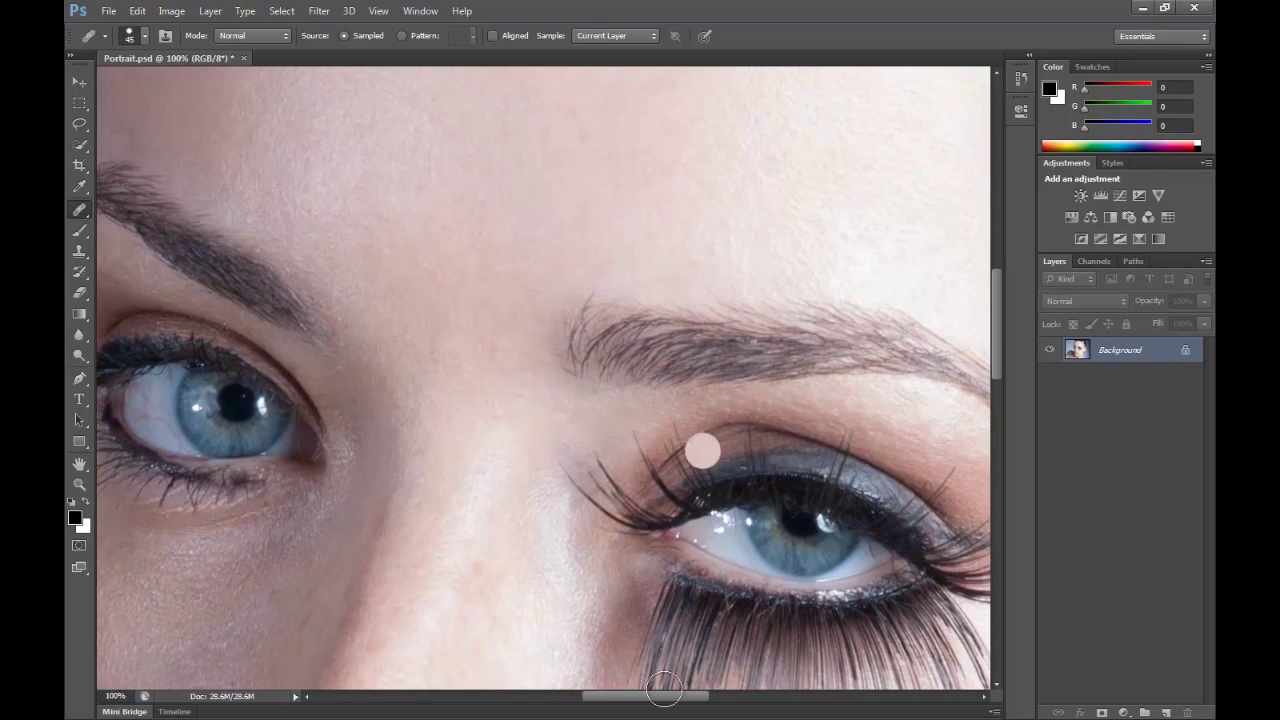
drag(674, 702, 741, 702)
scroll(706, 614, down, 15)
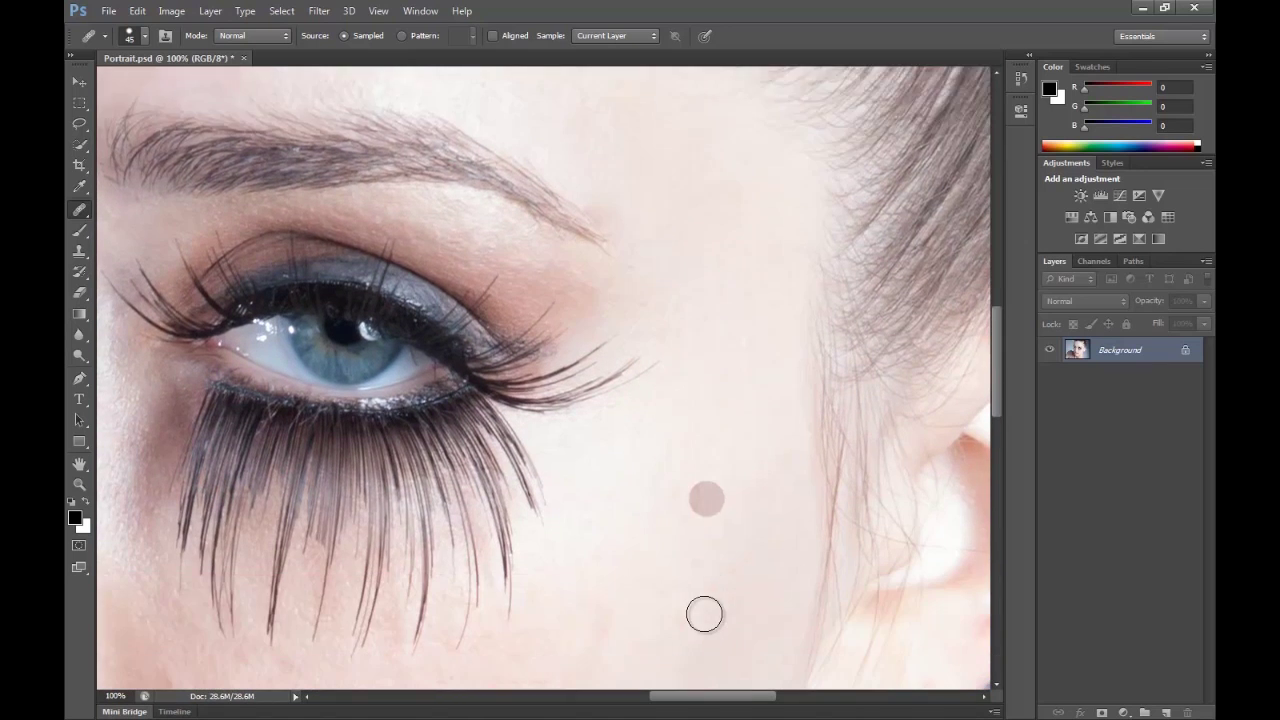
scroll(701, 614, down, 17)
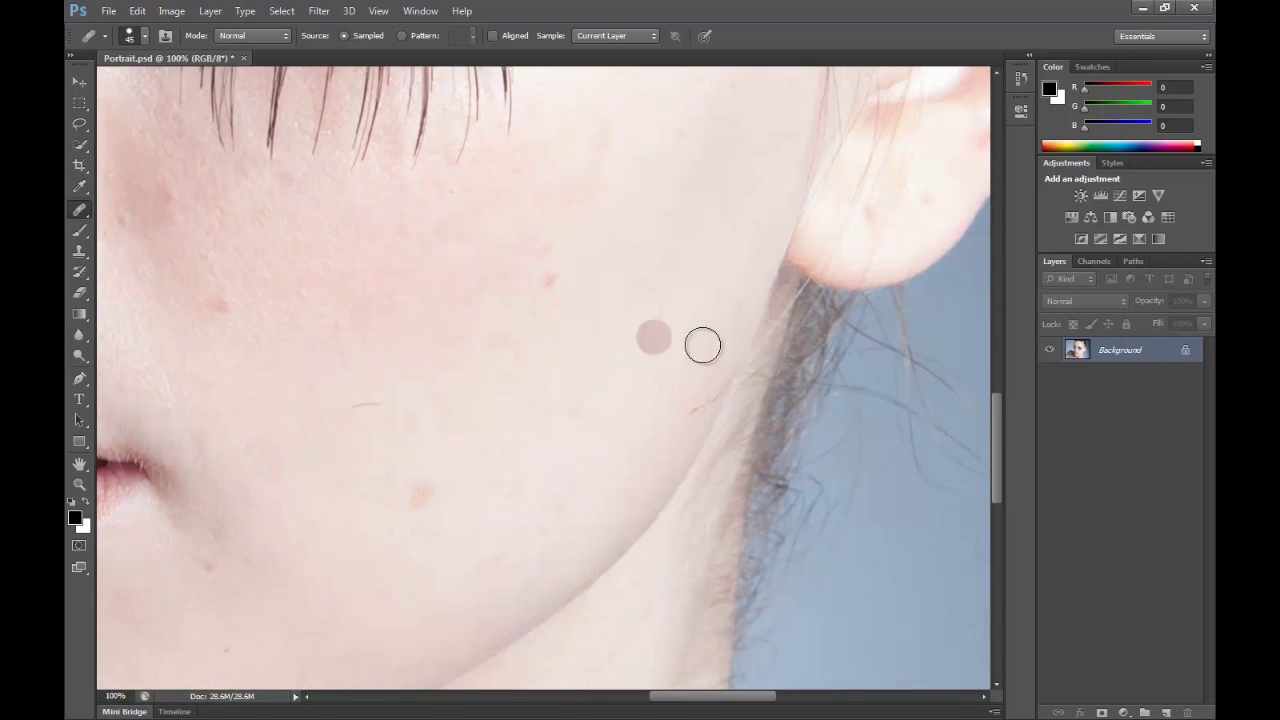
scroll(679, 392, up, 2)
scroll(679, 392, up, 1)
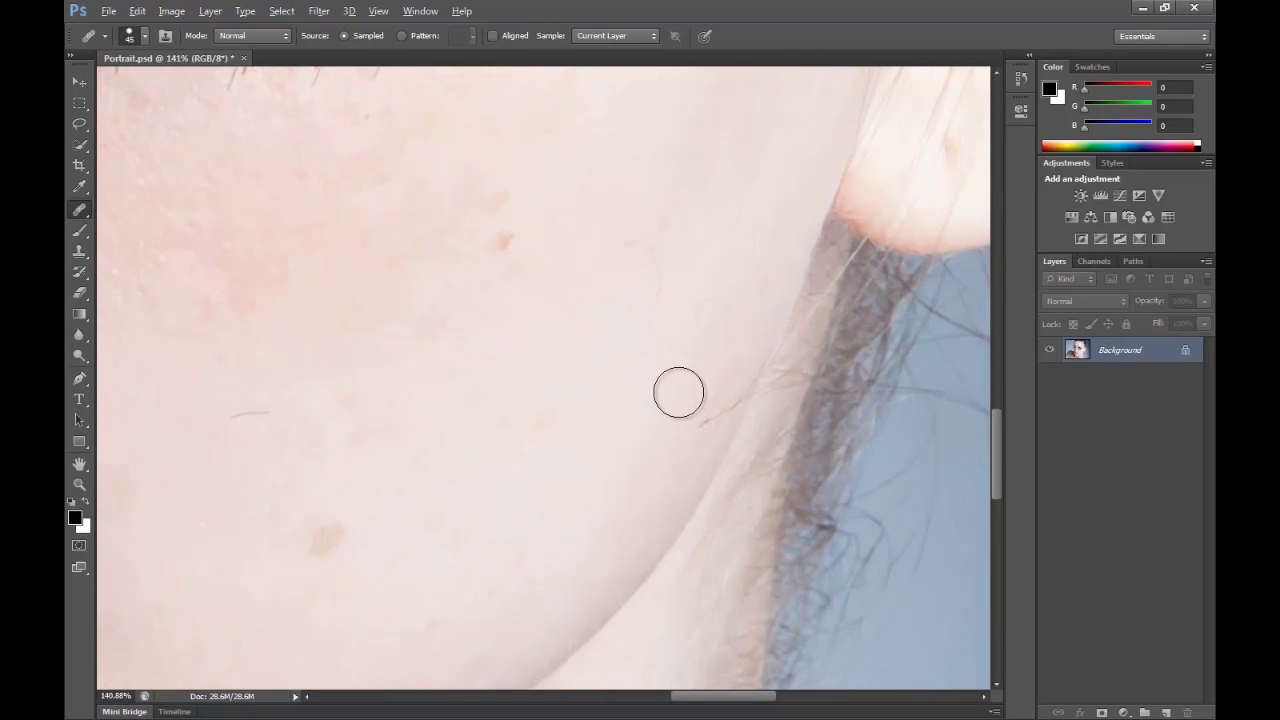
alt+click(593, 318)
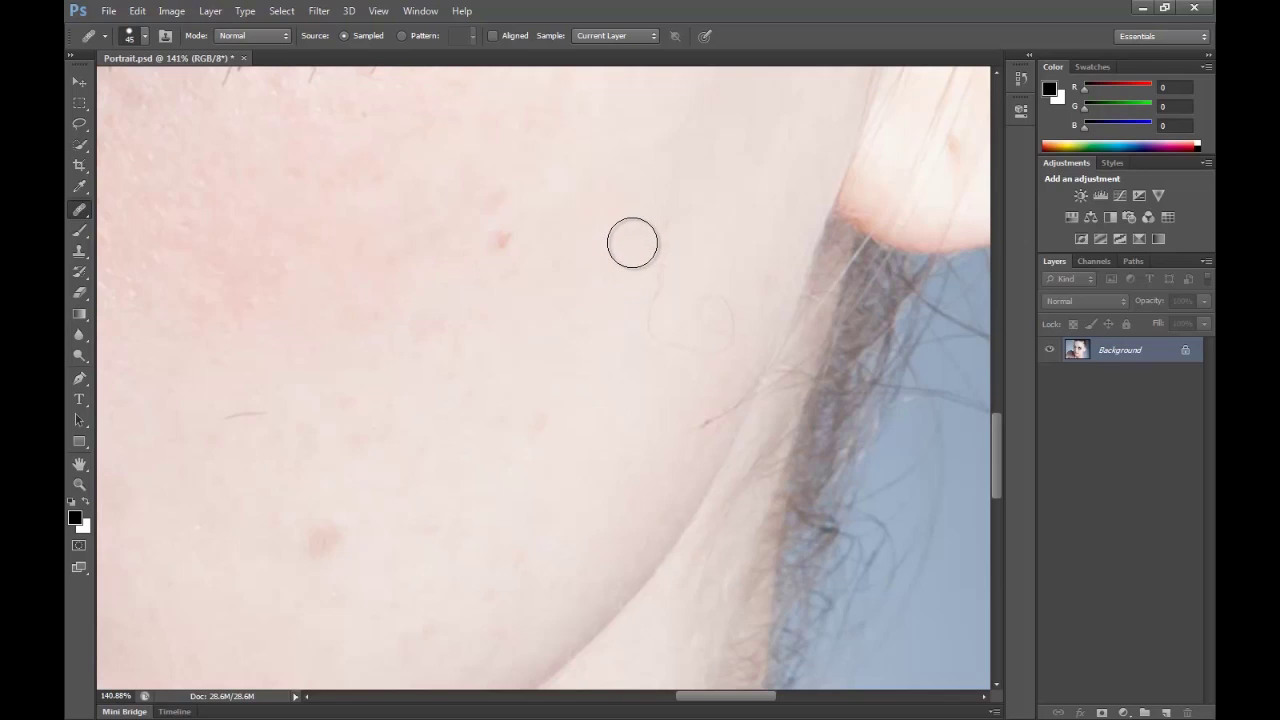
mouse_move(631, 243)
mouse_down()
mouse_move(666, 340)
mouse_move(723, 311)
mouse_move(733, 360)
mouse_up()
click(670, 263)
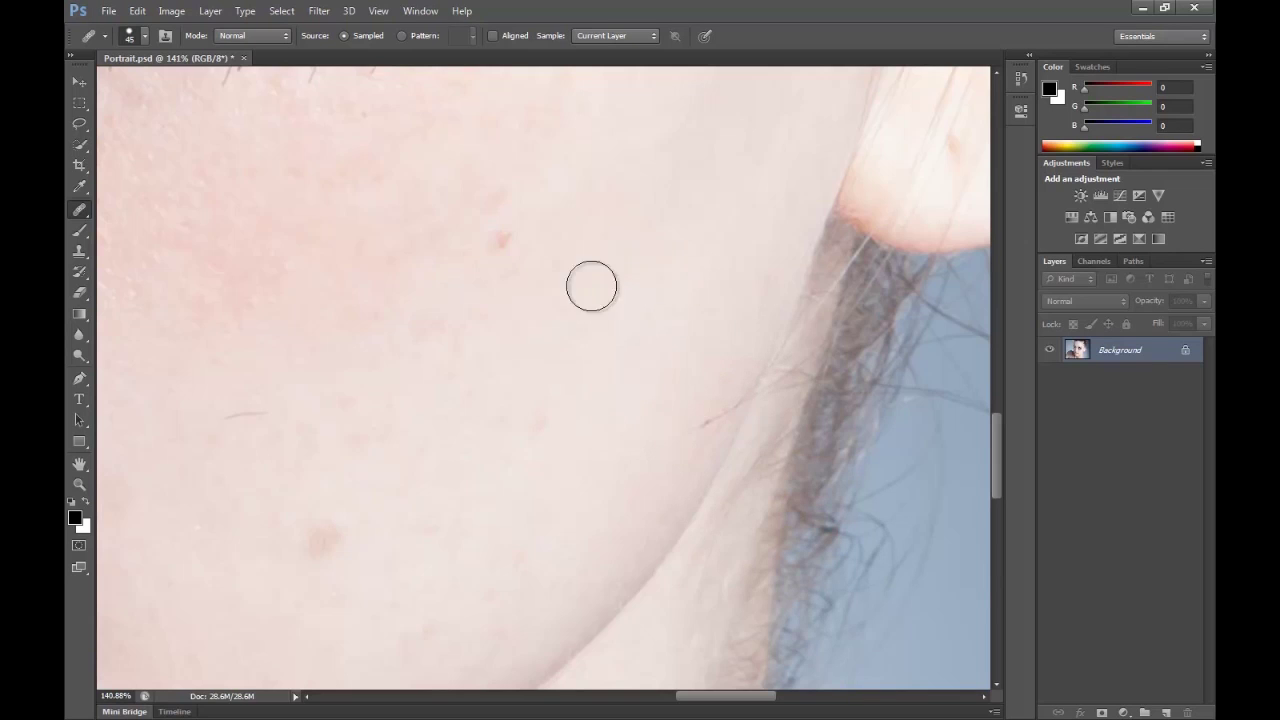
scroll(533, 433, up, 1)
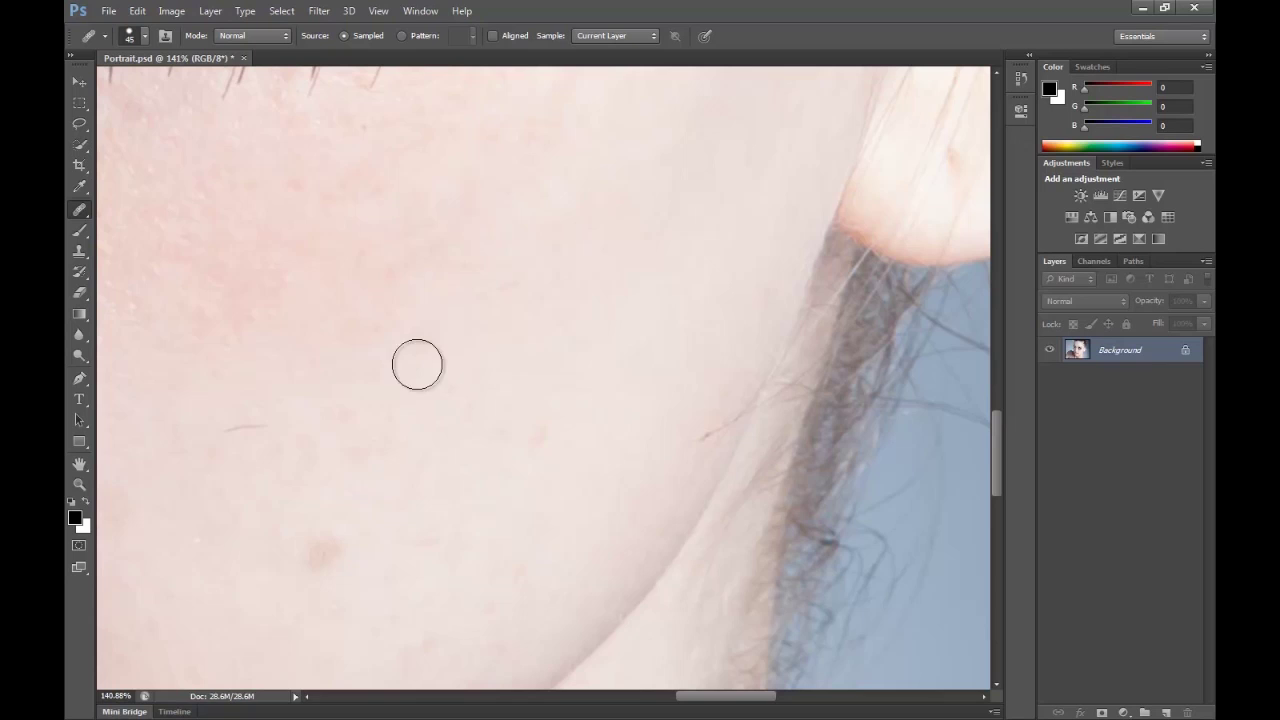
click(323, 548)
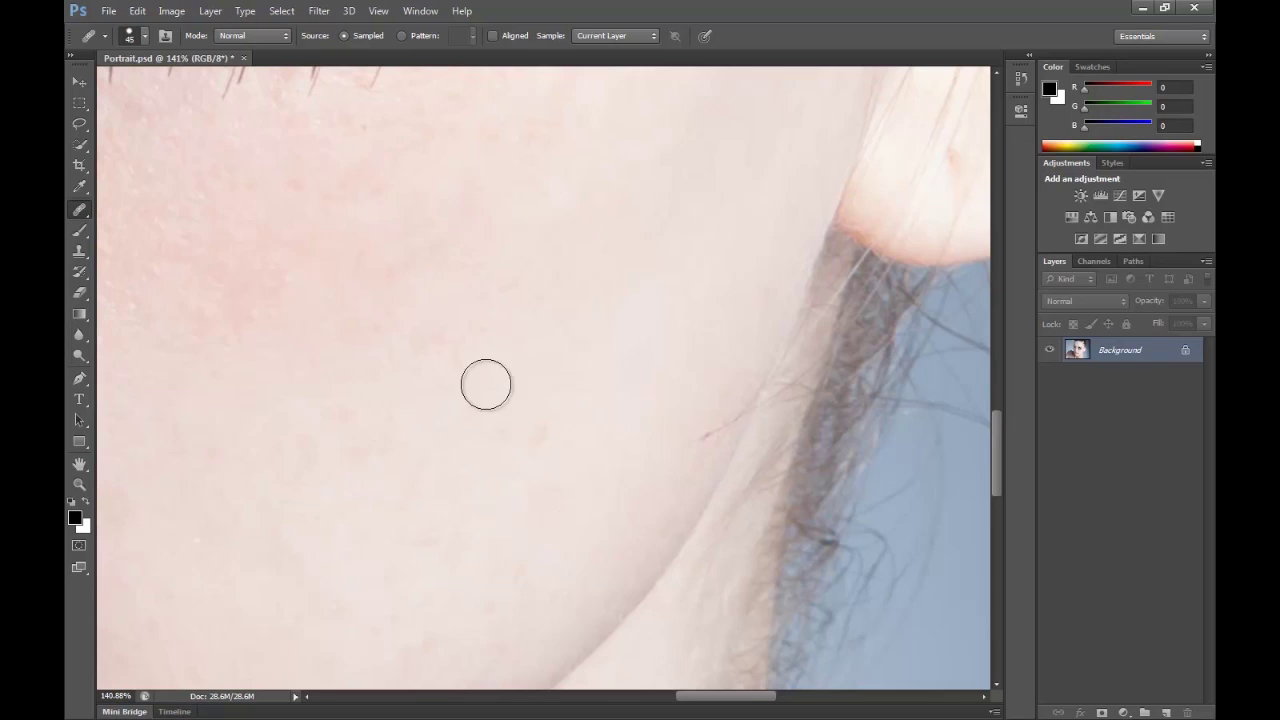
- Sample nearby skin repeatedly and heal the small marks on the cheek beside the nostril with the Healing Brush
scroll(402, 400, up, 1)
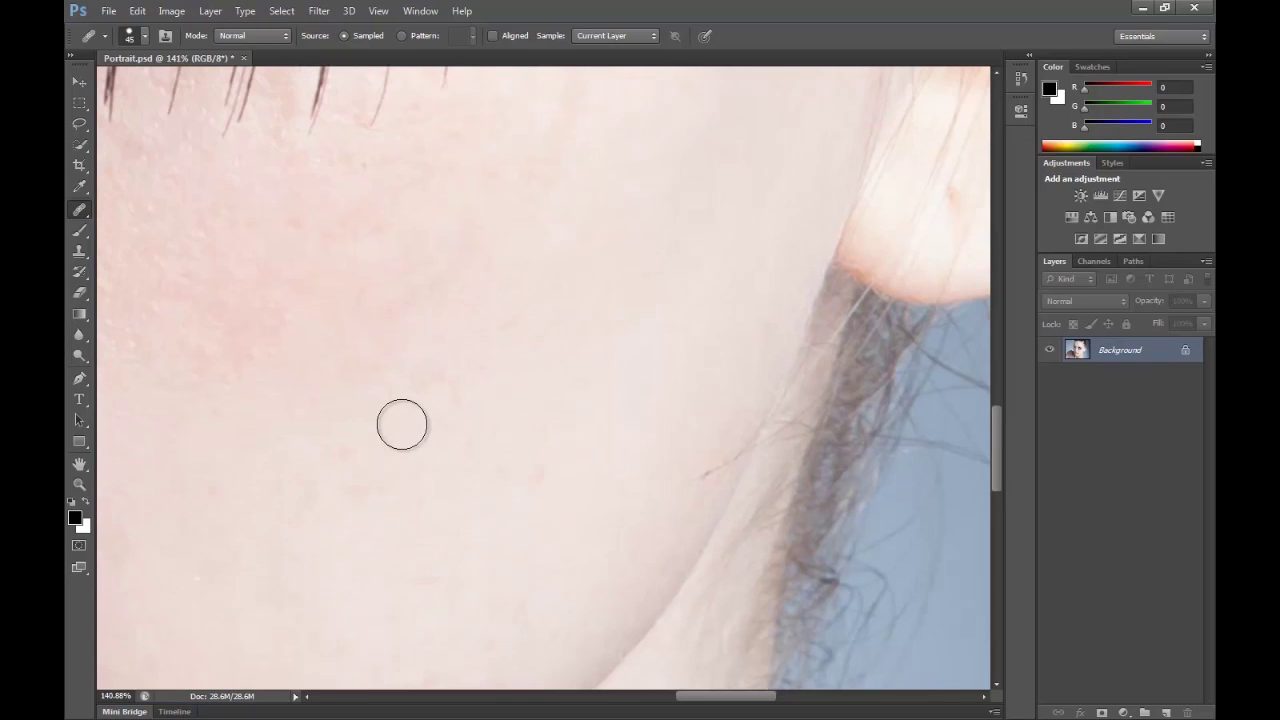
drag(737, 699, 685, 687)
click(375, 192)
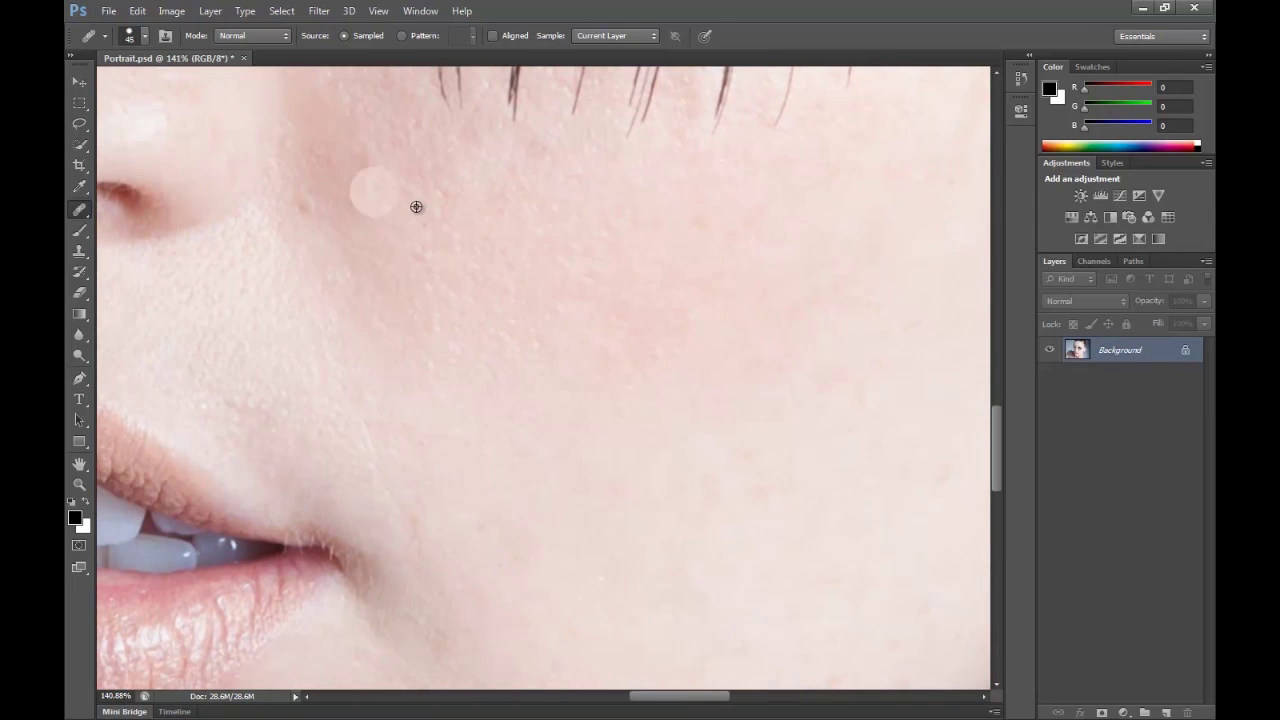
alt+click(417, 208)
click(370, 162)
click(323, 201)
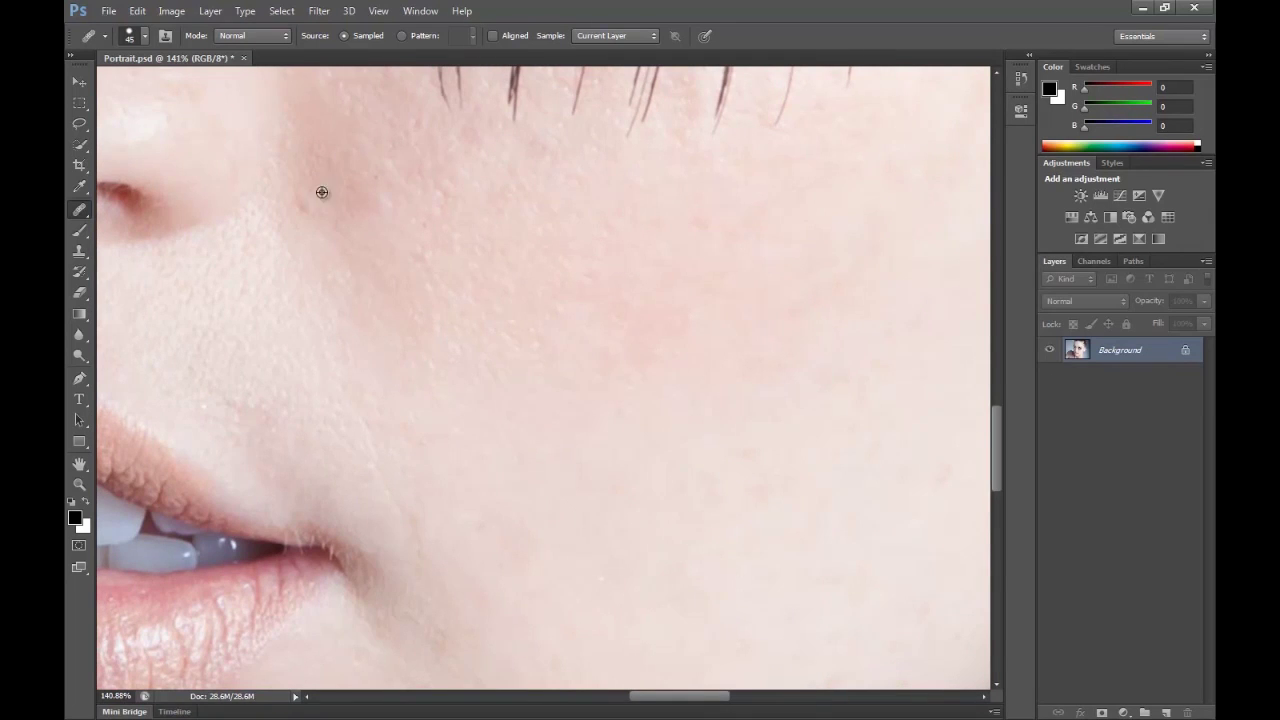
alt+click(322, 192)
click(303, 208)
click(425, 265)
alt+click(446, 226)
click(372, 179)
click(364, 180)
- Heal the marks and fine lines beside and below the corner of the mouth, sampling adjacent clean skin
scroll(410, 343, up, 2)
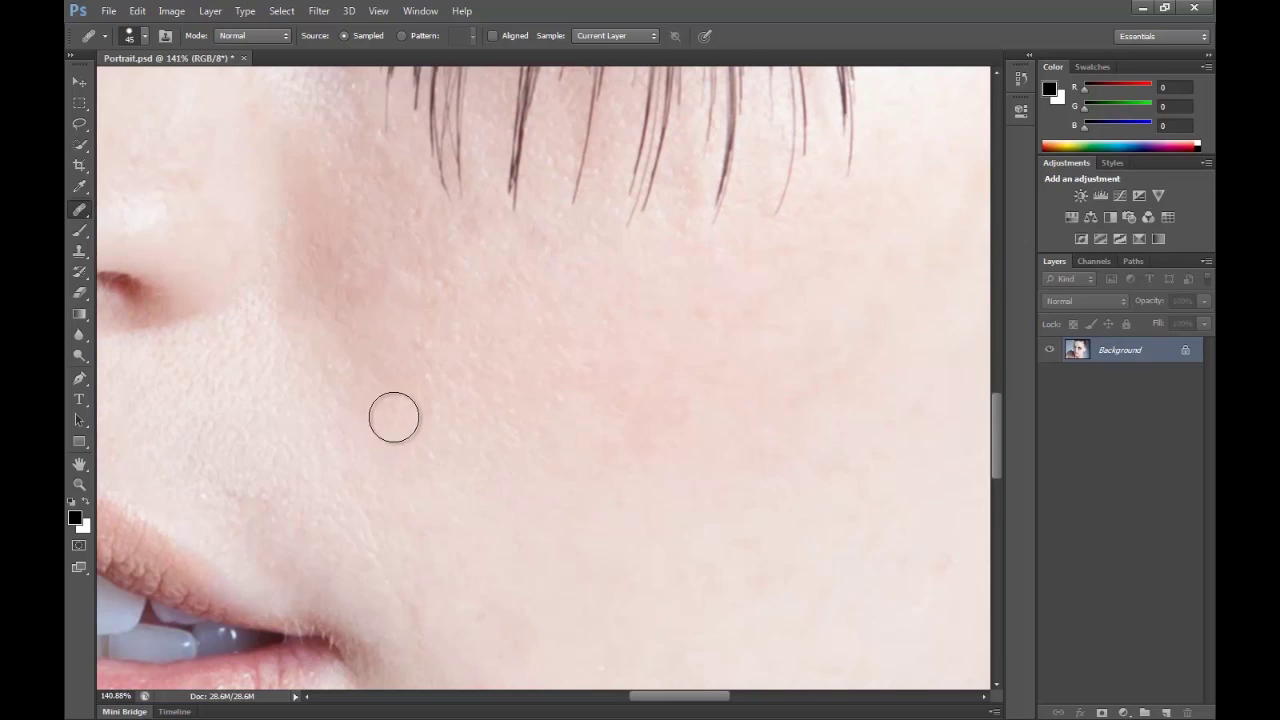
scroll(398, 421, down, 5)
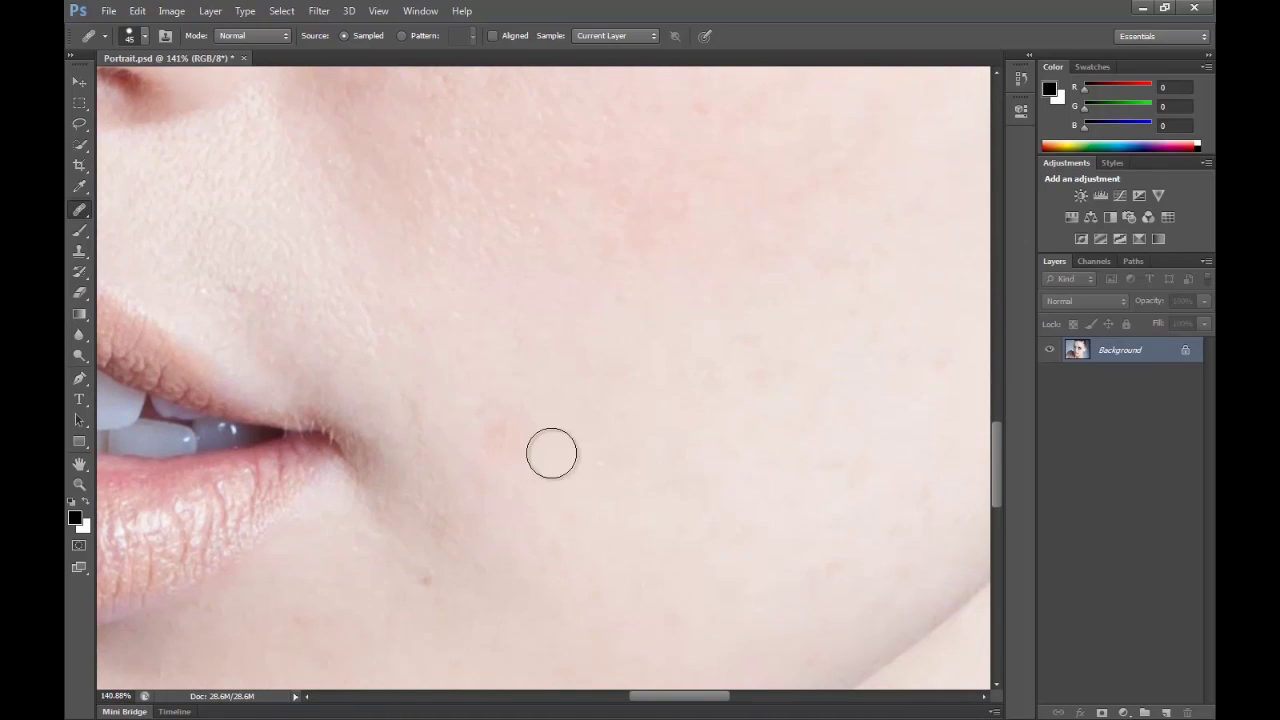
click(391, 408)
alt+click(421, 299)
mouse_move(375, 326)
mouse_down()
mouse_move(423, 425)
mouse_move(425, 462)
mouse_up()
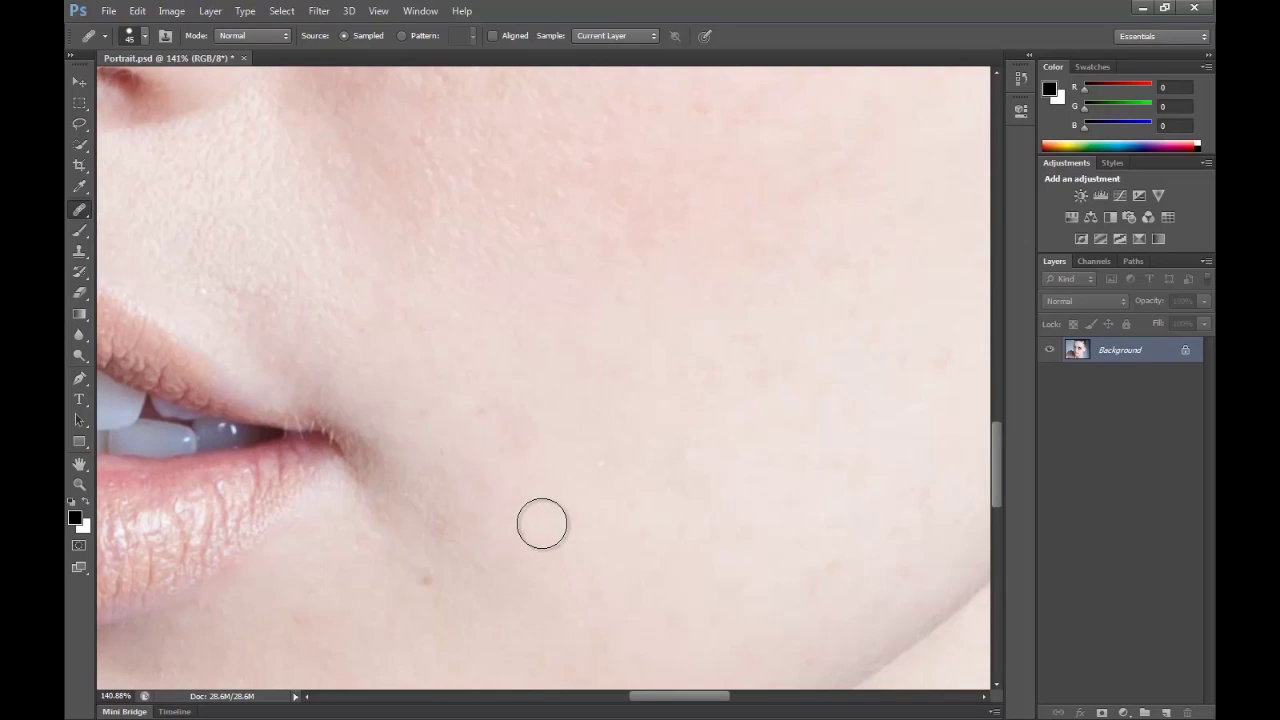
alt+click(529, 514)
drag(458, 528, 418, 507)
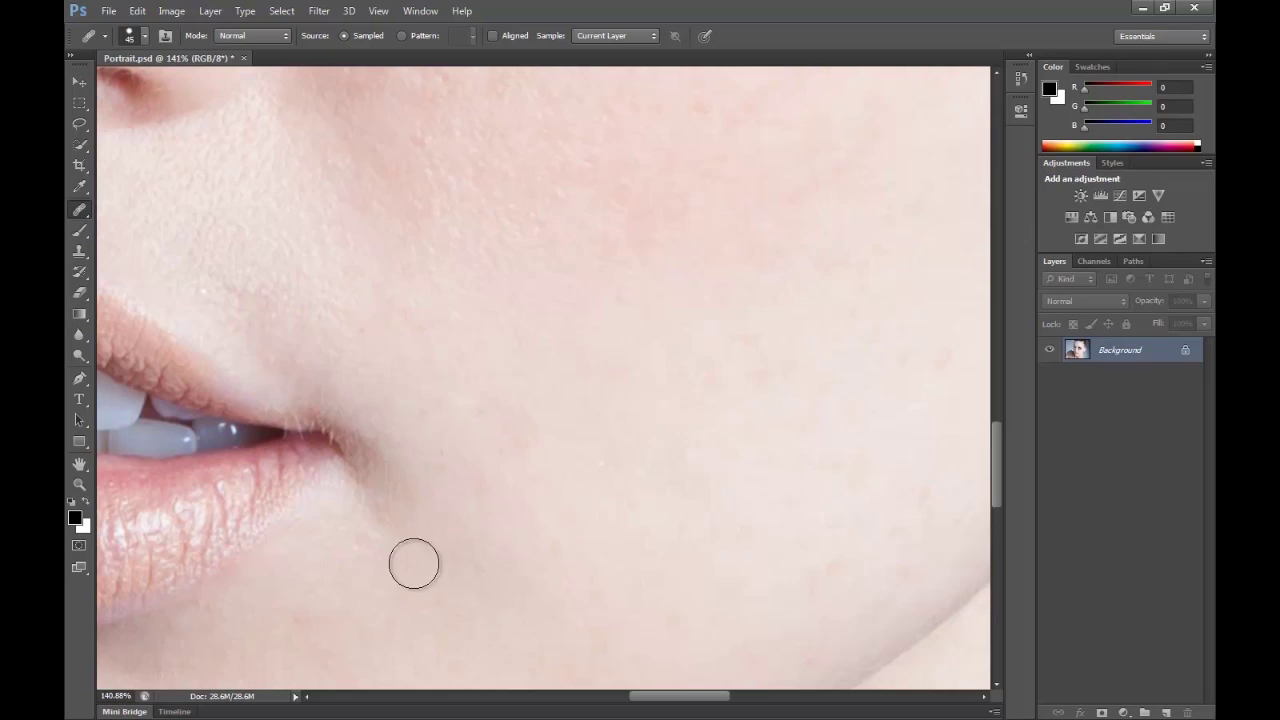
mouse_move(404, 552)
mouse_down()
mouse_move(378, 522)
mouse_move(360, 560)
mouse_up()
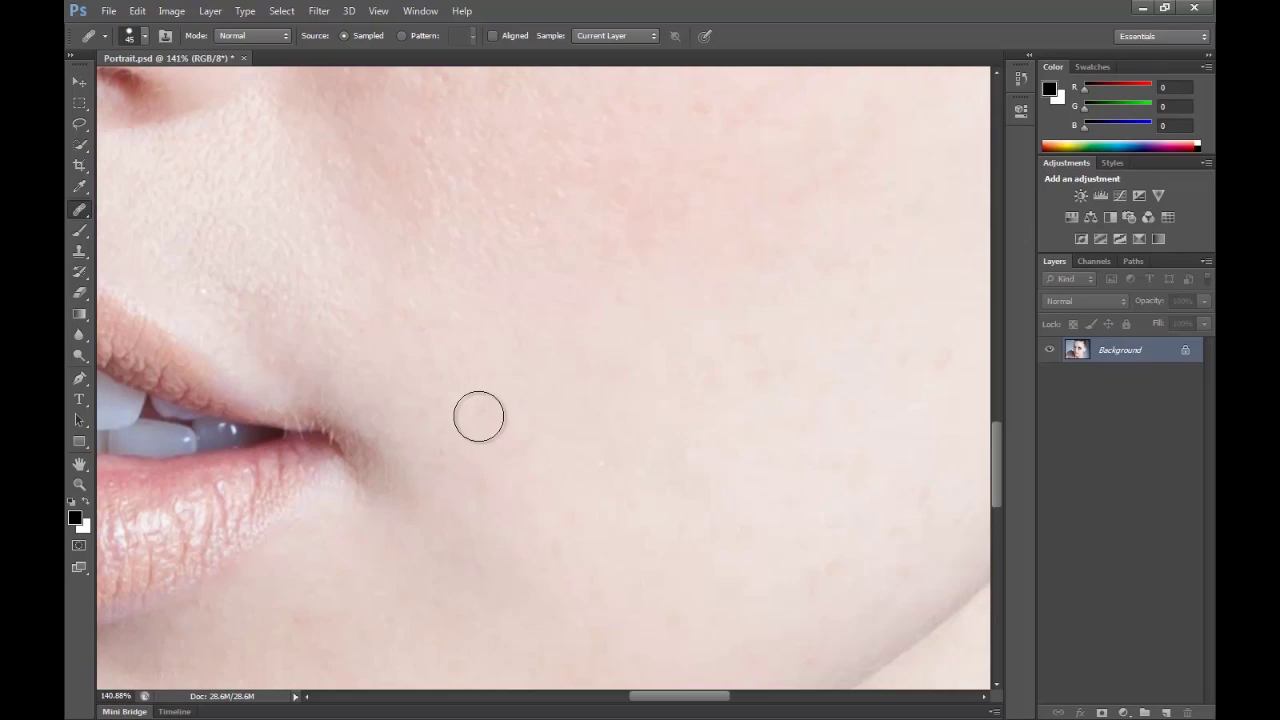
- Heal the reddish patch on the cheek next to the mouth corner using newly sampled skin, and show the whole portrait
click(564, 452)
alt+click(654, 415)
mouse_move(535, 426)
mouse_down()
mouse_move(489, 437)
mouse_move(526, 422)
mouse_move(504, 513)
mouse_move(475, 467)
mouse_up()
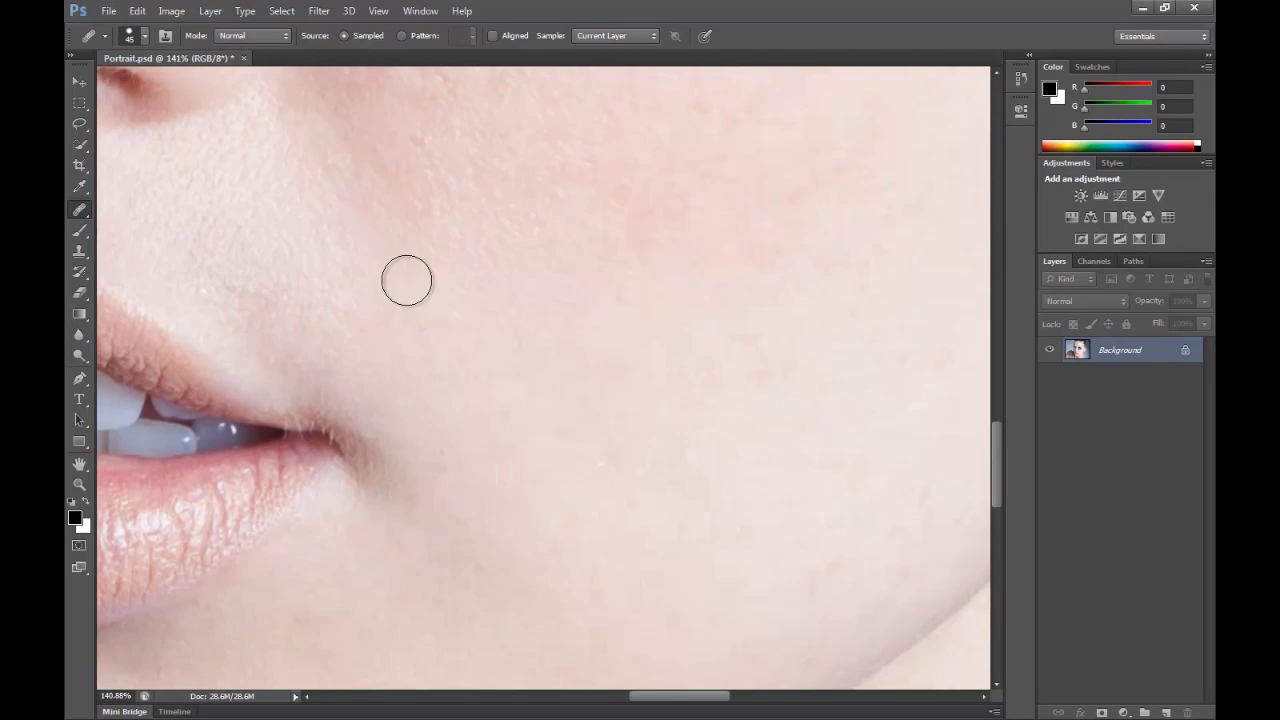
click(408, 333)
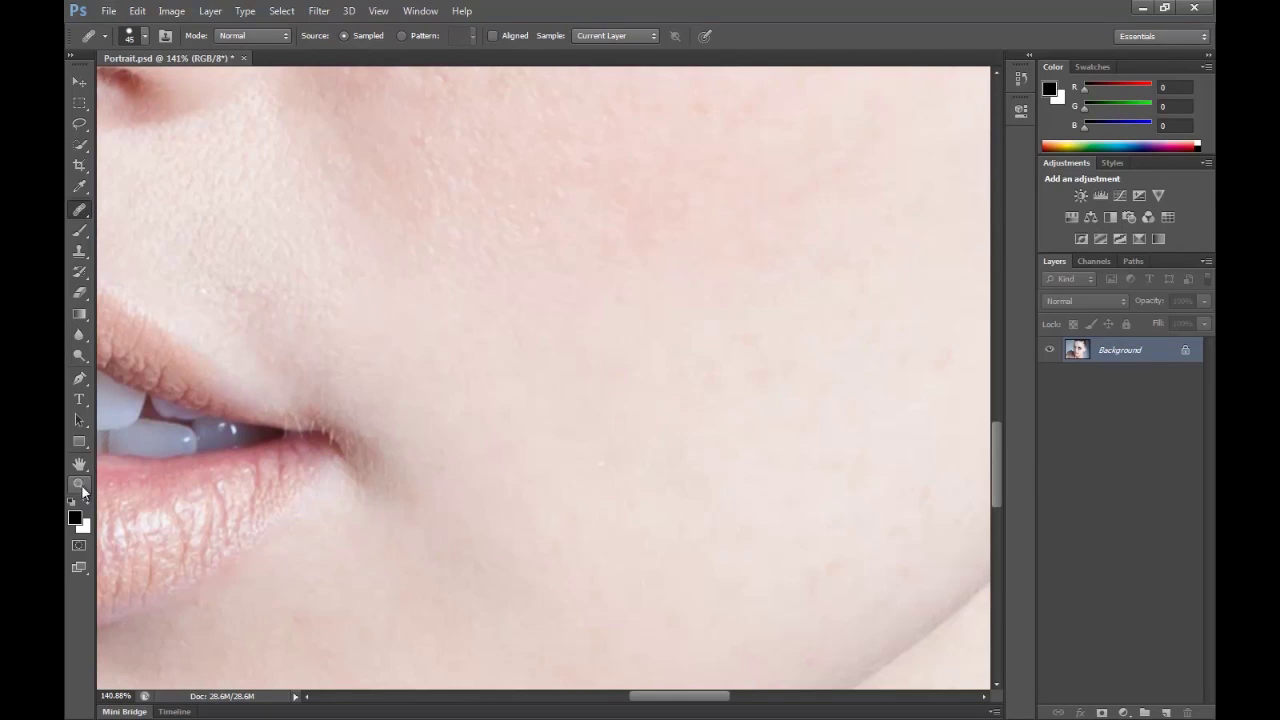
click(79, 484)
click(472, 36)
click(540, 35)
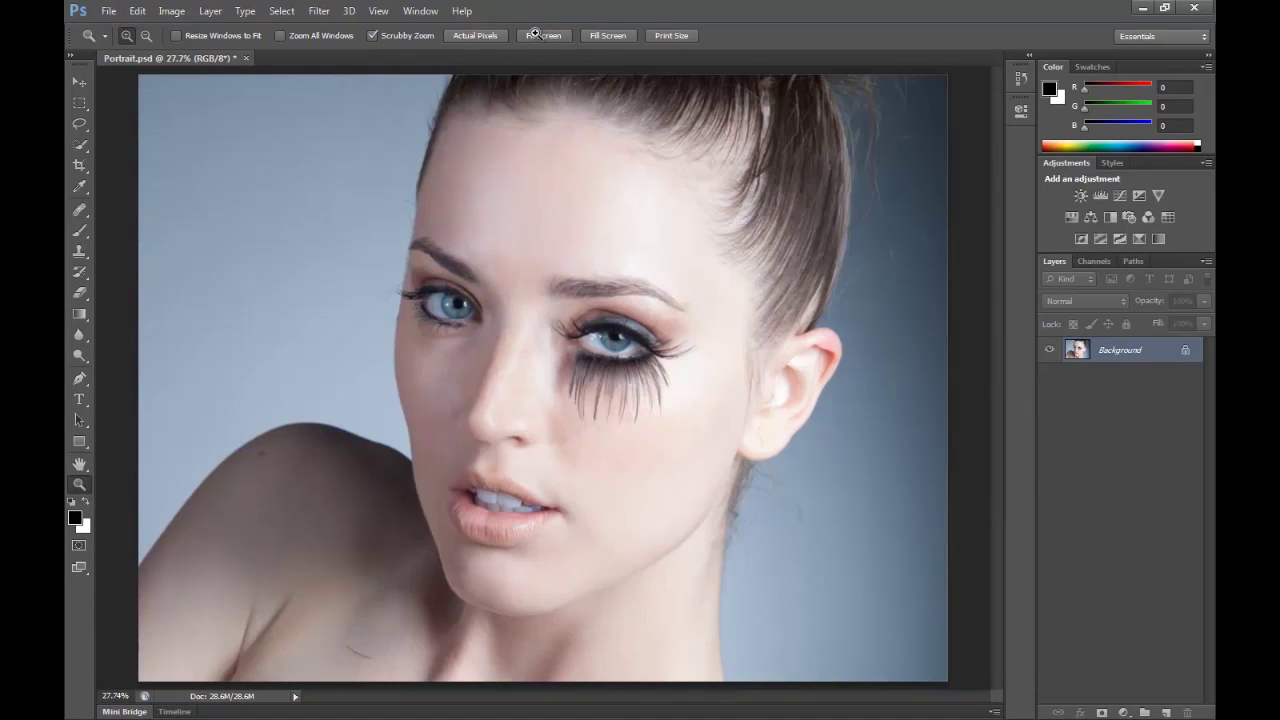
- Heal the dark spots on the shaded cheek between the nose and mouth corner with the Healing Brush, sampling clean skin nearby
click(484, 492)
click(537, 481)
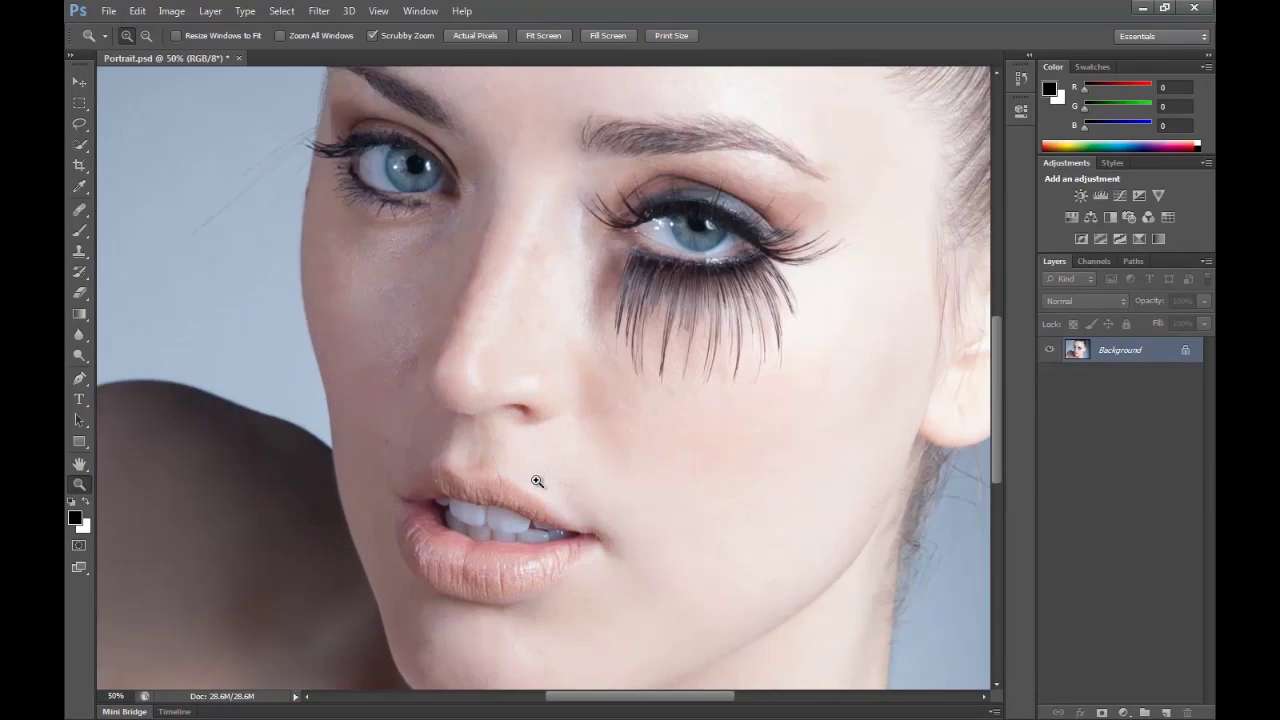
click(634, 560)
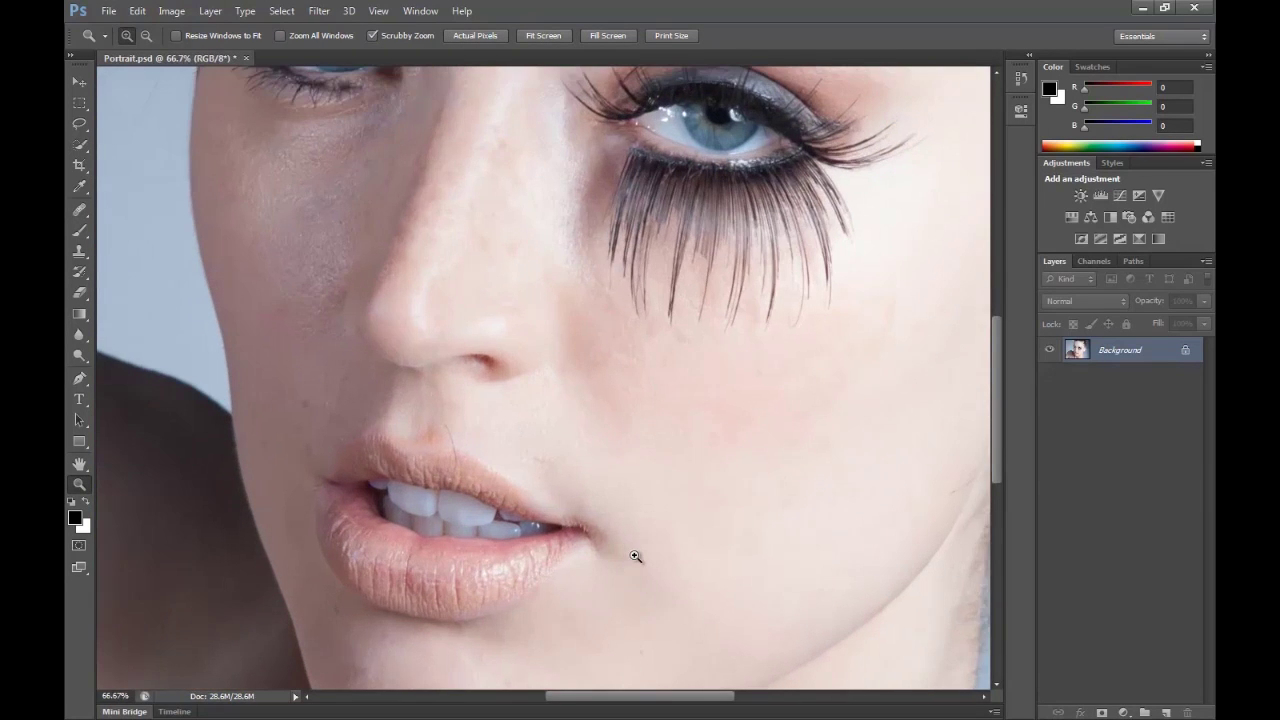
click(274, 429)
click(208, 445)
click(80, 210)
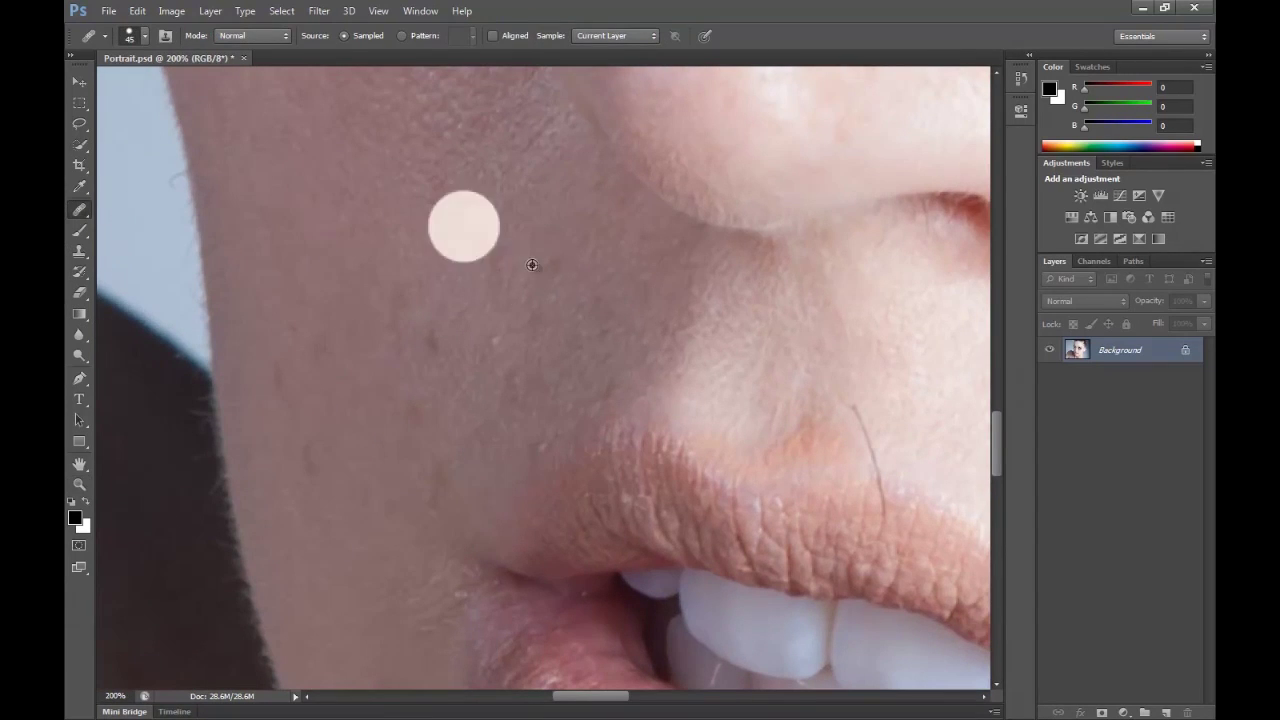
alt+click(409, 254)
click(433, 329)
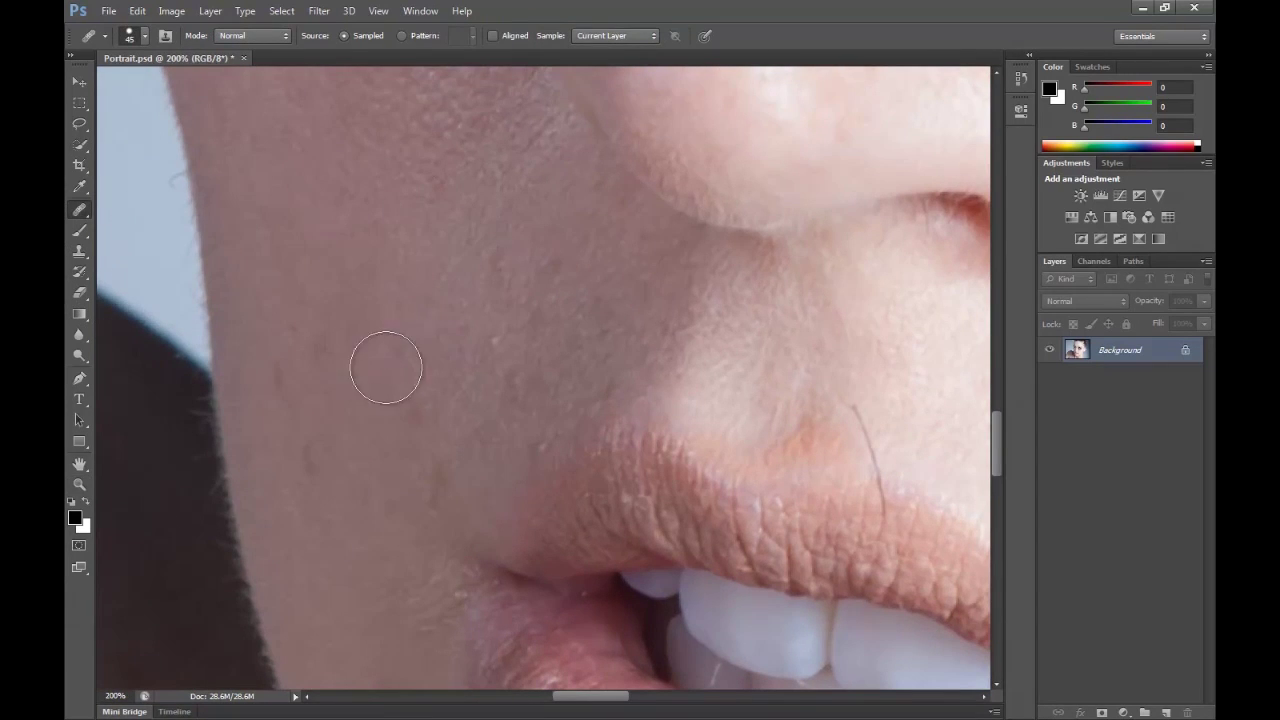
alt+click(490, 295)
click(453, 349)
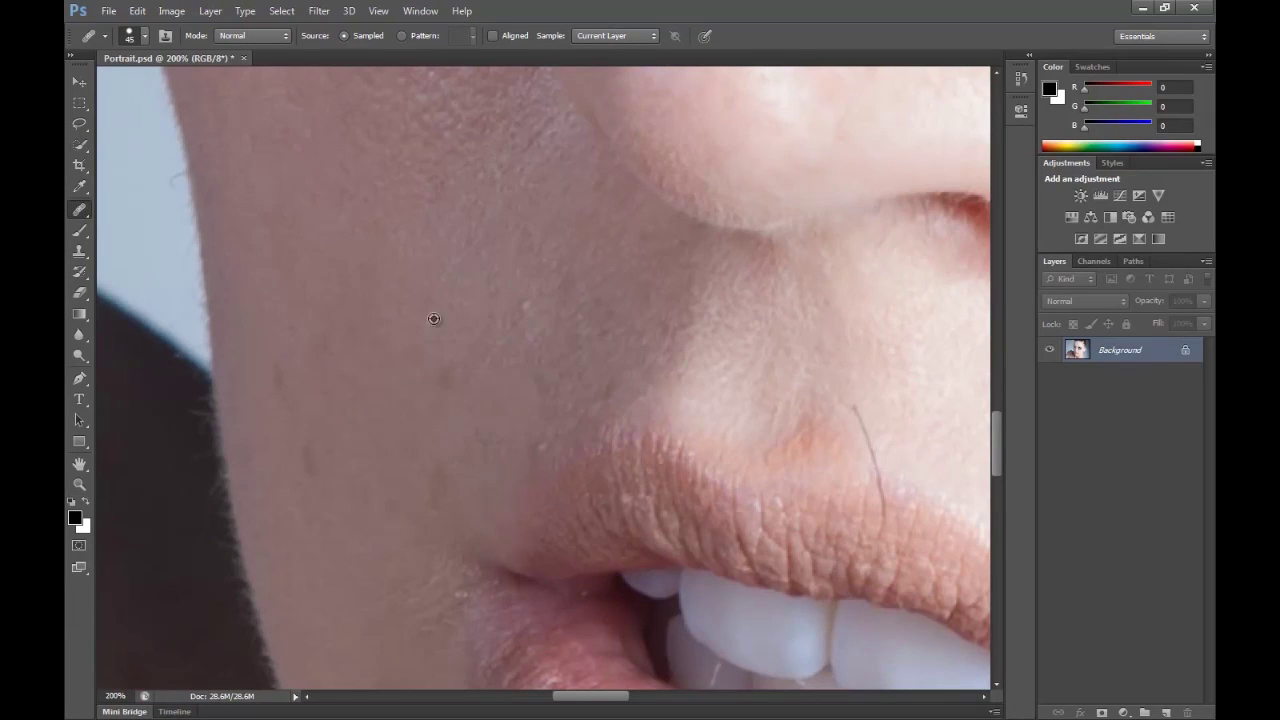
- Heal the remaining marks on the shaded cheek, toward the face edge and above the mouth corner, using fresh cheek samples
click(536, 315)
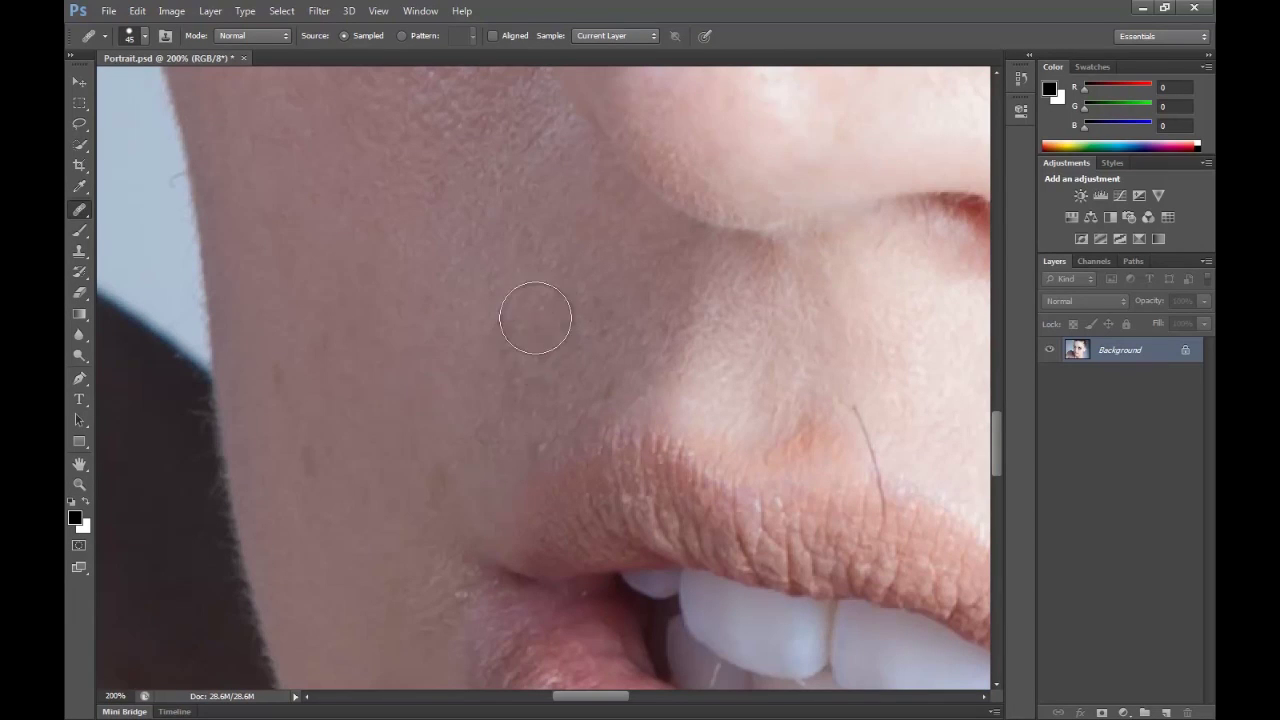
click(527, 256)
alt+click(354, 240)
click(294, 372)
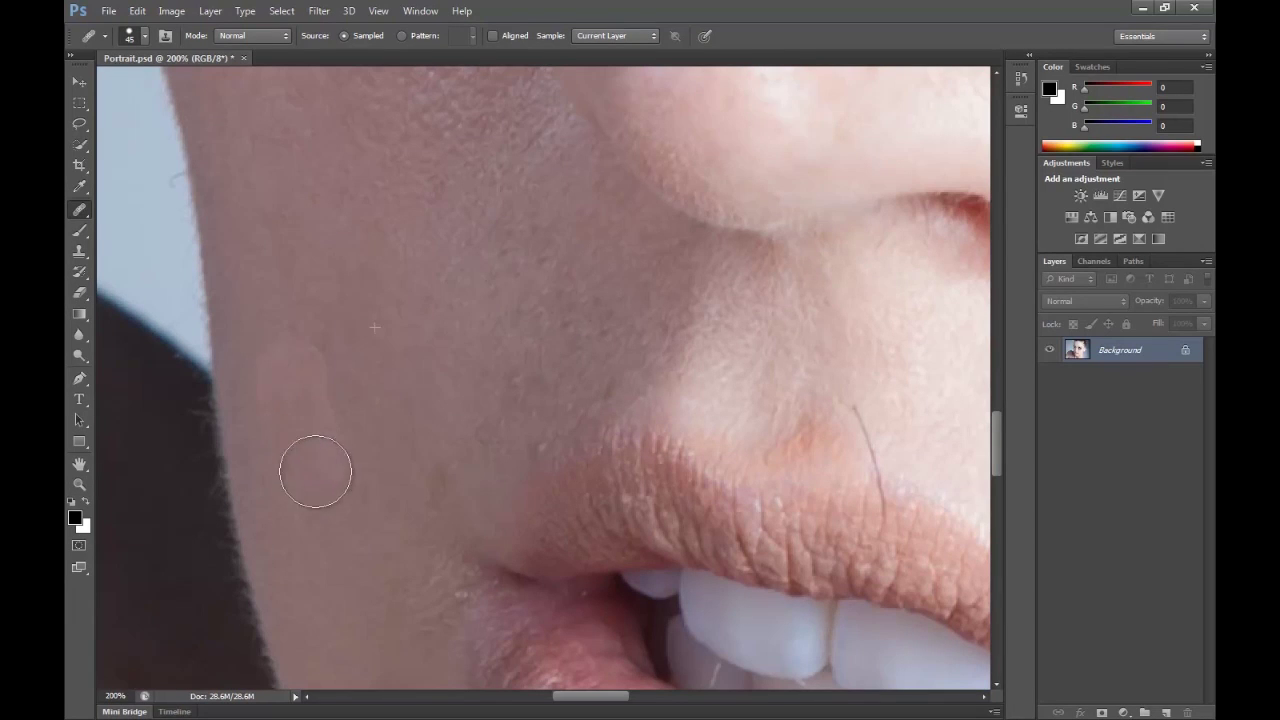
mouse_move(420, 485)
mouse_down()
mouse_move(404, 548)
mouse_move(426, 466)
mouse_move(423, 548)
mouse_move(424, 454)
mouse_up()
- Sample adjacent skin and heal the uneven marks around the shaded corner of the mouth and the edge of the upper lip
scroll(322, 500, down, 3)
alt+click(340, 440)
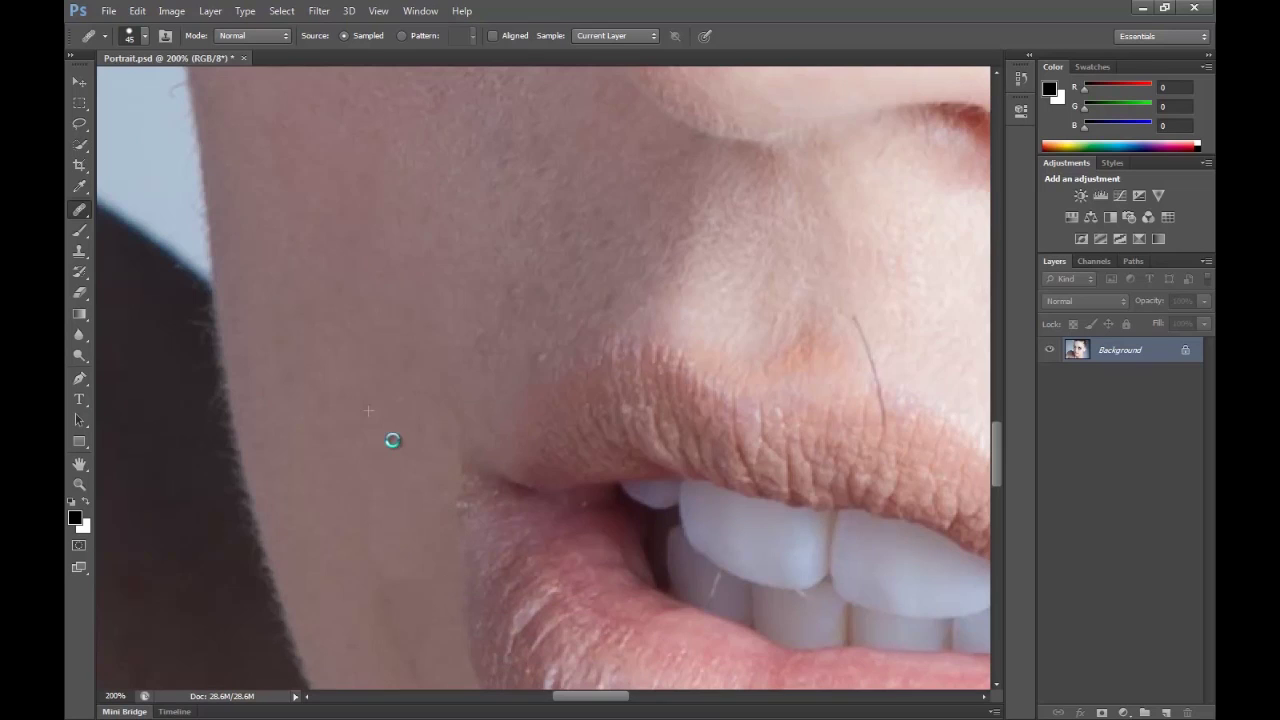
alt+click(431, 297)
click(529, 337)
click(480, 486)
scroll(480, 490, up, 4)
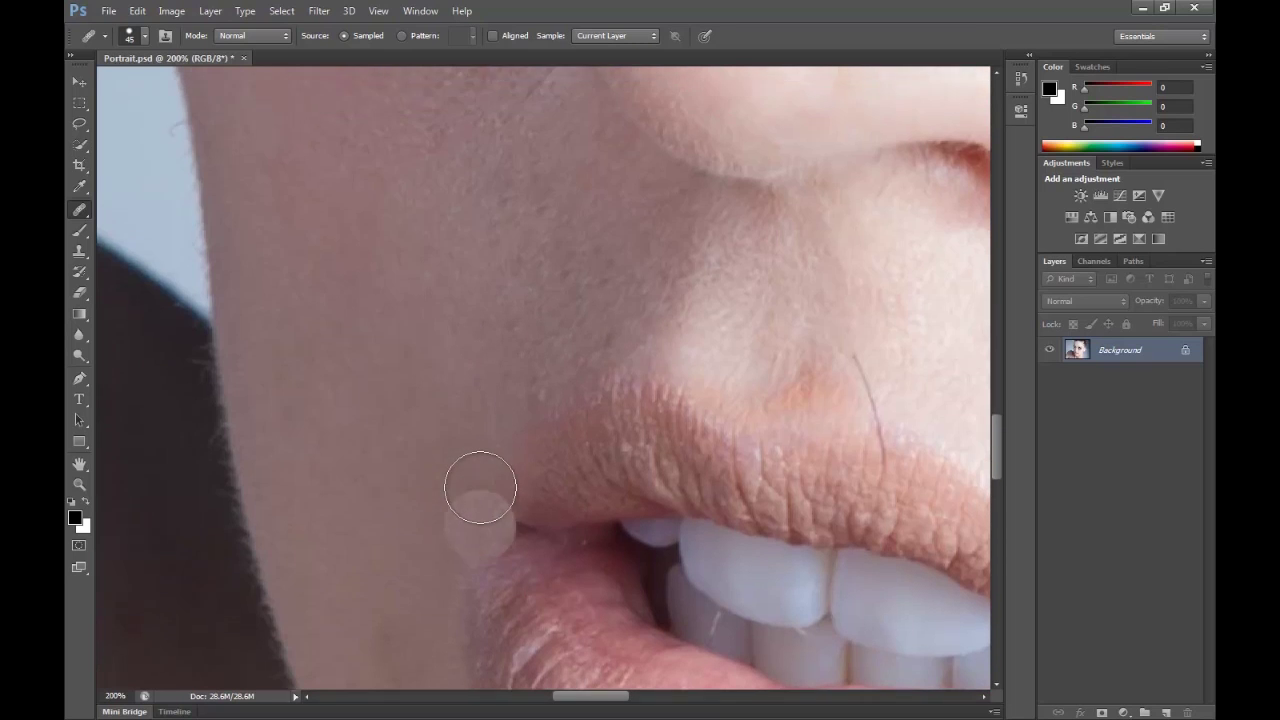
- Heal the small dark spot below the shaded side of the lower lip with skin sampled beside it
scroll(475, 486, up, 2)
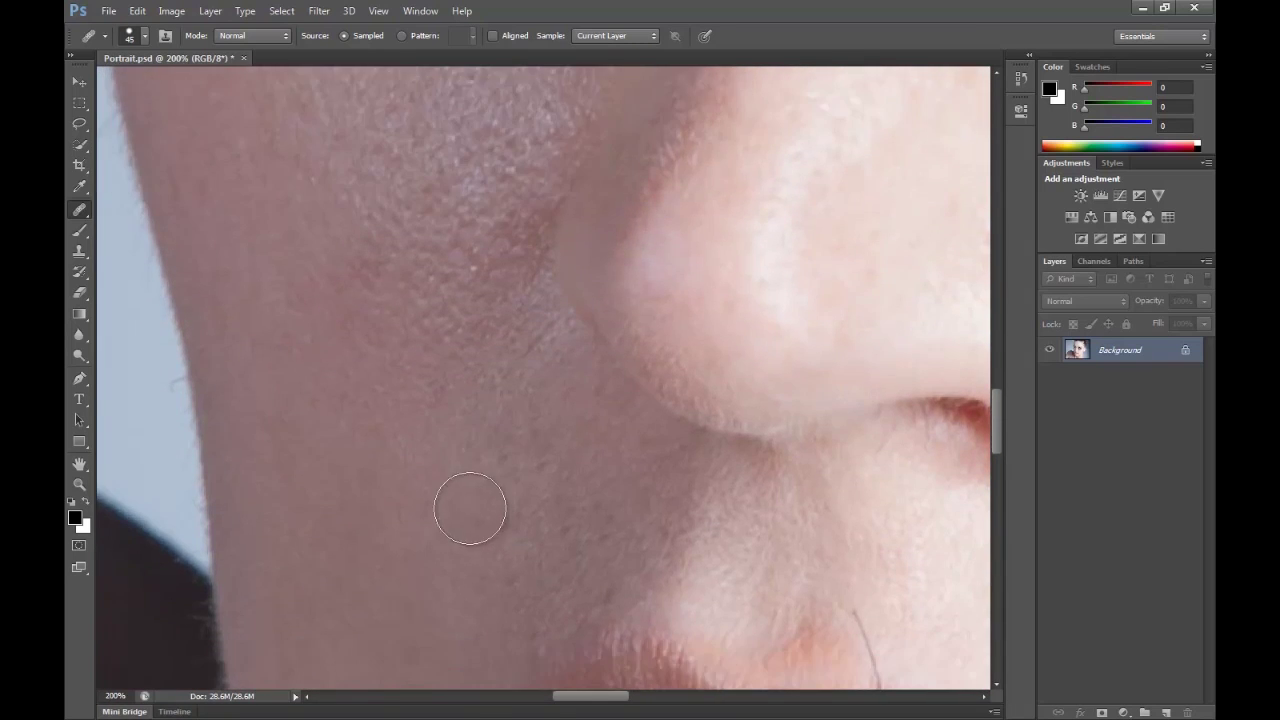
scroll(461, 512, down, 8)
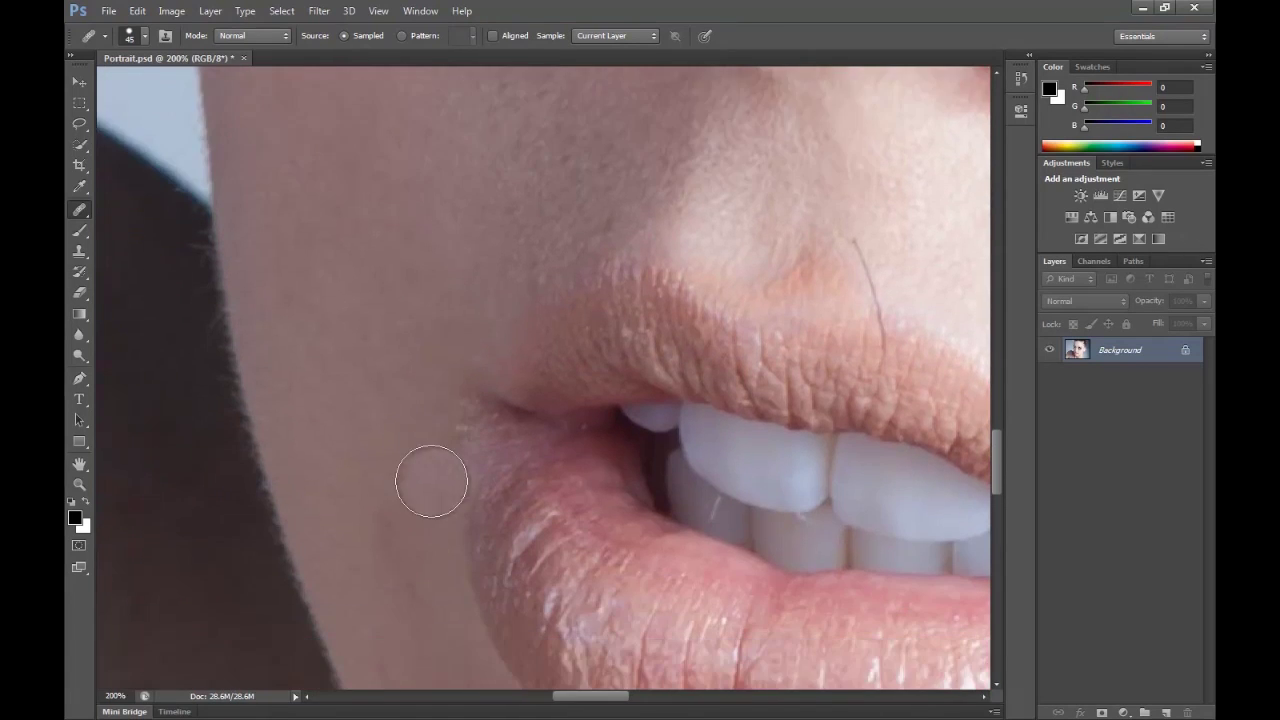
scroll(421, 462, down, 1)
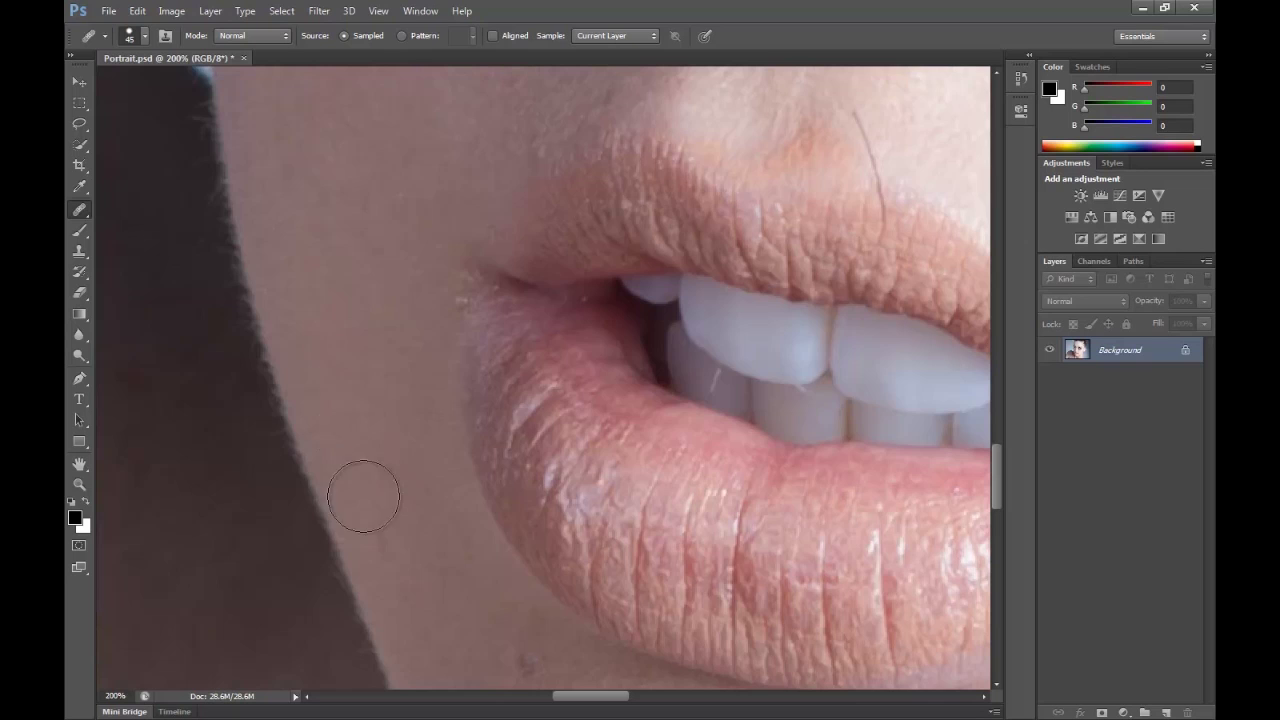
scroll(391, 600, down, 2)
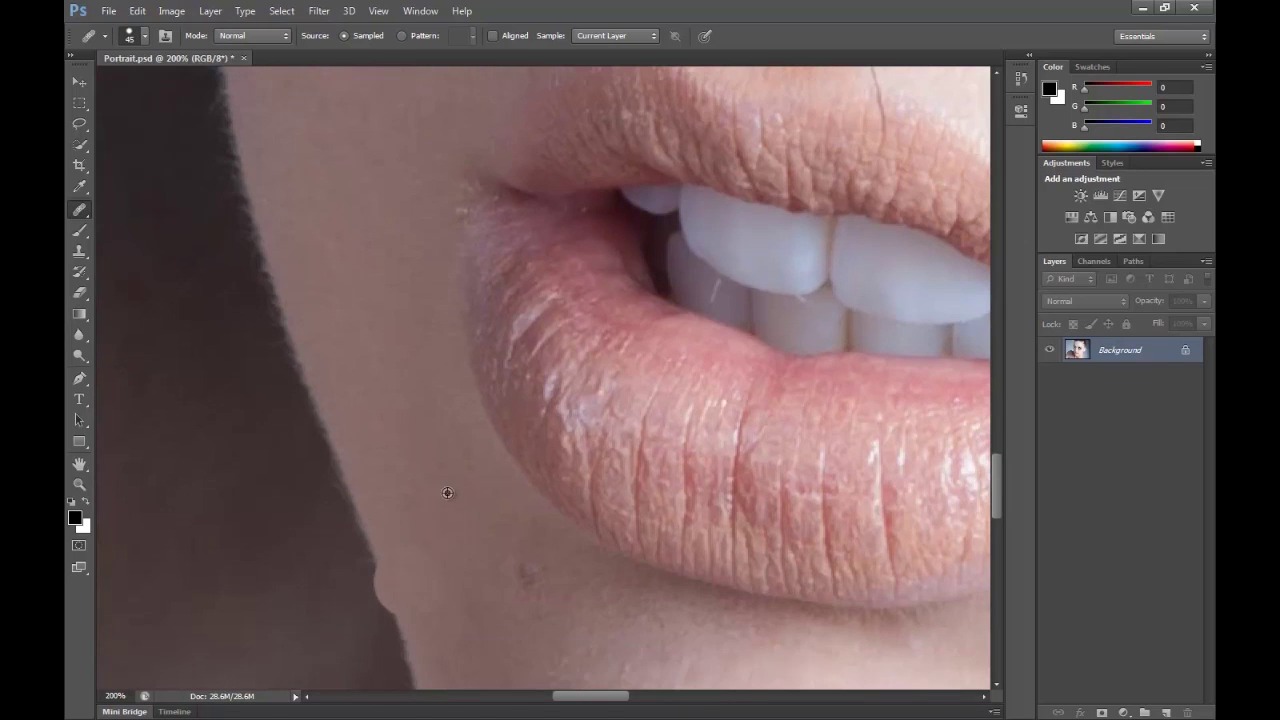
click(522, 582)
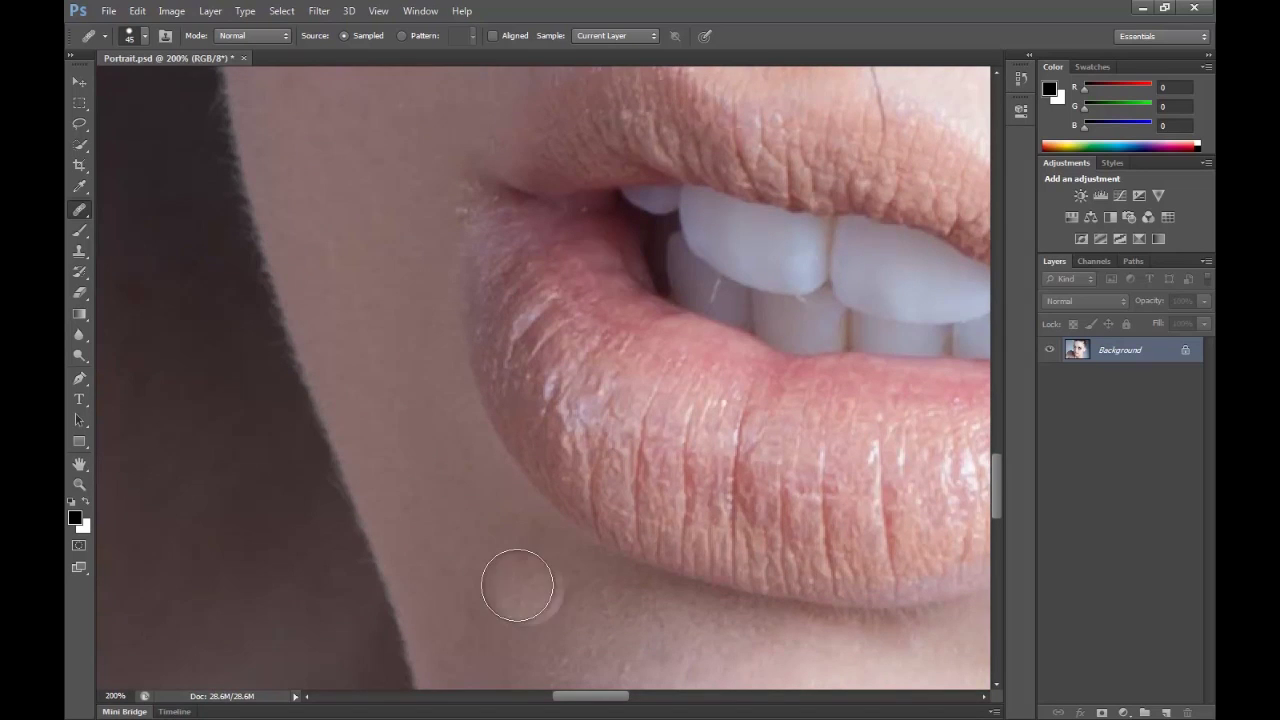
scroll(608, 603, down, 3)
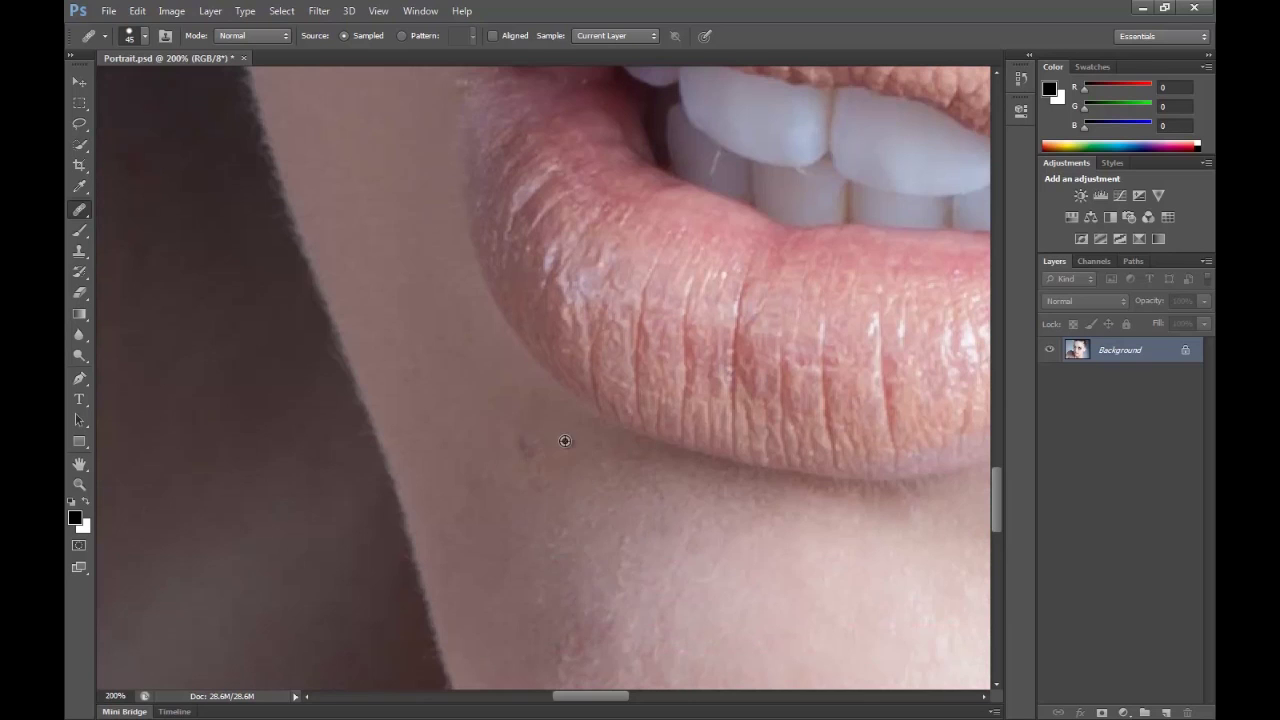
click(532, 444)
- Heal the small blemishes across the chin below the lower lip, resampling matching chin skin with the Healing Brush
scroll(663, 586, down, 2)
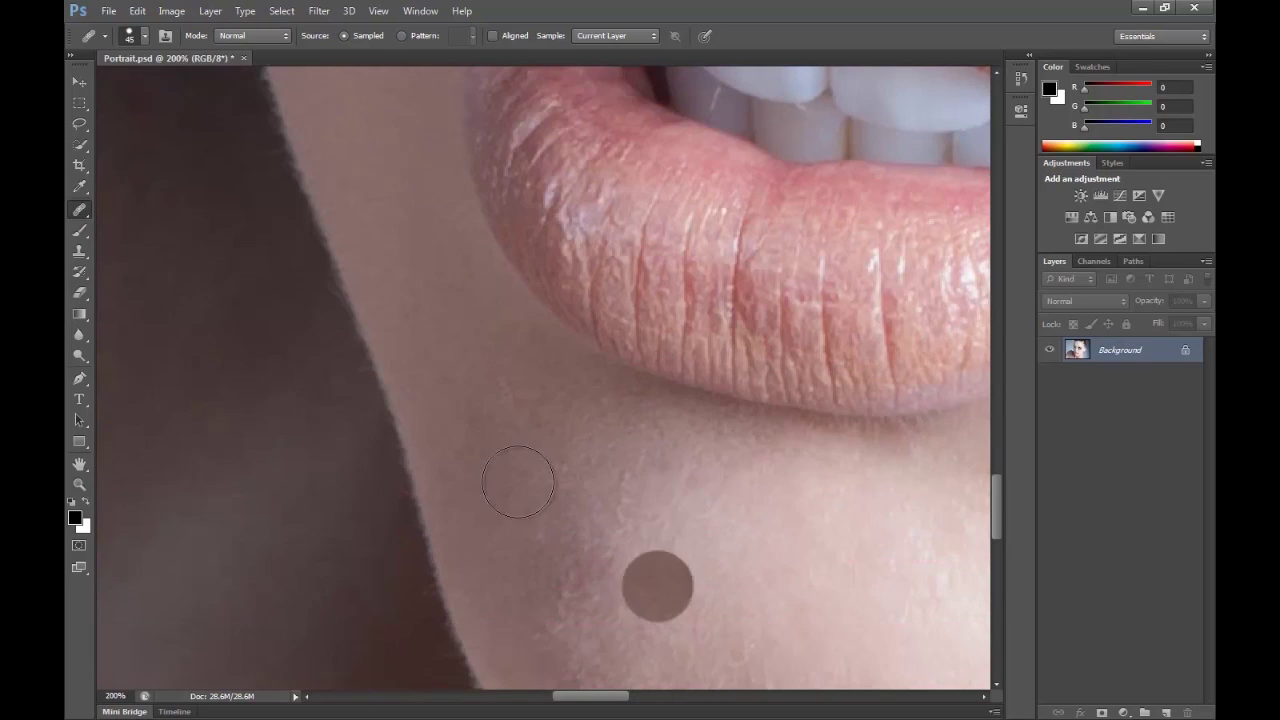
scroll(563, 586, down, 2)
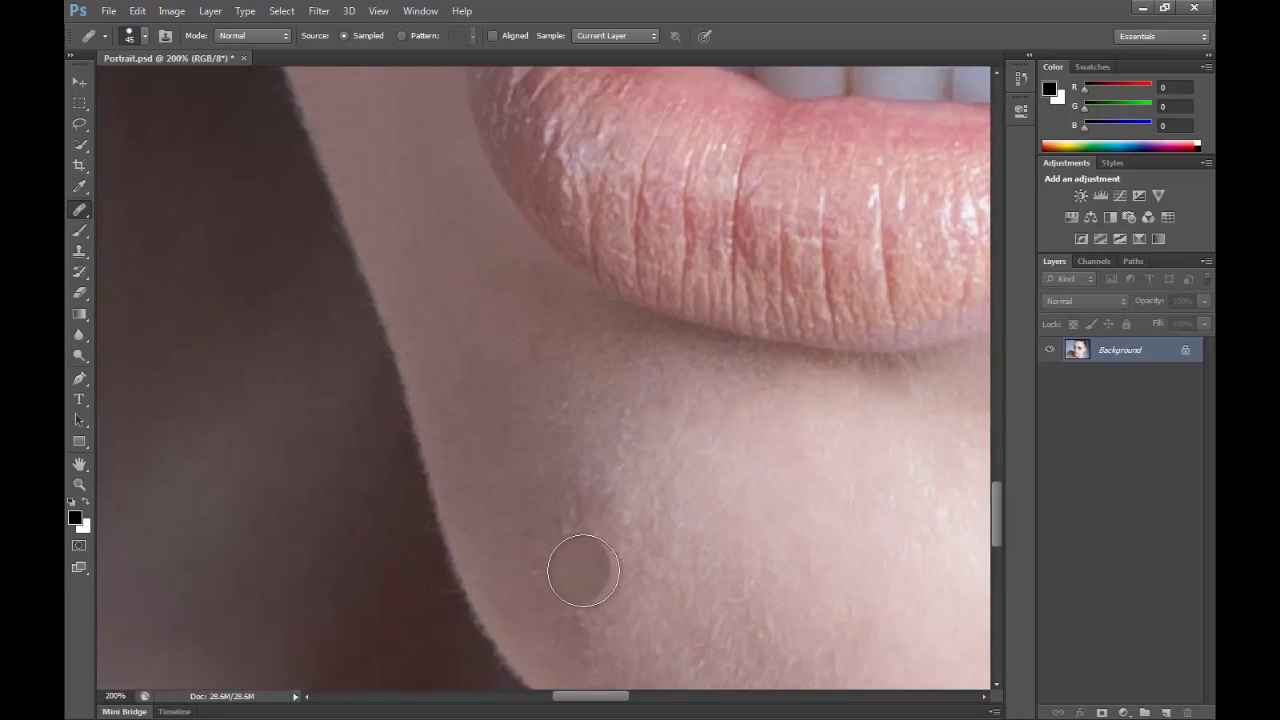
click(595, 568)
click(686, 608)
click(642, 525)
click(578, 462)
alt+click(736, 466)
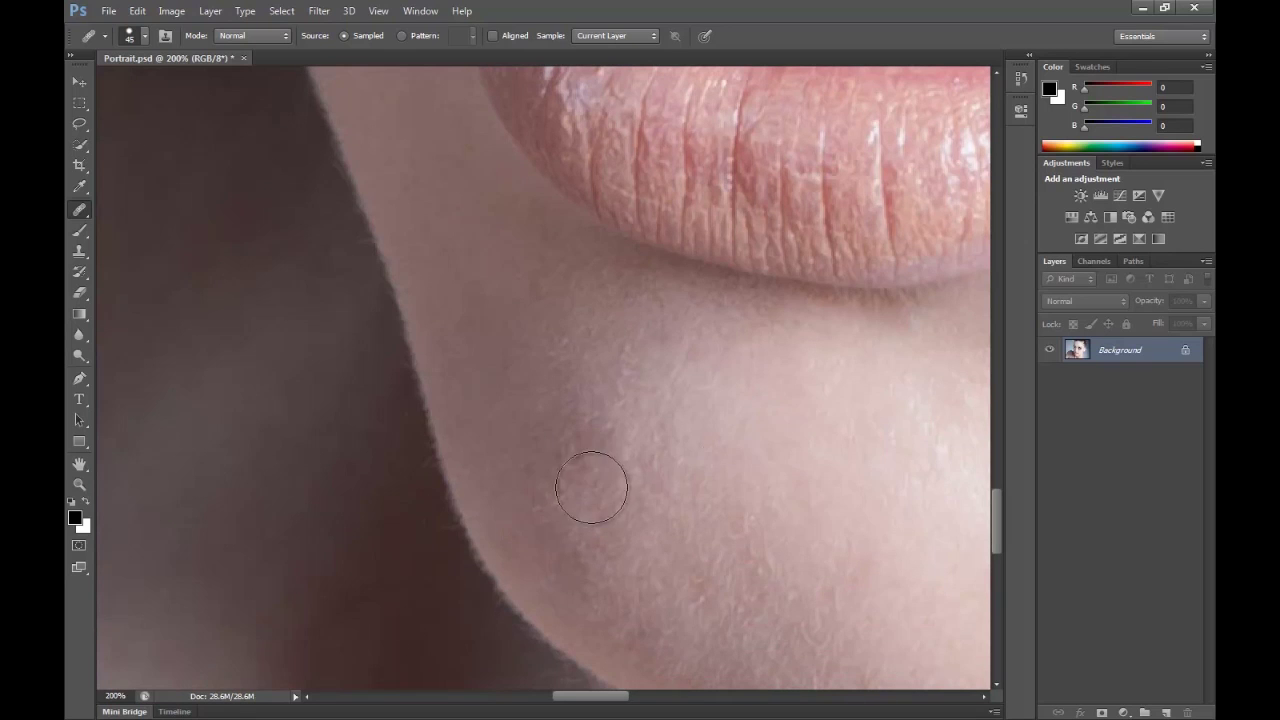
click(576, 486)
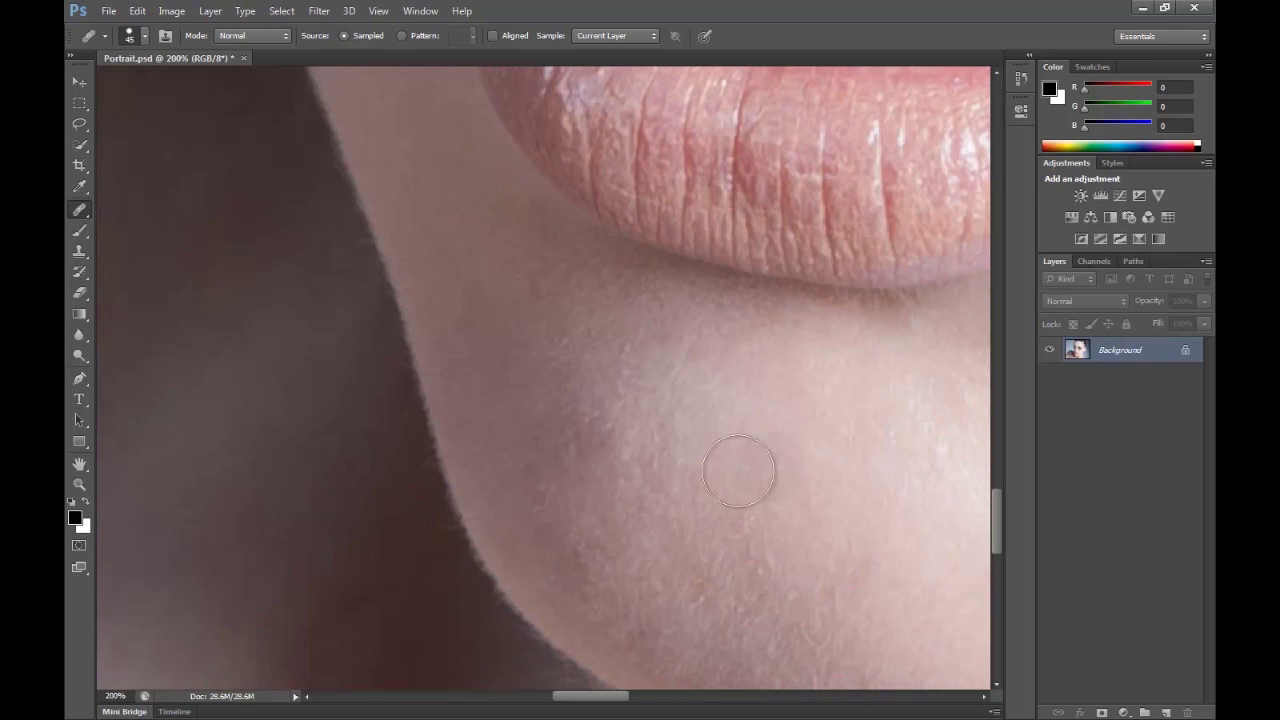
click(570, 476)
click(769, 552)
click(894, 611)
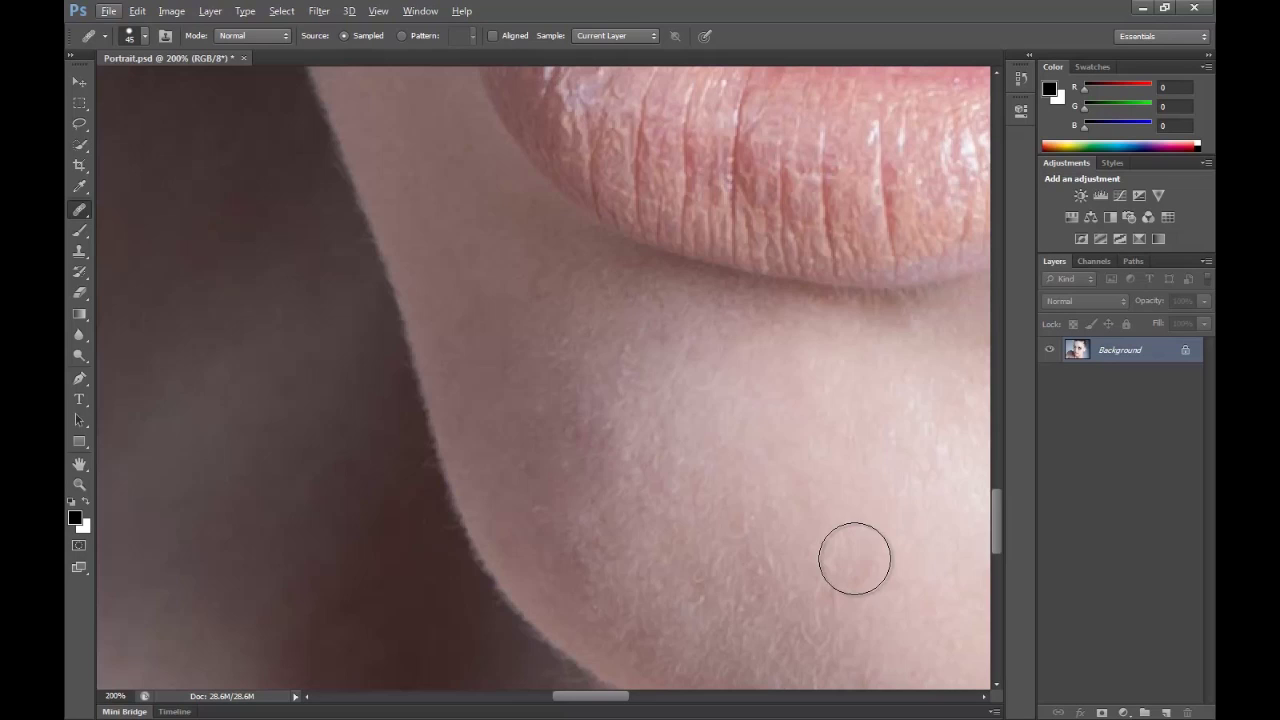
- Outline the stray hair above the upper lip with the Patch tool, replace it with clean skin beside it, and deselect
scroll(820, 450, up, 3)
scroll(813, 452, up, 2)
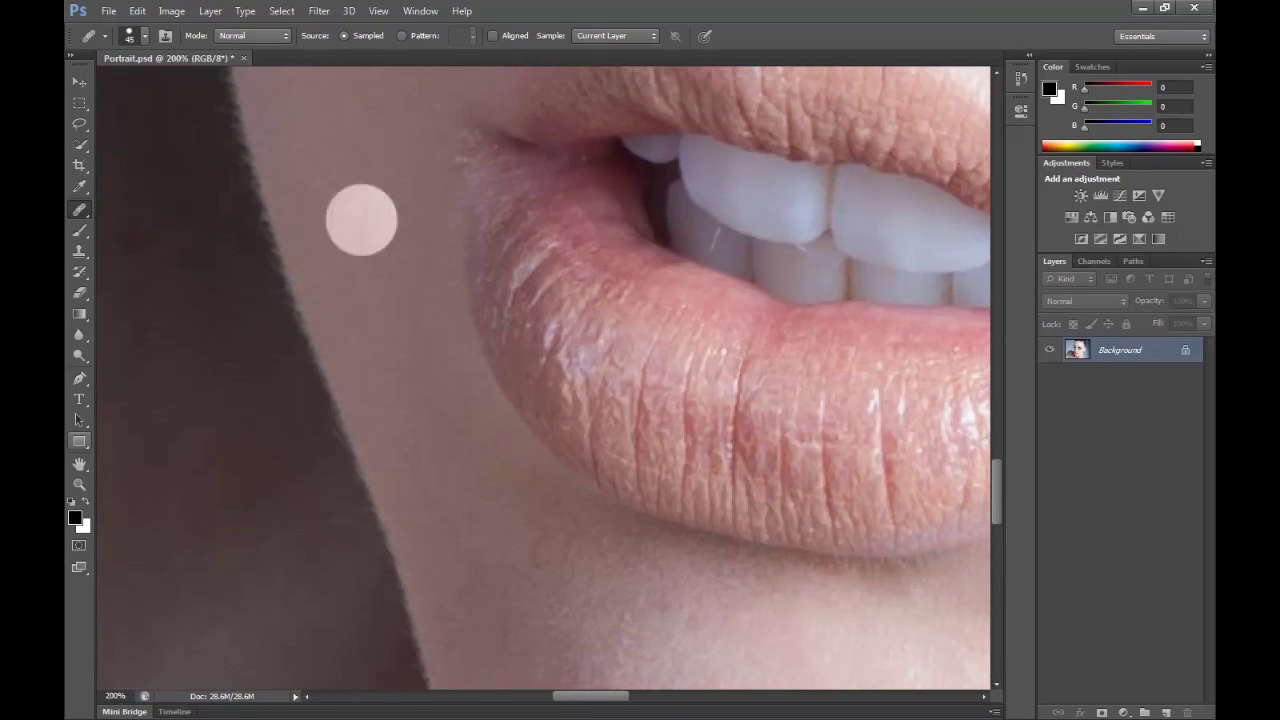
click(80, 485)
click(476, 36)
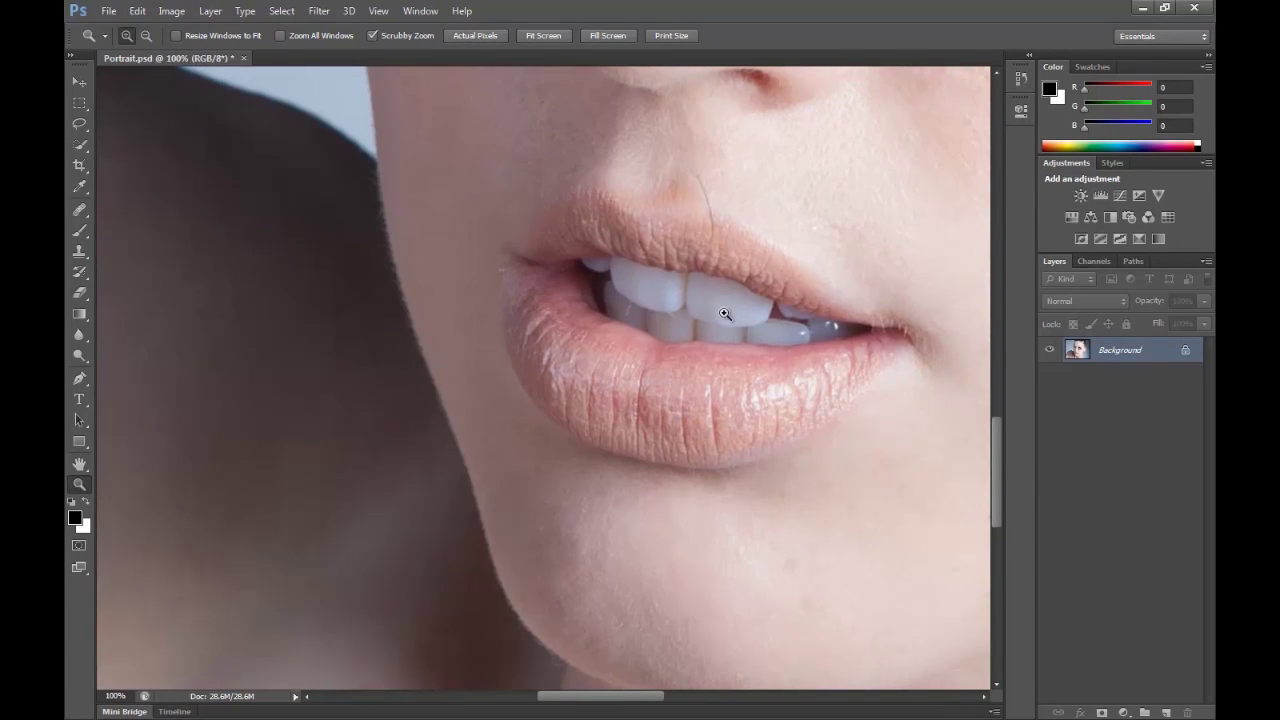
click(842, 194)
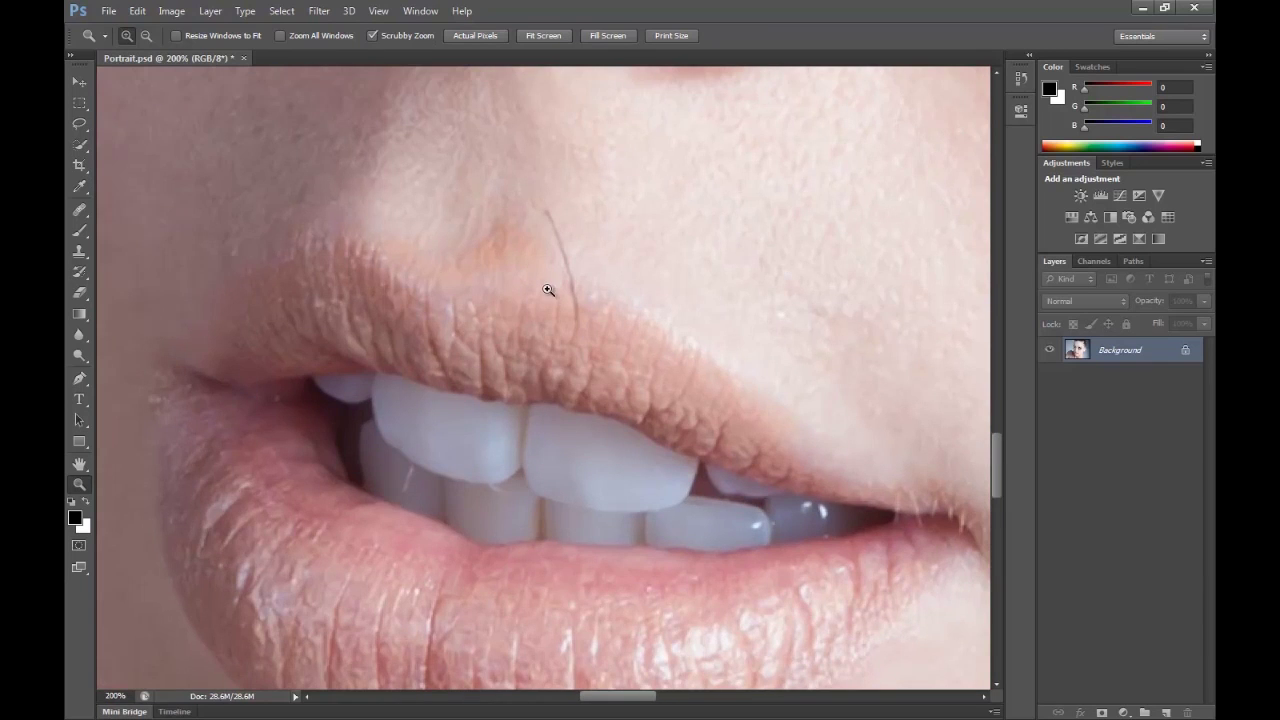
click(643, 282)
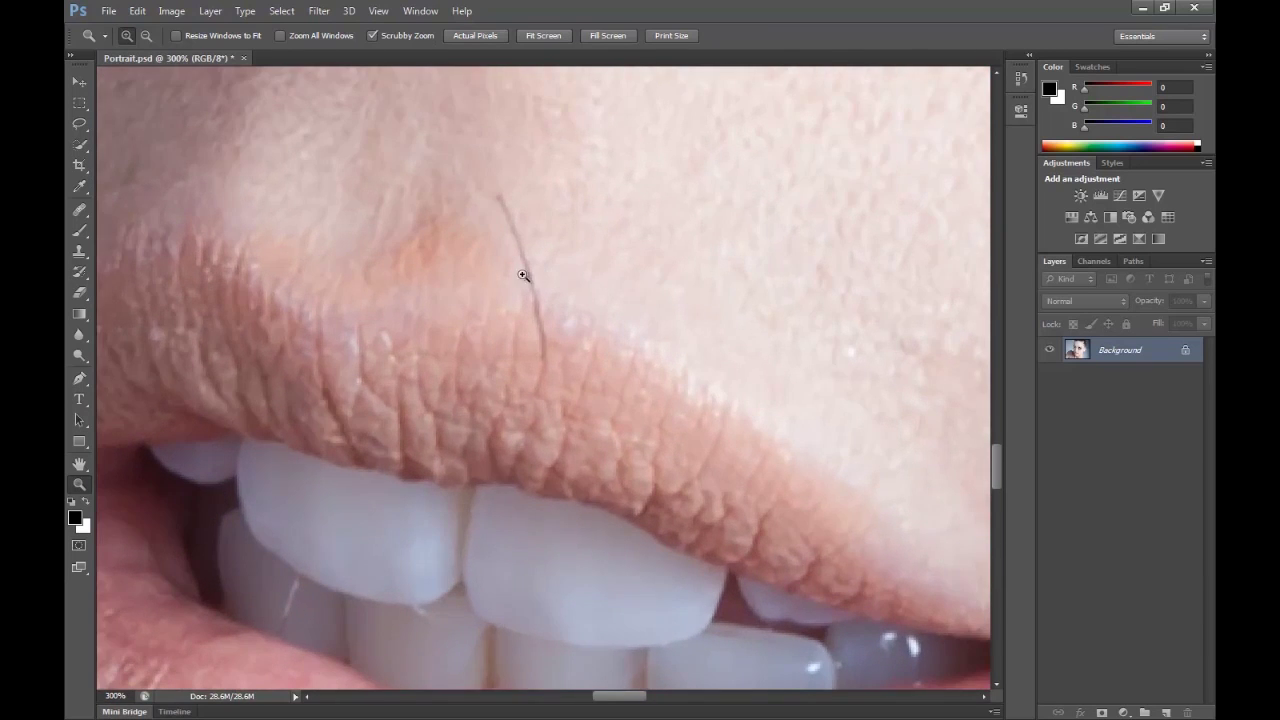
click(88, 211)
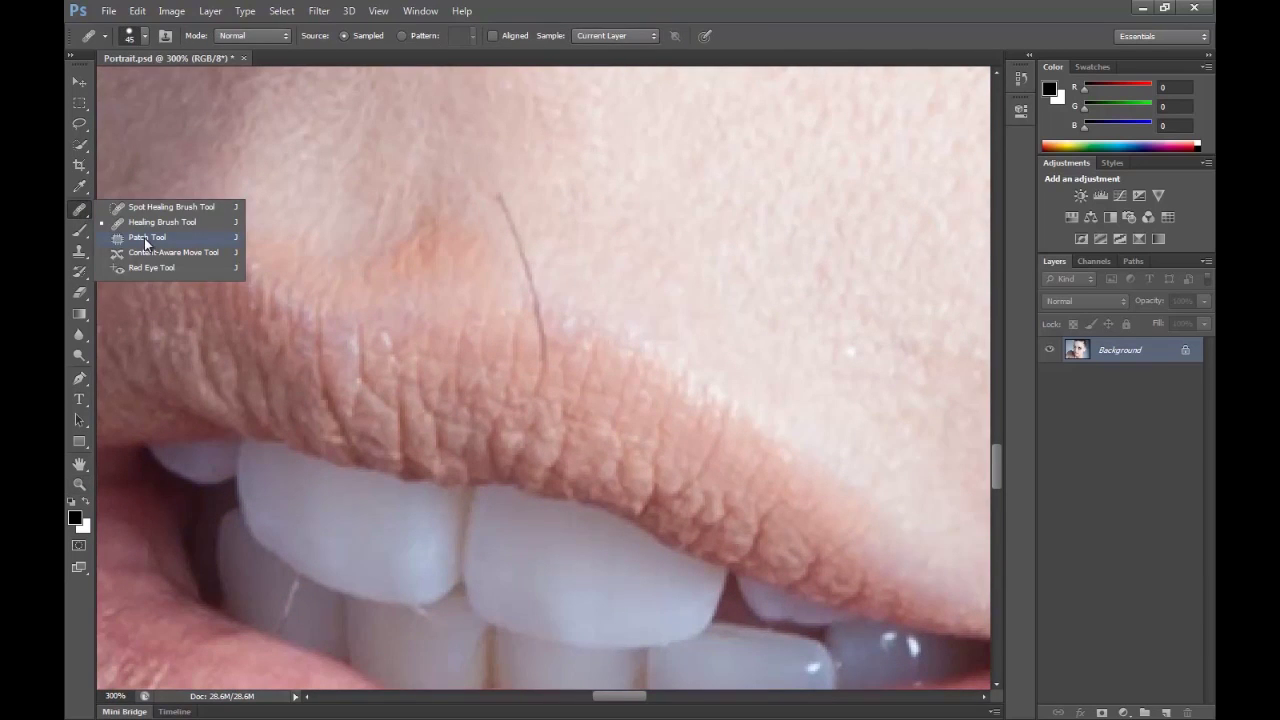
click(146, 238)
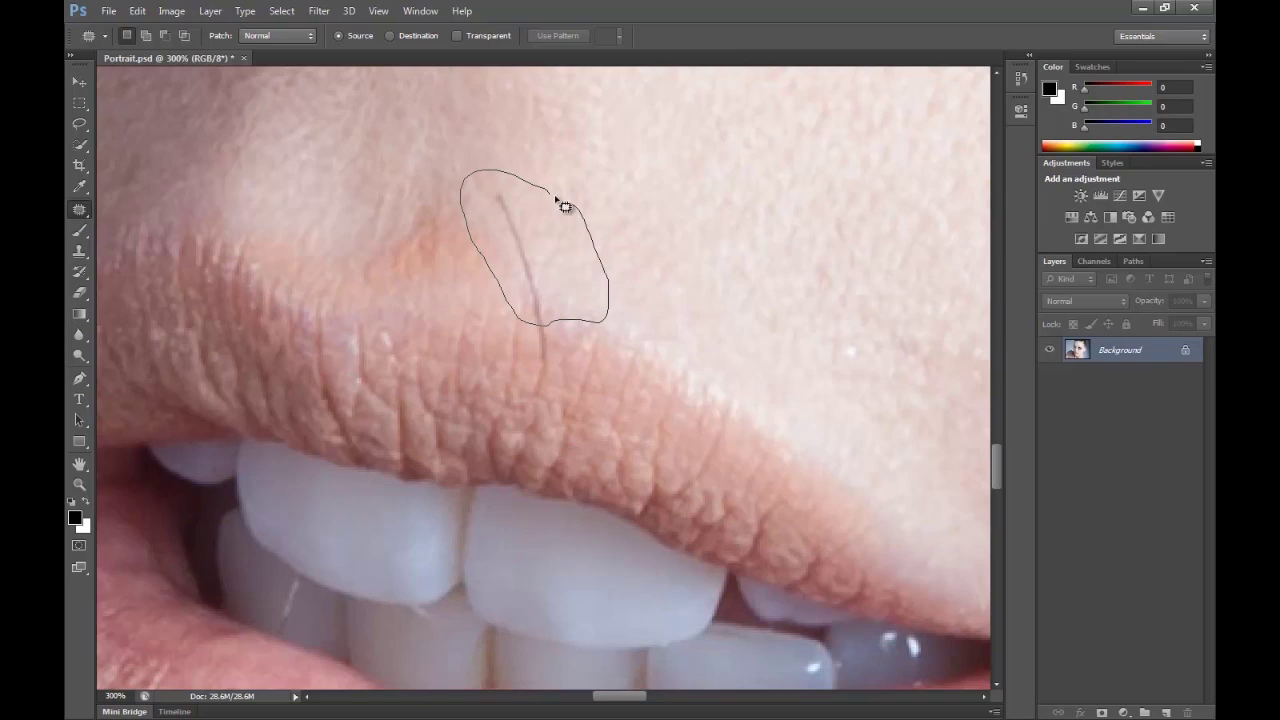
drag(565, 206, 567, 209)
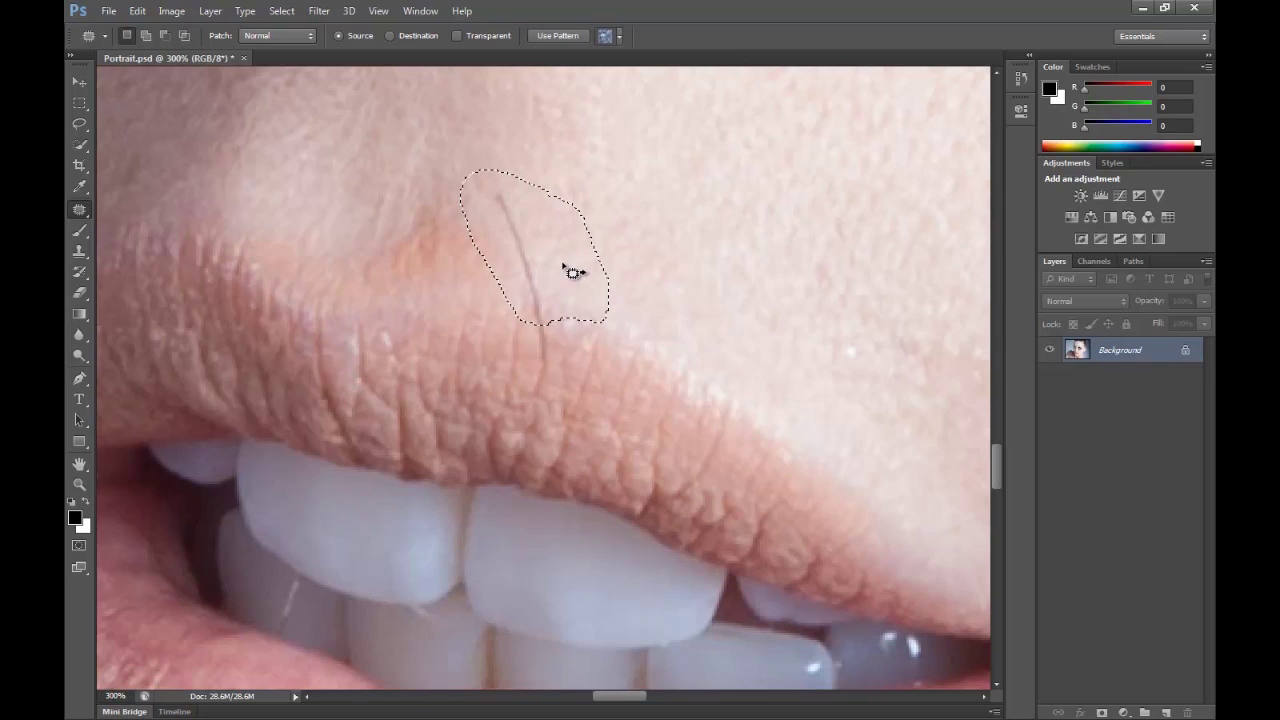
mouse_move(545, 253)
mouse_down()
mouse_move(457, 251)
mouse_move(711, 308)
mouse_move(706, 317)
mouse_up()
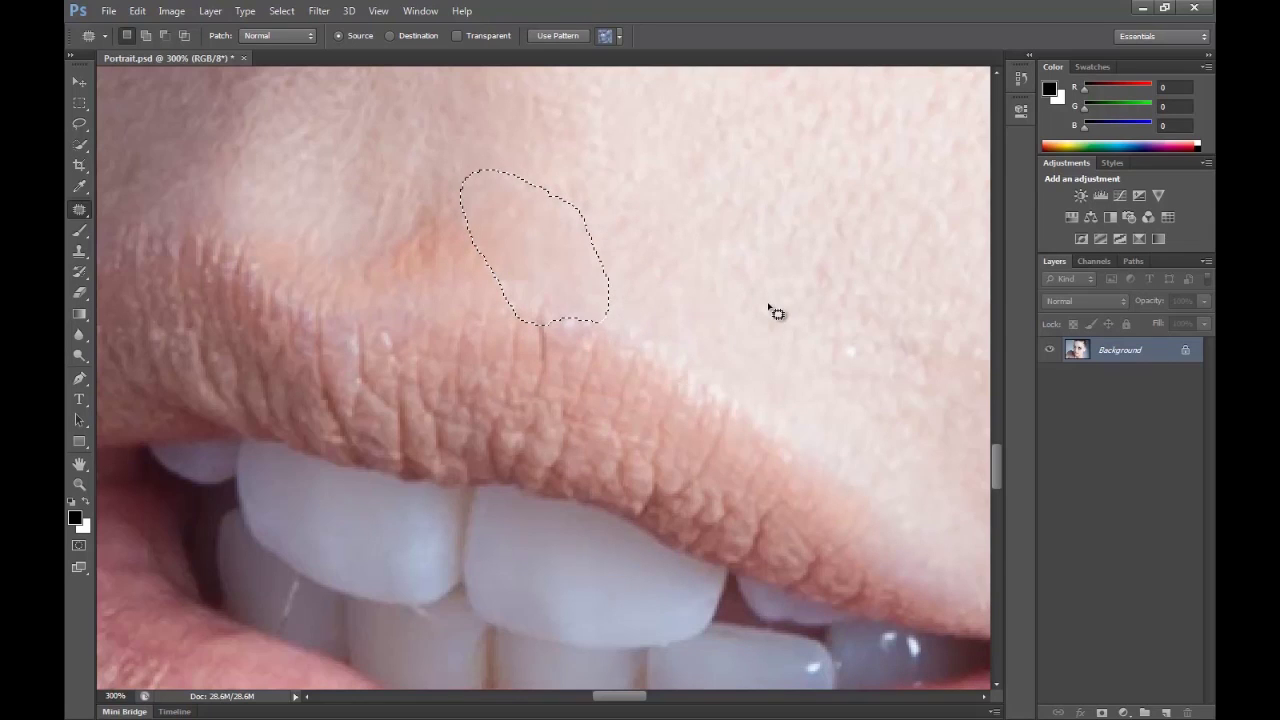
key(ctrl+d)
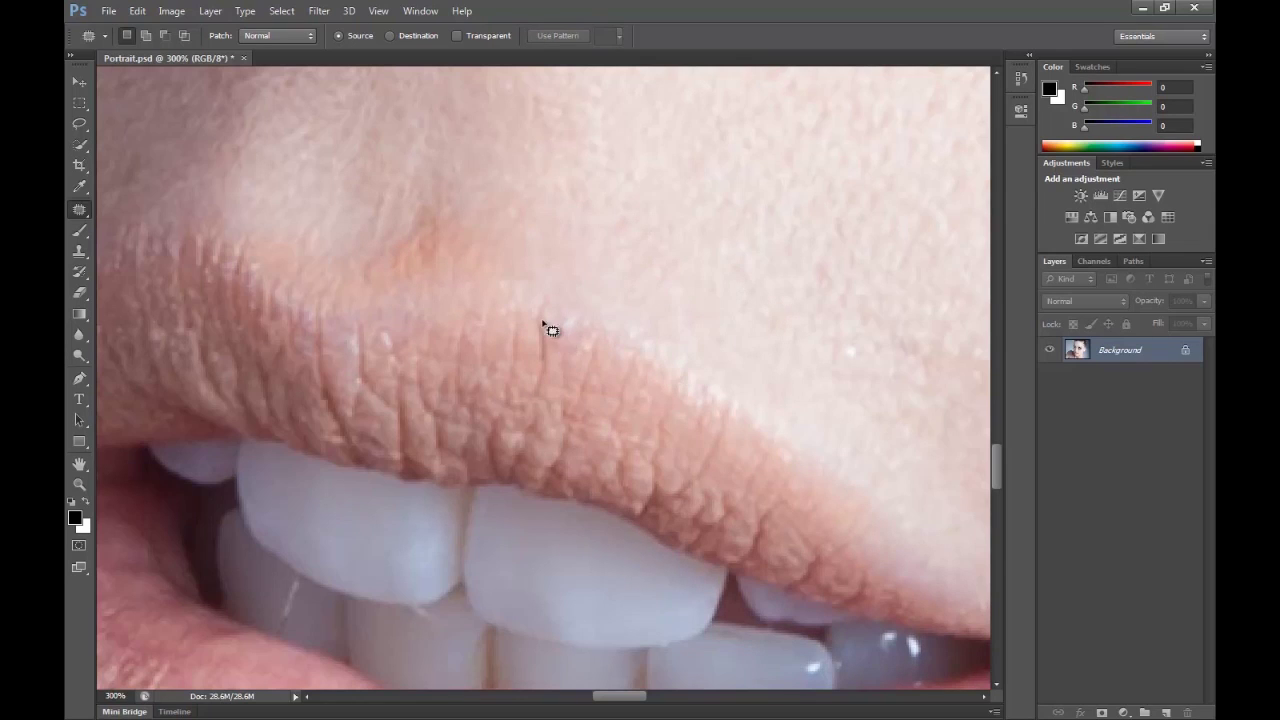
- Patch the rest of the hair on the upper lip with adjacent lip texture, deselect, and show the whole portrait
mouse_move(560, 352)
mouse_down()
mouse_move(620, 376)
mouse_move(614, 366)
mouse_up()
key(ctrl+d)
scroll(457, 423, down, 5)
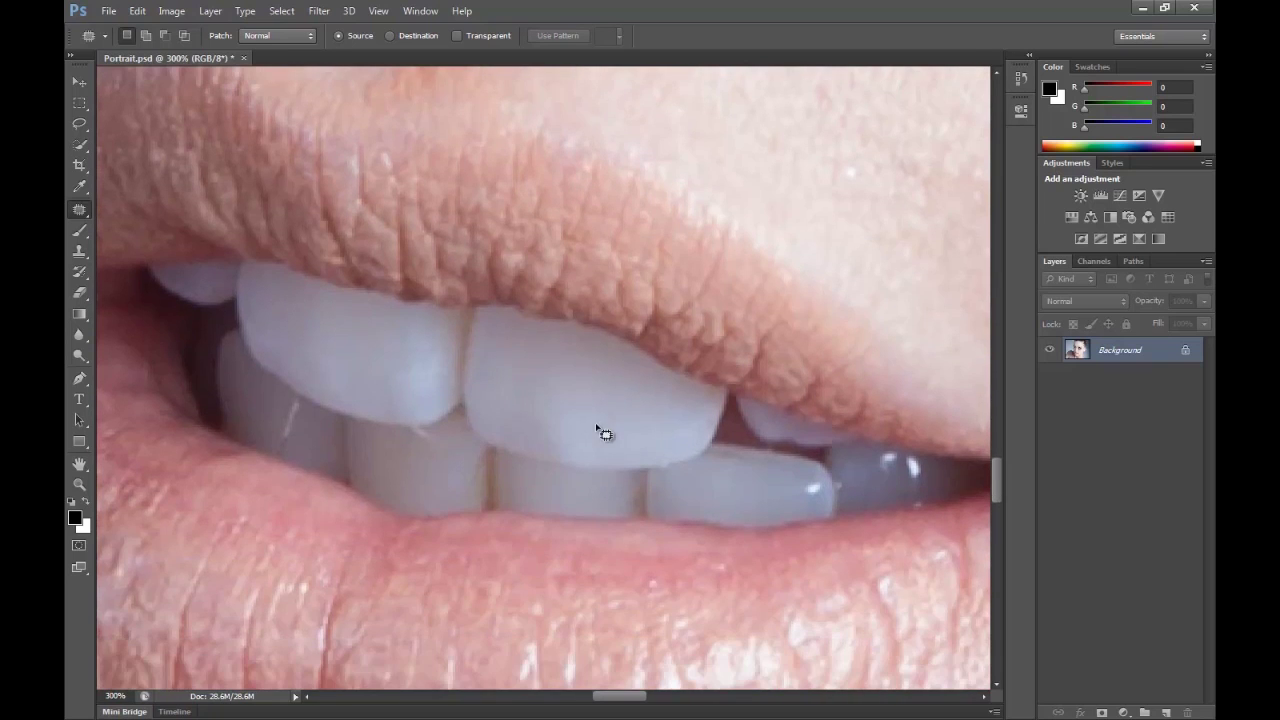
drag(612, 703, 672, 696)
scroll(592, 585, up, 1)
scroll(593, 584, up, 15)
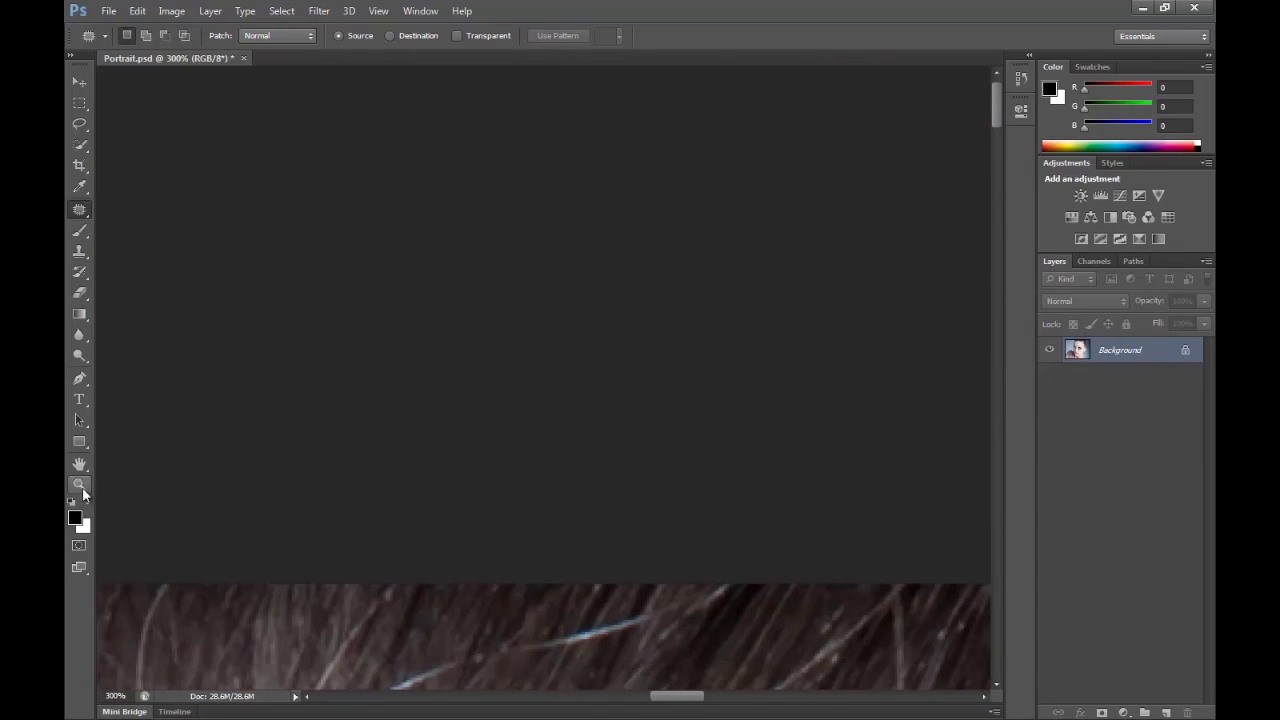
click(80, 485)
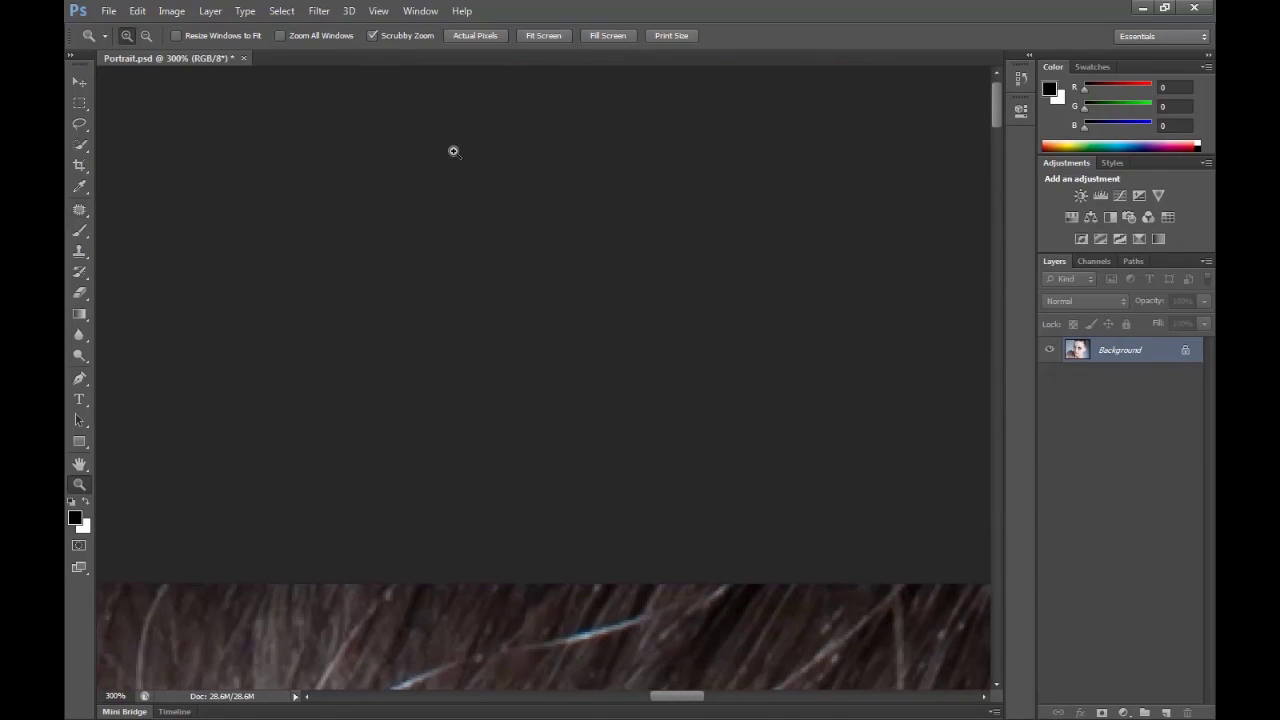
click(541, 36)
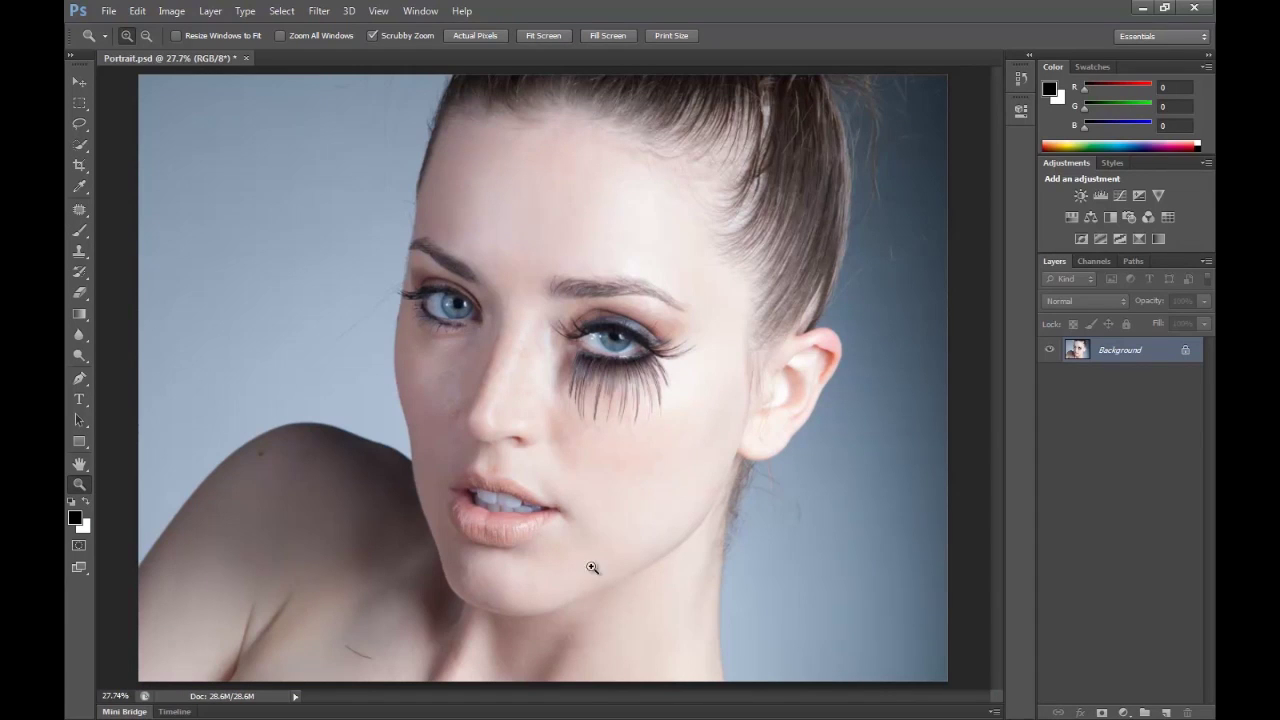
- Remove the stray lash over the white of the eye with the long lower lashes using the Patch tool, and deselect
click(641, 382)
click(641, 382)
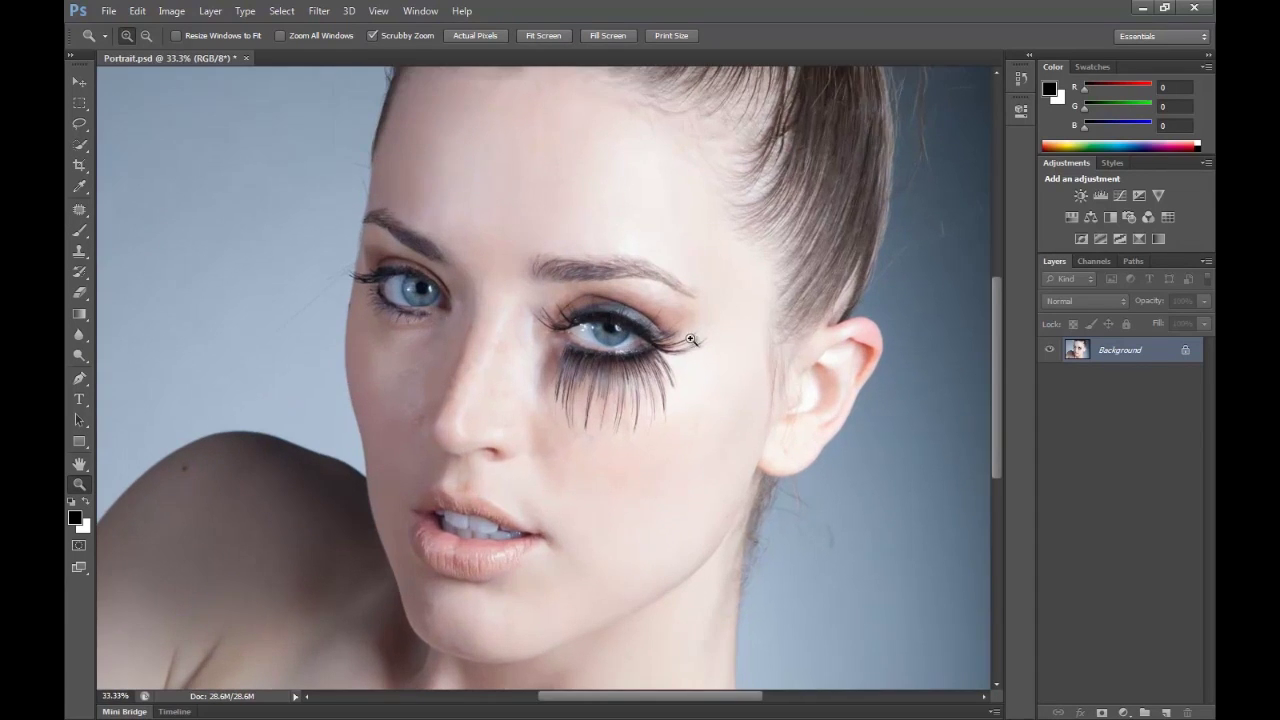
click(630, 385)
click(581, 394)
click(581, 394)
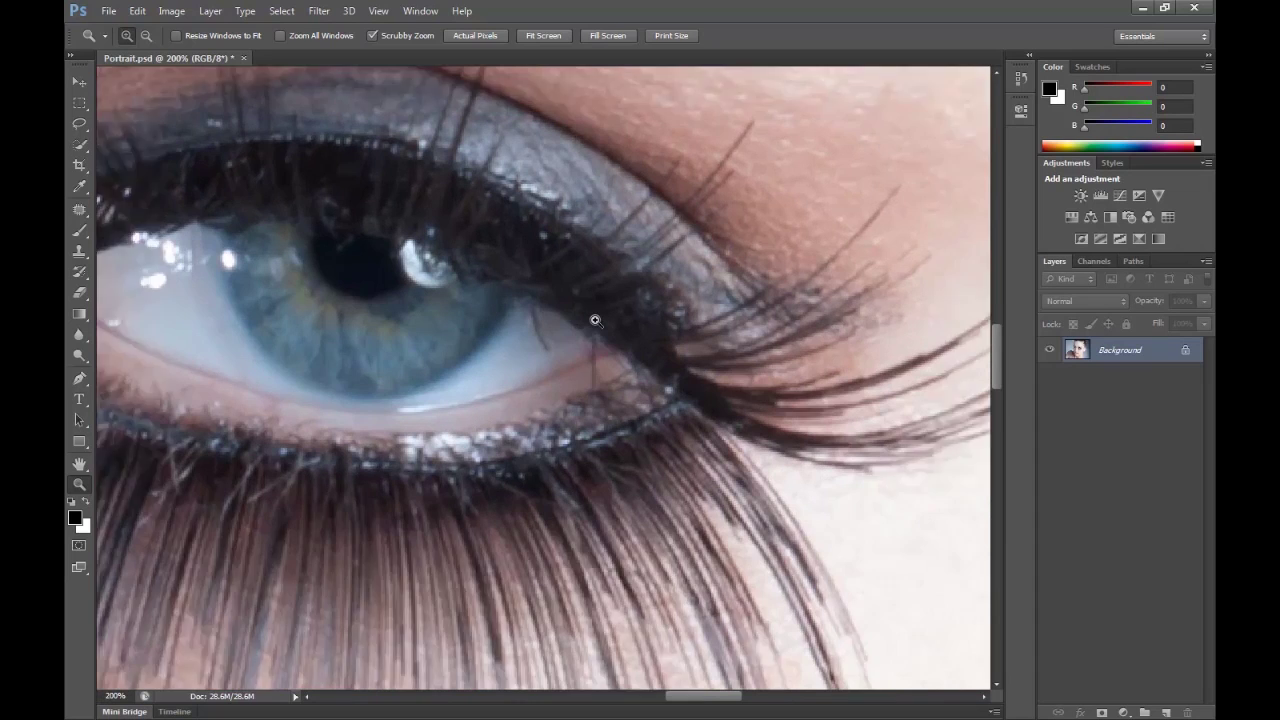
click(594, 320)
click(79, 209)
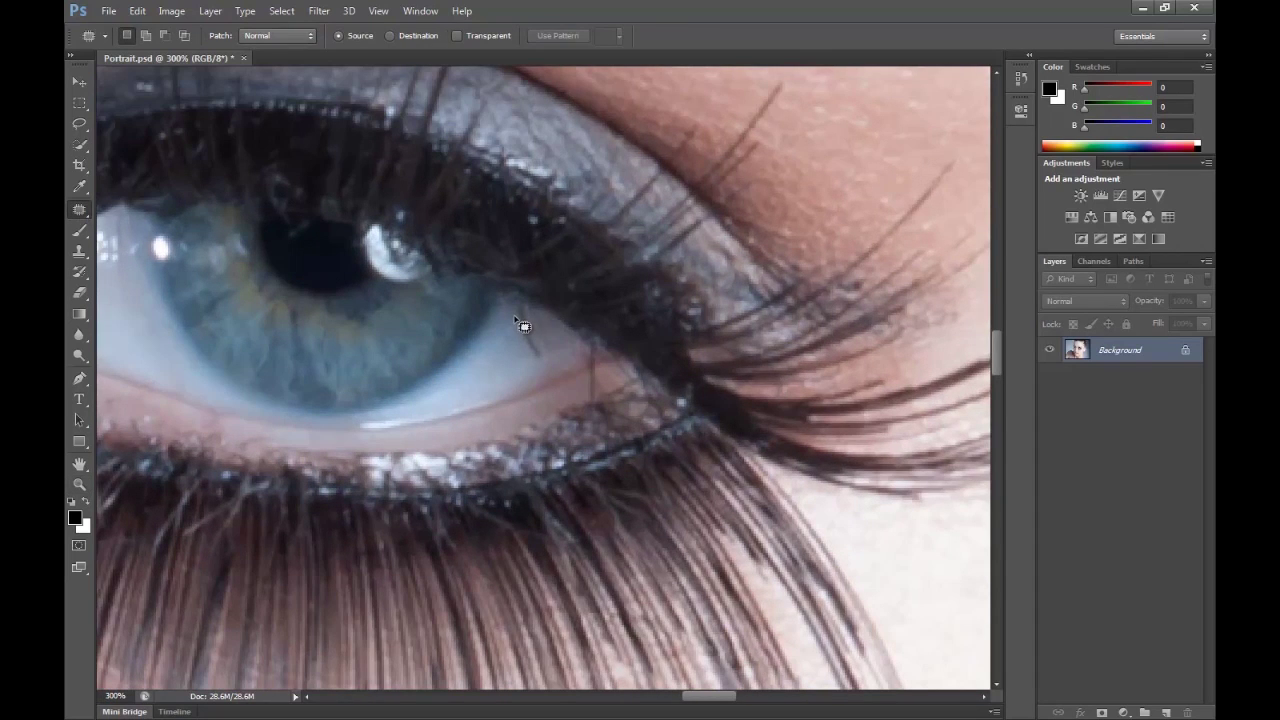
mouse_move(516, 318)
mouse_down()
mouse_move(527, 306)
mouse_move(549, 366)
mouse_move(512, 316)
mouse_up()
click(574, 385)
- Patch the vertical stray lash at the outer corner of the same eye with adjacent lid skin, deselect, and show the whole portrait
scroll(591, 388, up, 4)
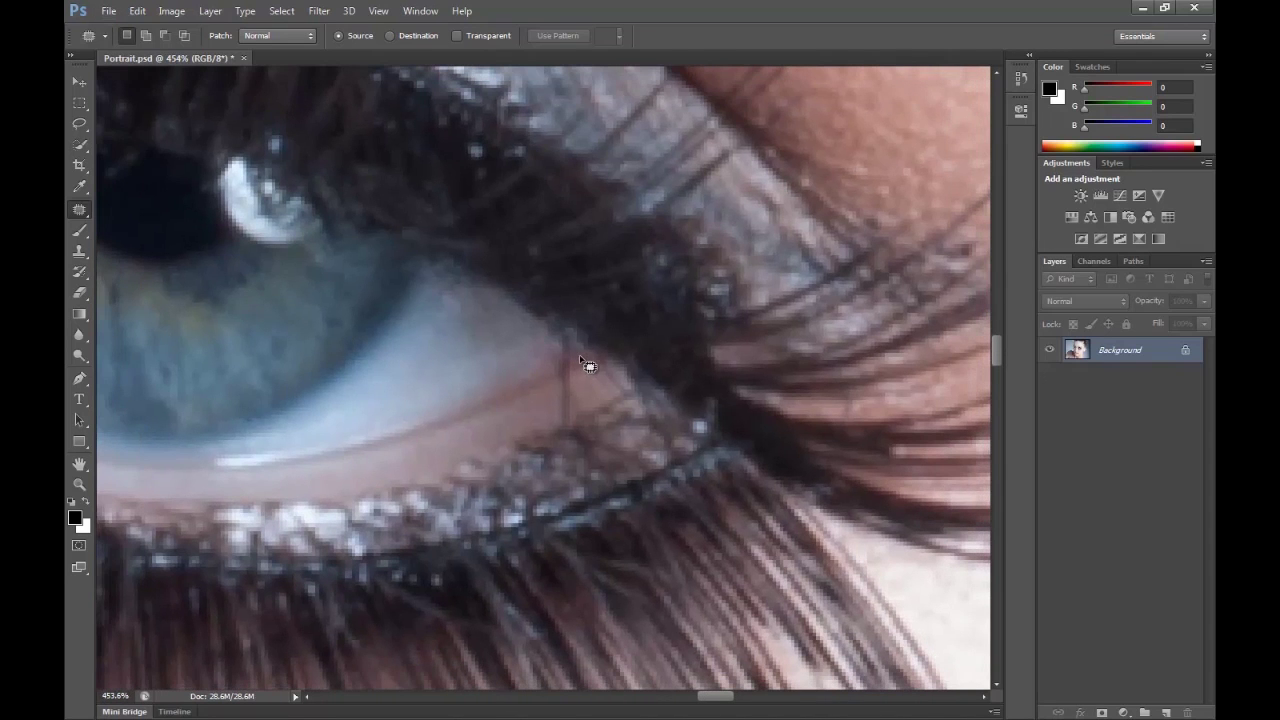
mouse_move(580, 348)
mouse_down()
mouse_move(566, 340)
mouse_move(555, 372)
mouse_move(582, 366)
mouse_up()
click(544, 402)
mouse_move(583, 379)
mouse_down()
mouse_move(556, 418)
mouse_move(570, 422)
mouse_move(580, 382)
mouse_move(529, 413)
mouse_move(574, 375)
mouse_move(520, 398)
mouse_up()
click(536, 420)
click(561, 416)
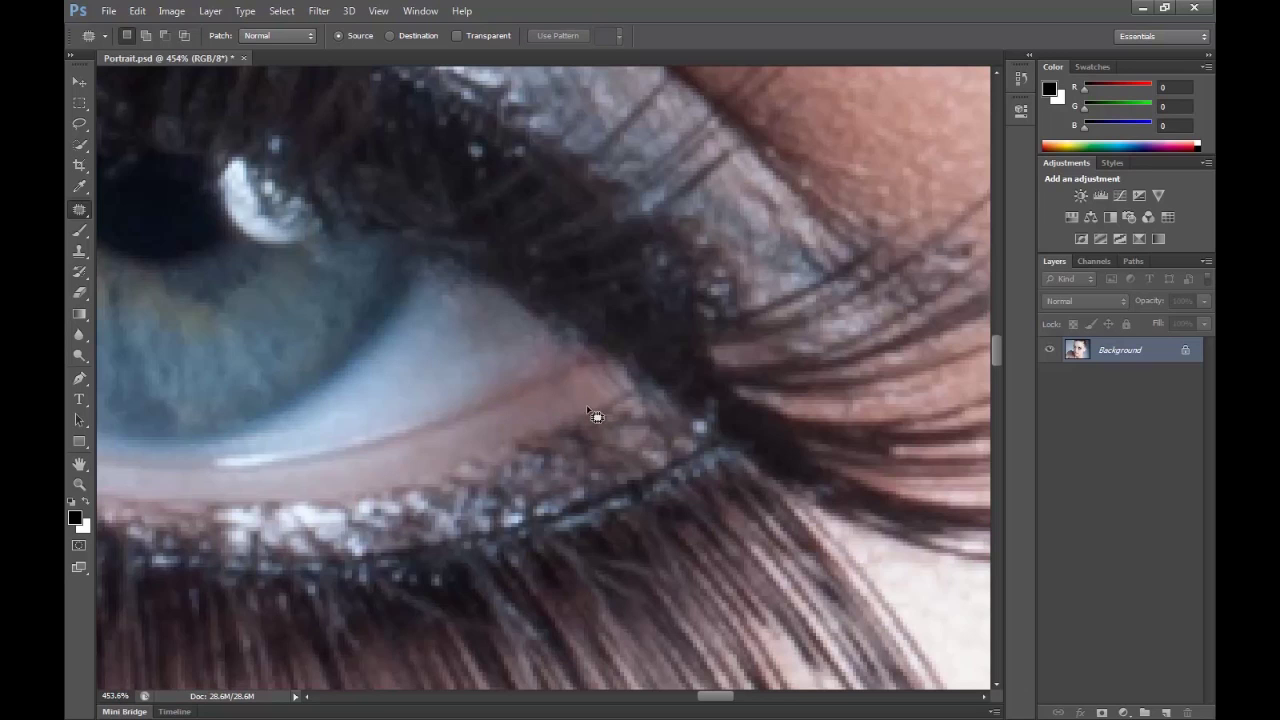
click(79, 484)
click(477, 36)
click(531, 36)
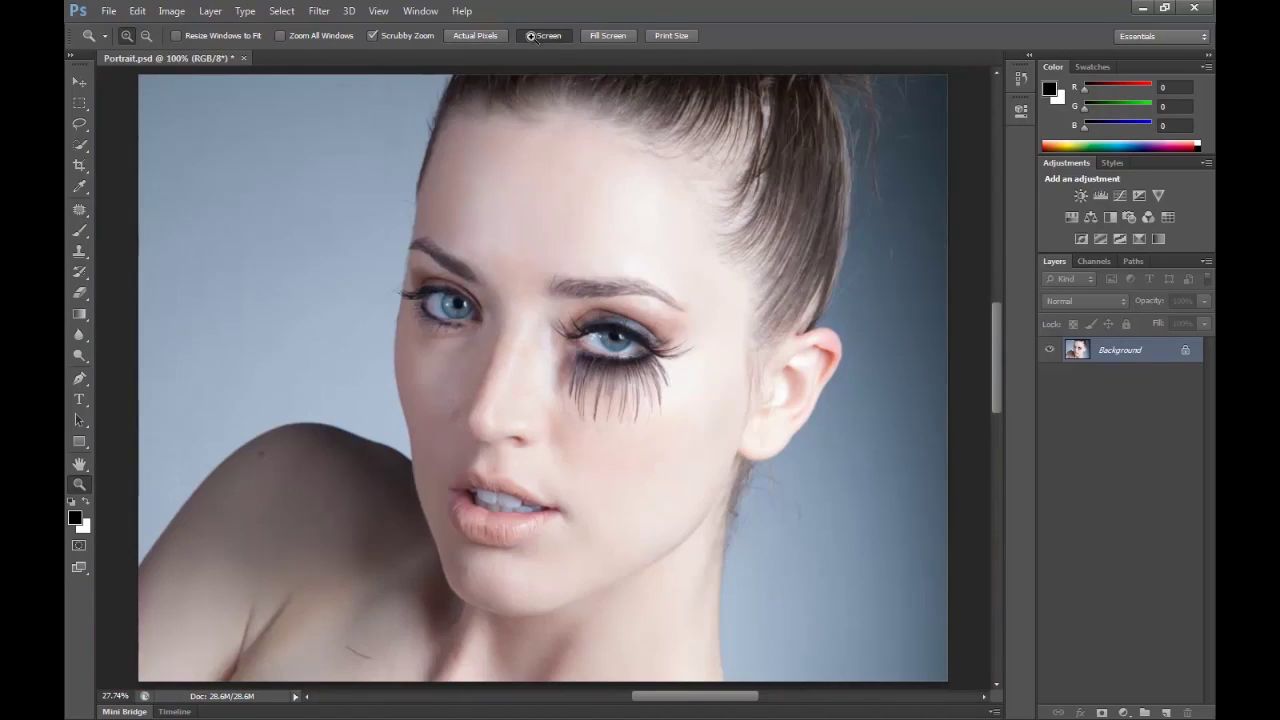
- Heal the small blemishes on the shaded cheek beside the nose with the Healing Brush, using skin sampled from the upper cheek
click(500, 322)
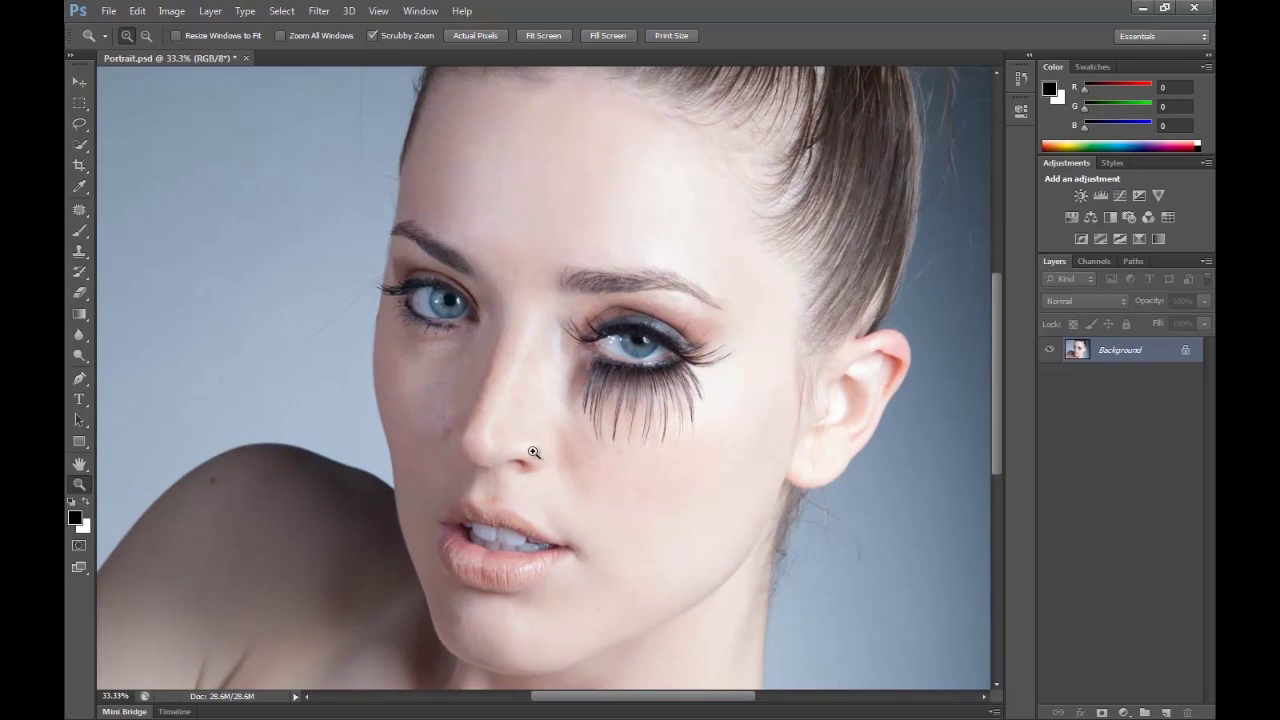
click(460, 440)
click(365, 450)
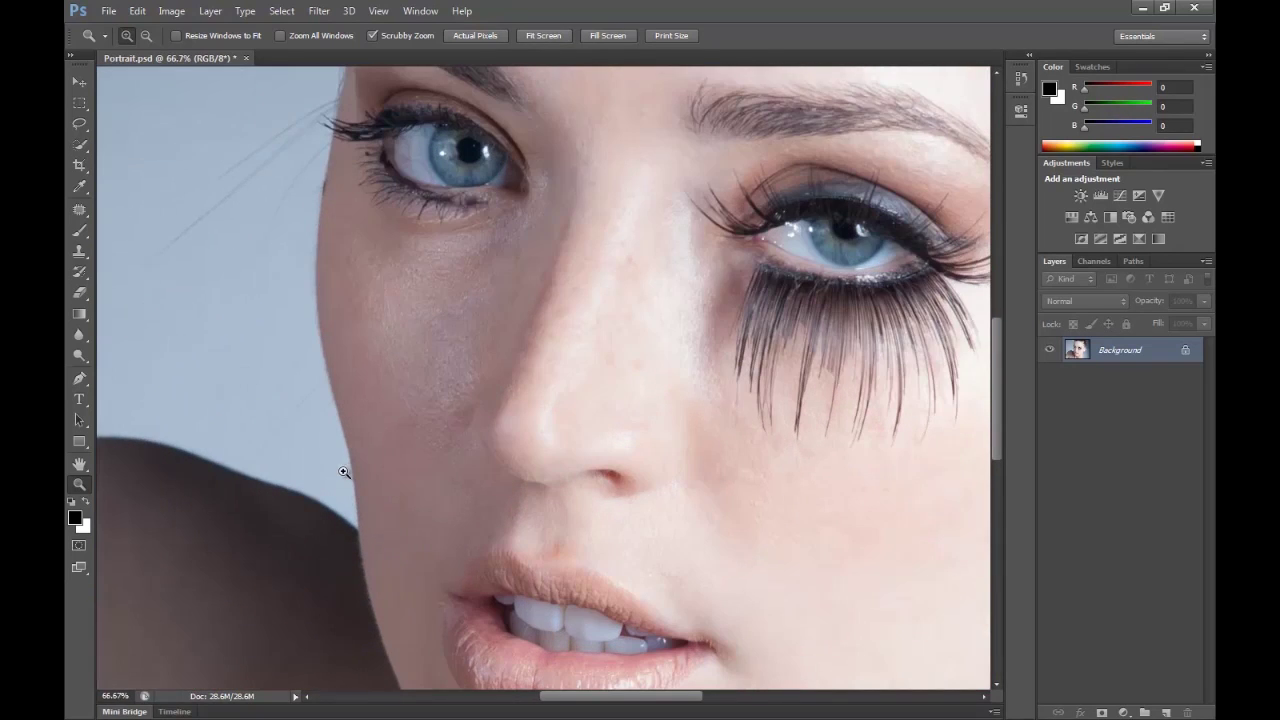
click(79, 210)
click(77, 212)
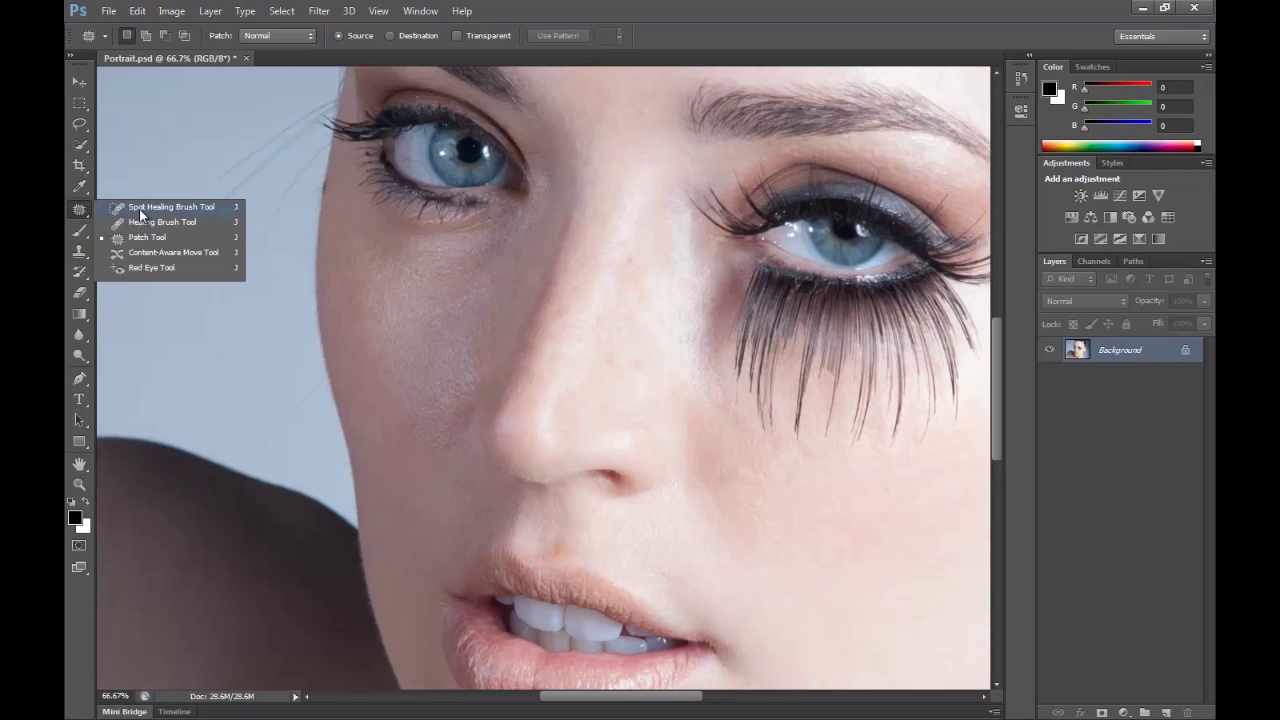
click(140, 222)
alt+click(433, 363)
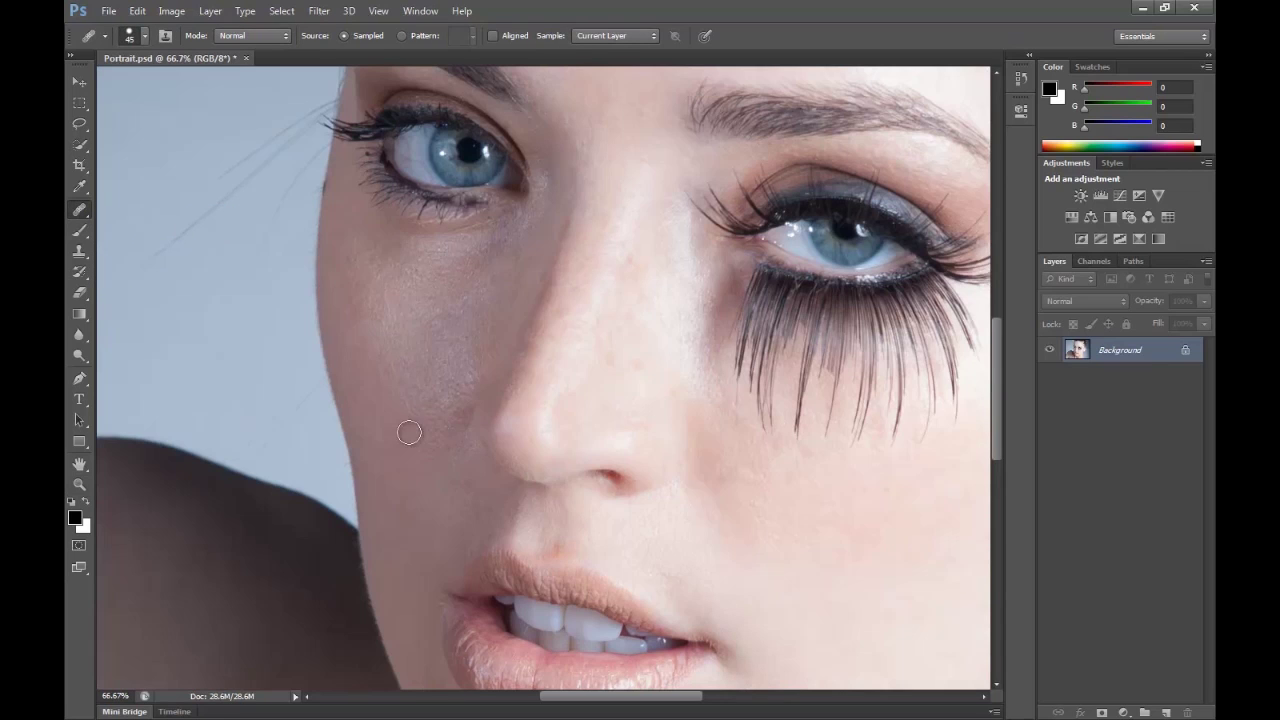
click(439, 477)
click(444, 497)
- Resample the shaded cheek skin, undo the stroke near the mouth corner, and heal the spot above it instead
alt+click(447, 481)
mouse_move(481, 521)
mouse_down()
mouse_move(473, 545)
mouse_move(494, 503)
mouse_move(438, 574)
mouse_up()
key(ctrl+z)
click(478, 504)
scroll(445, 560, down, 1)
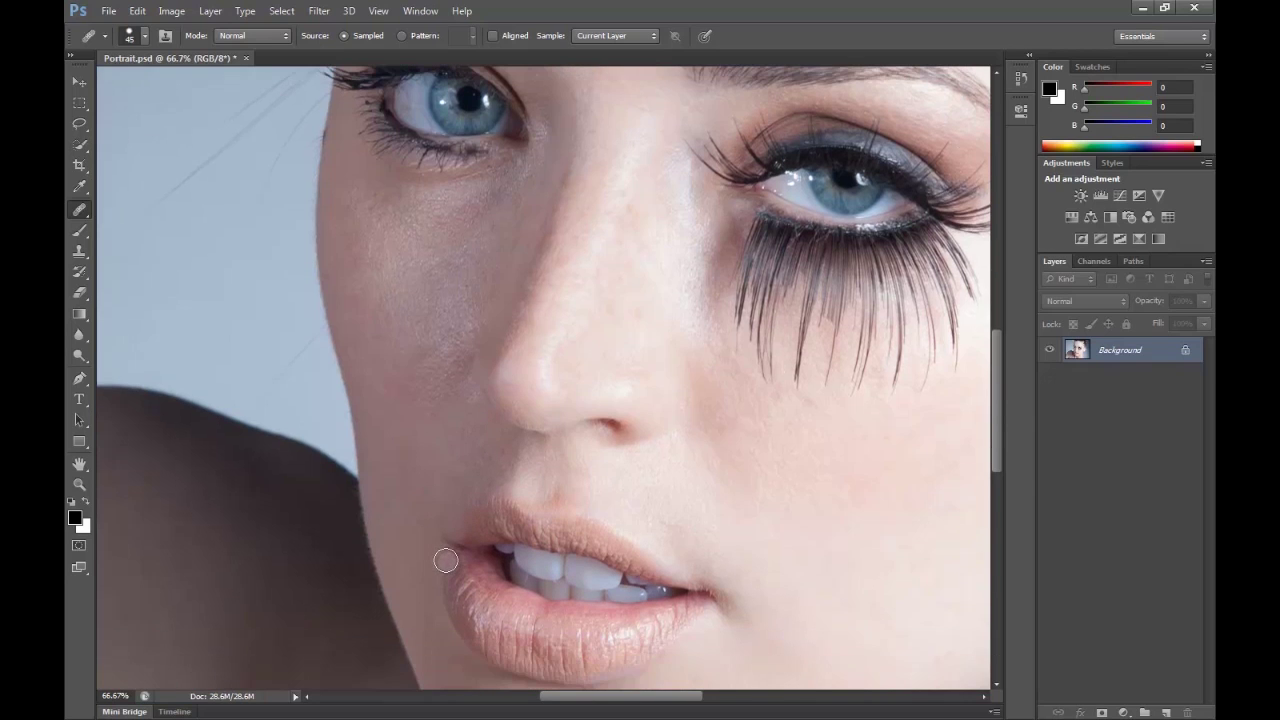
- Reduce the Healing Brush size to 7 for close work on the outer lashes of the shaded eye
scroll(445, 560, up, 2)
scroll(310, 220, up, 3)
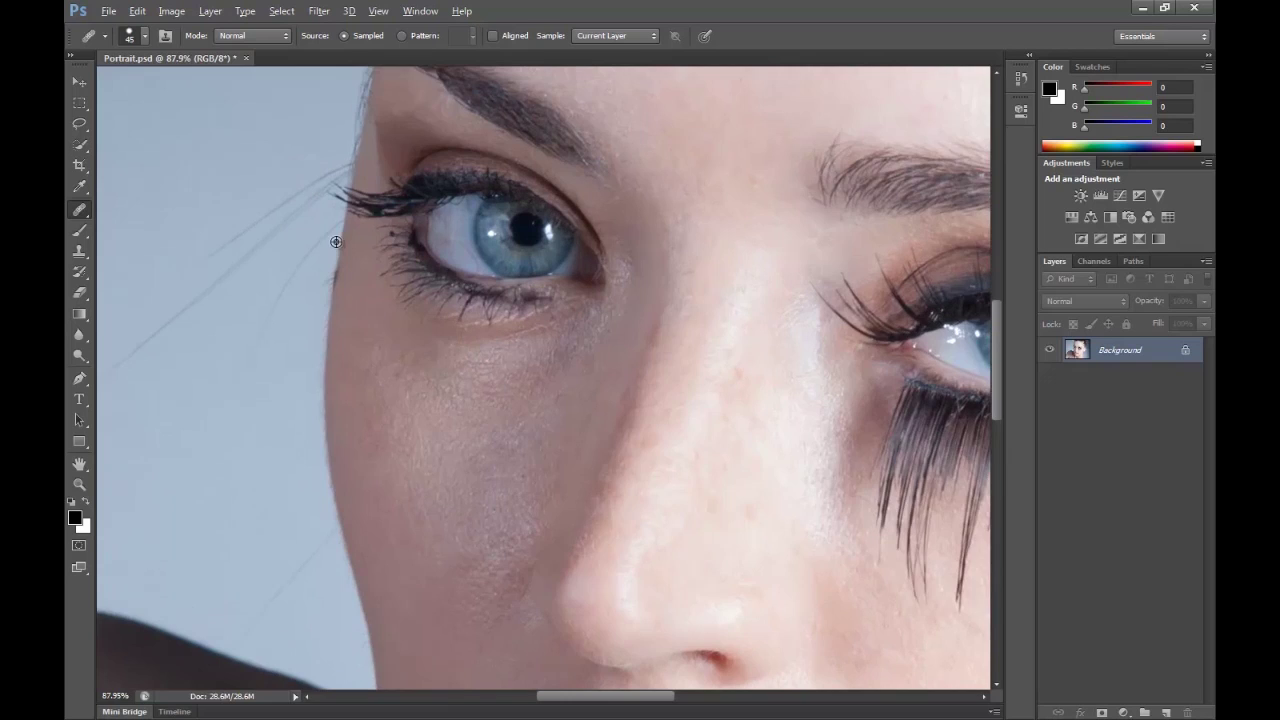
scroll(410, 296, up, 4)
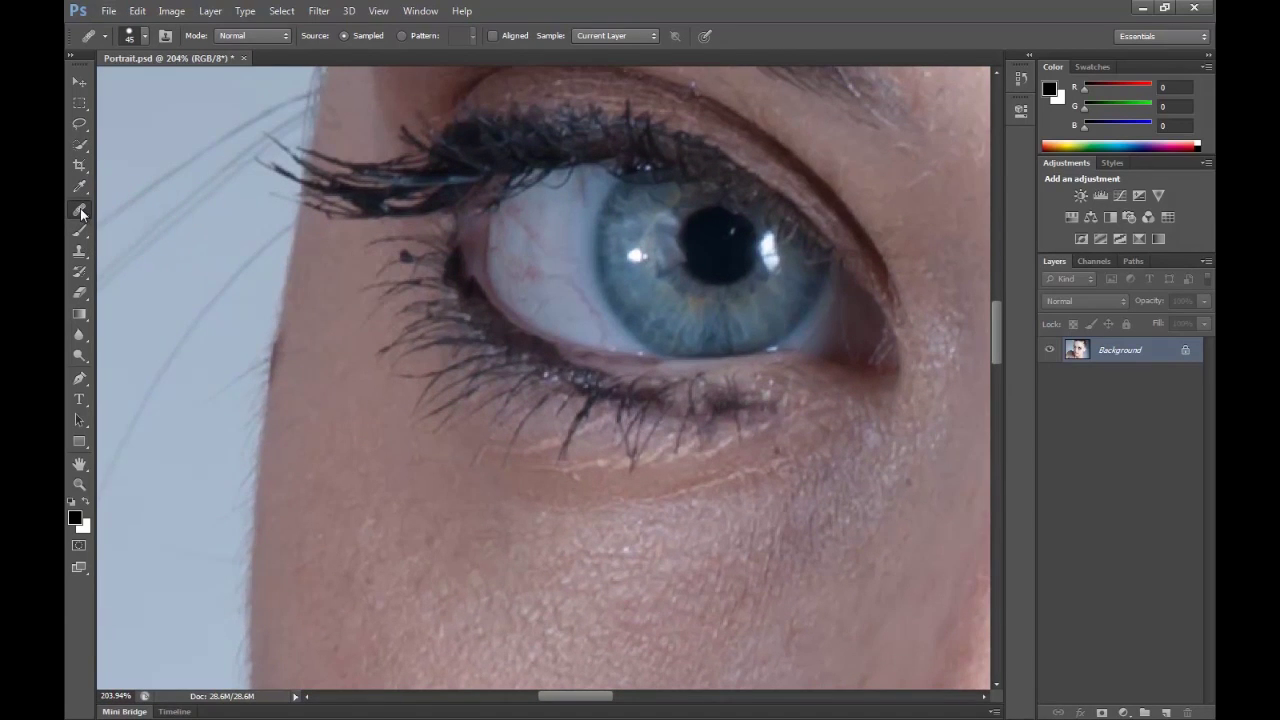
right_click(80, 209)
click(118, 222)
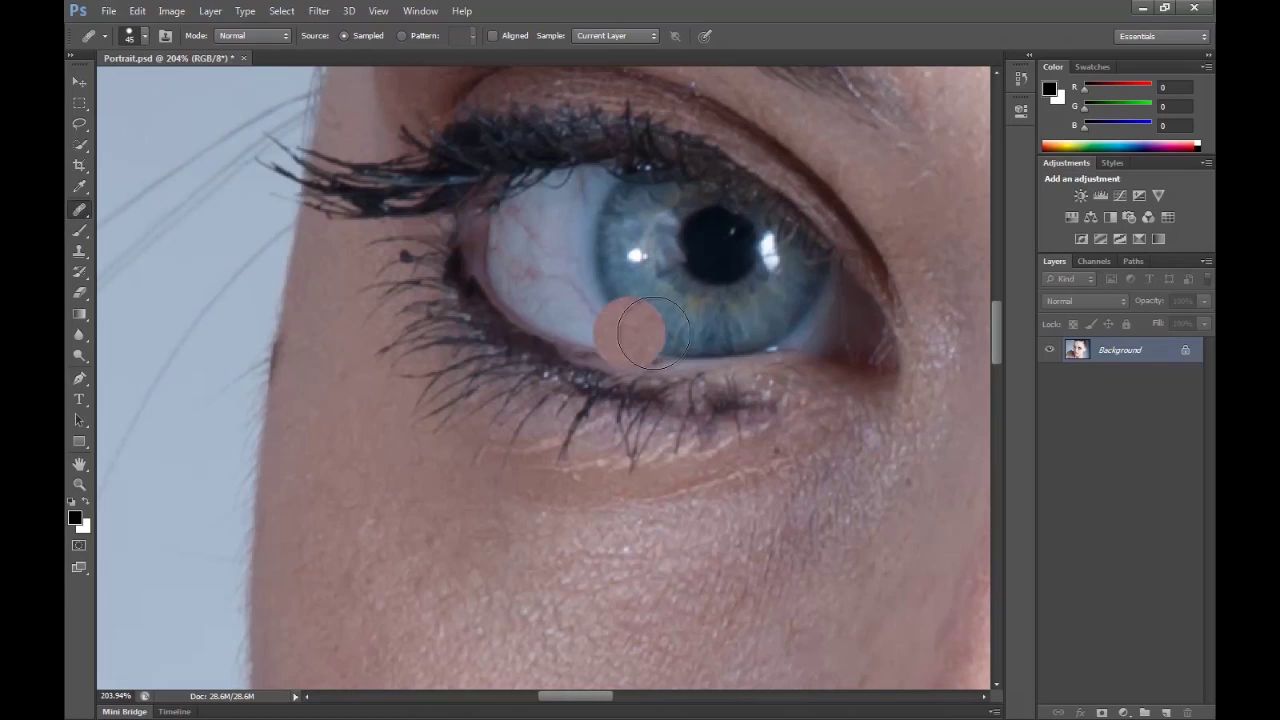
key(bracketleft)
key(bracketleft)
key(bracketleft)
key(bracketleft)
key(bracketleft)
key(bracketleft)
key(bracketleft)
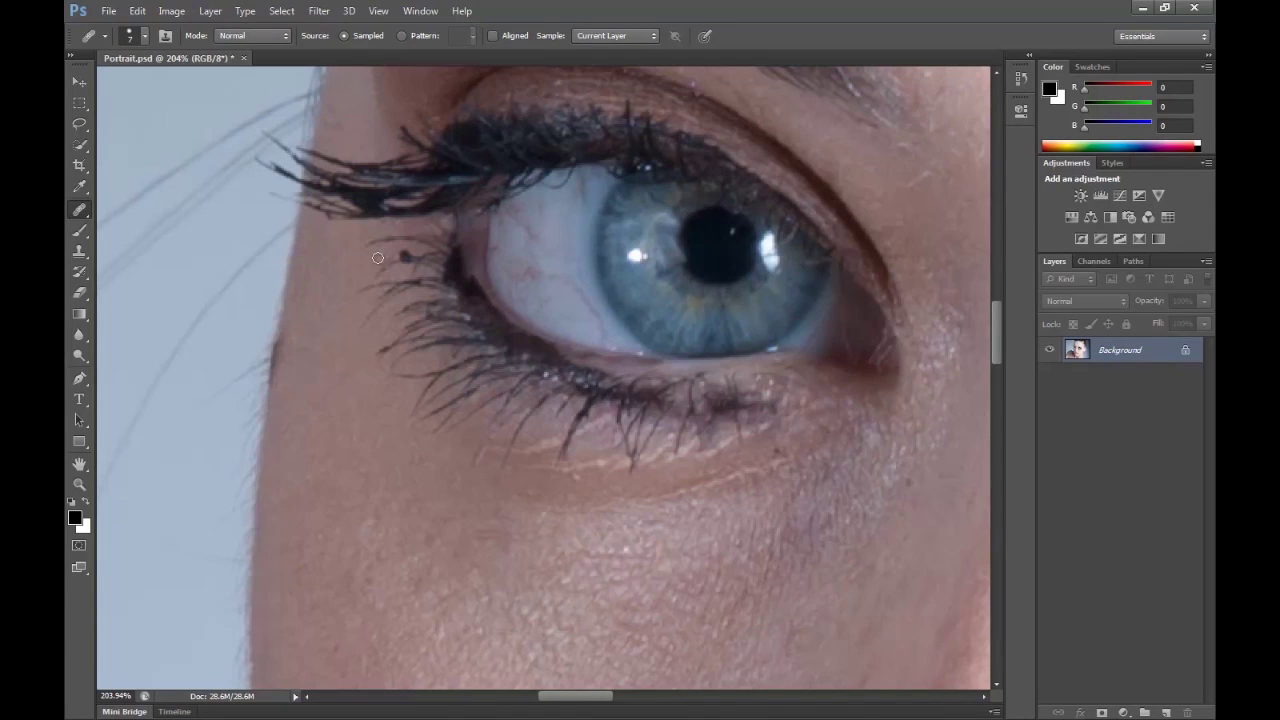
- Heal the mascara clump on the shaded eye's outer lower lashes with skin sampled beside it, using Replace mode for the last stroke
alt+click(370, 256)
drag(430, 256, 418, 266)
click(252, 35)
click(245, 63)
drag(426, 268, 416, 269)
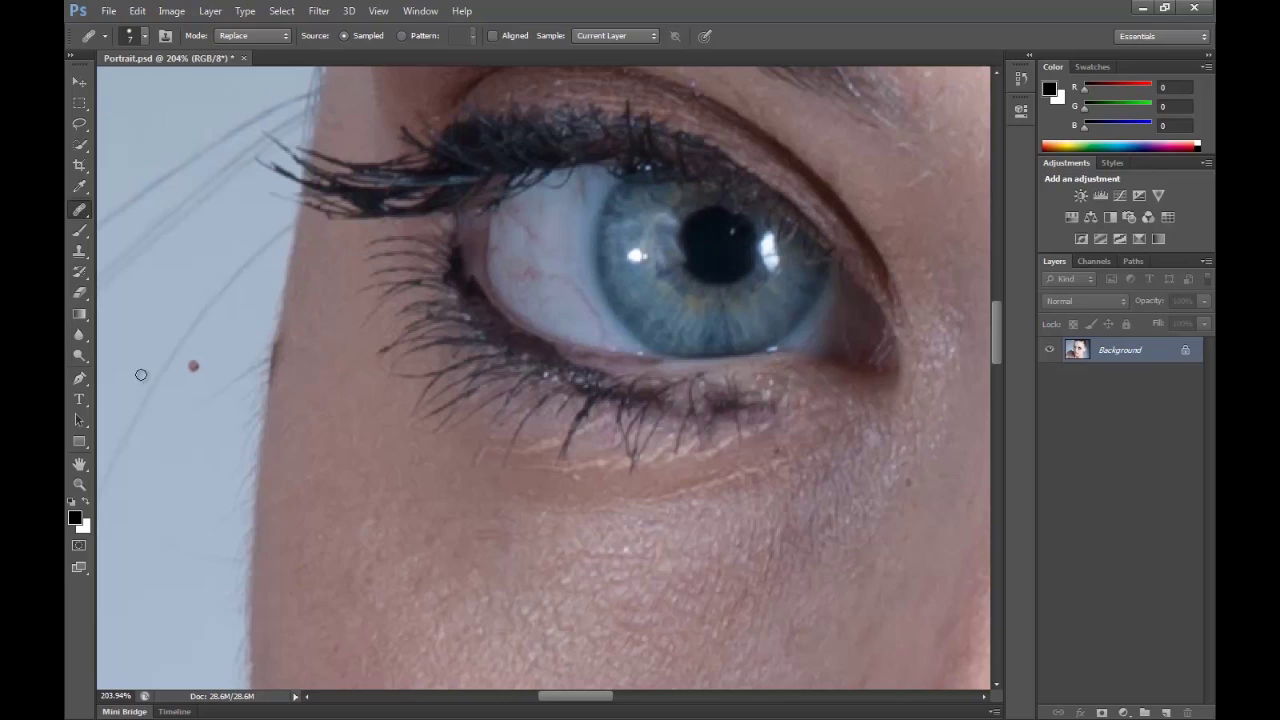
click(80, 485)
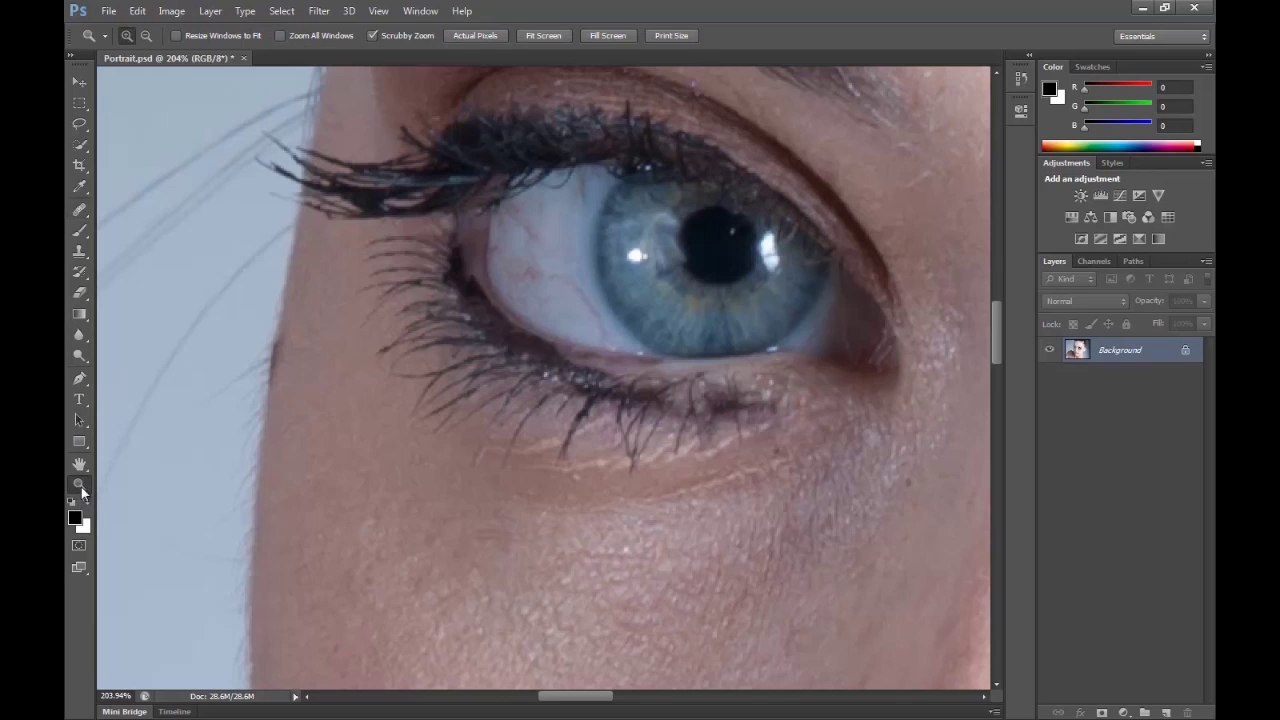
click(475, 36)
click(544, 38)
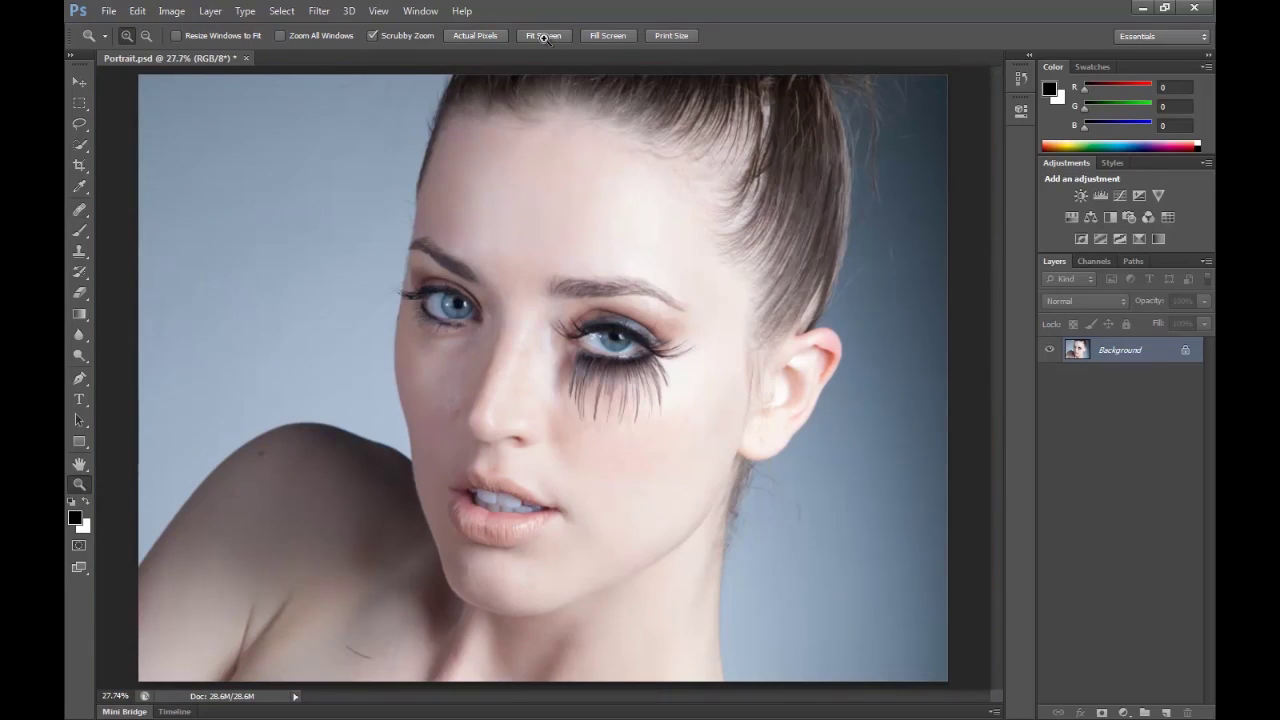
- Patch the stray hair on the upper chest below the chin with clean nearby skin, deselect, and show the whole portrait
click(396, 320)
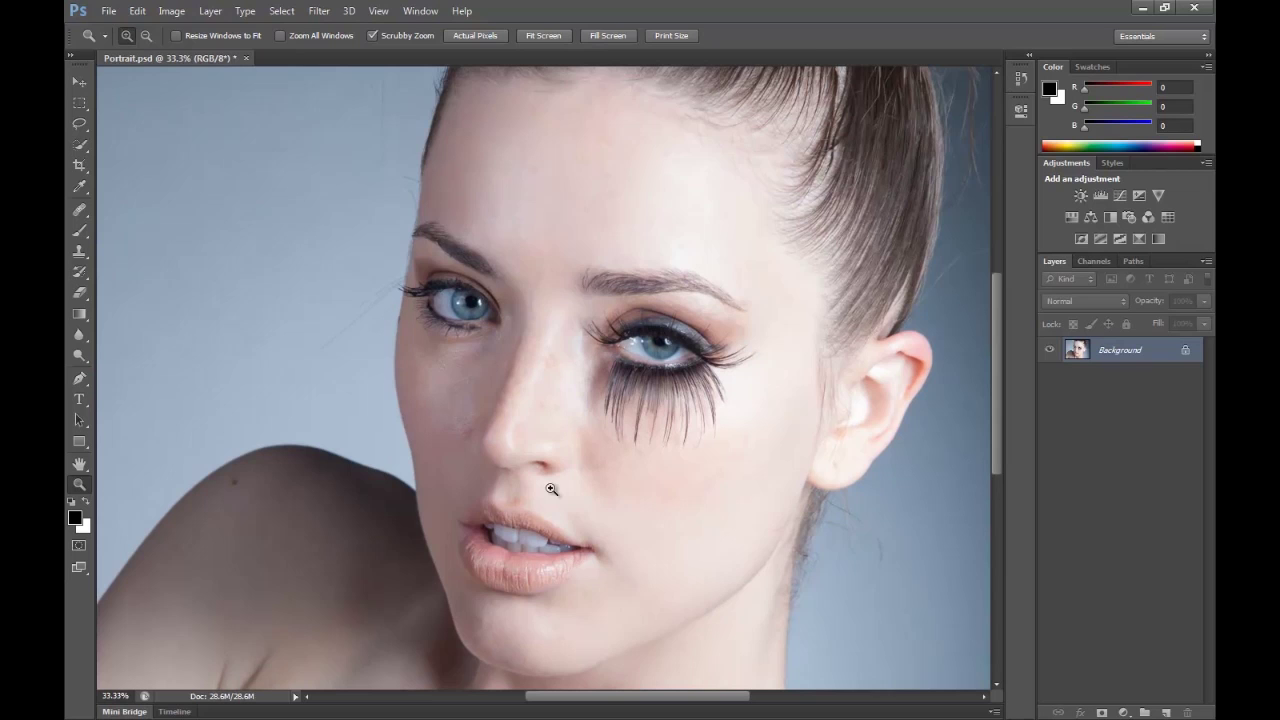
scroll(486, 594, down, 3)
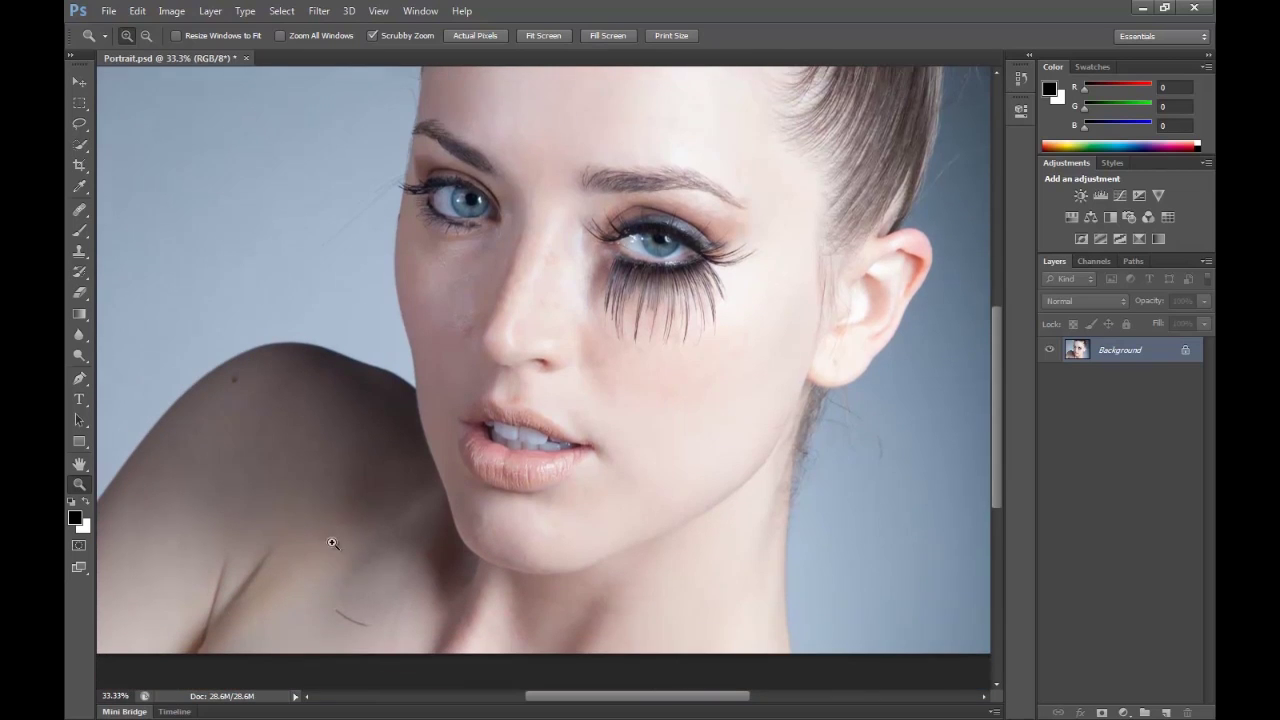
click(332, 543)
drag(80, 209, 101, 225)
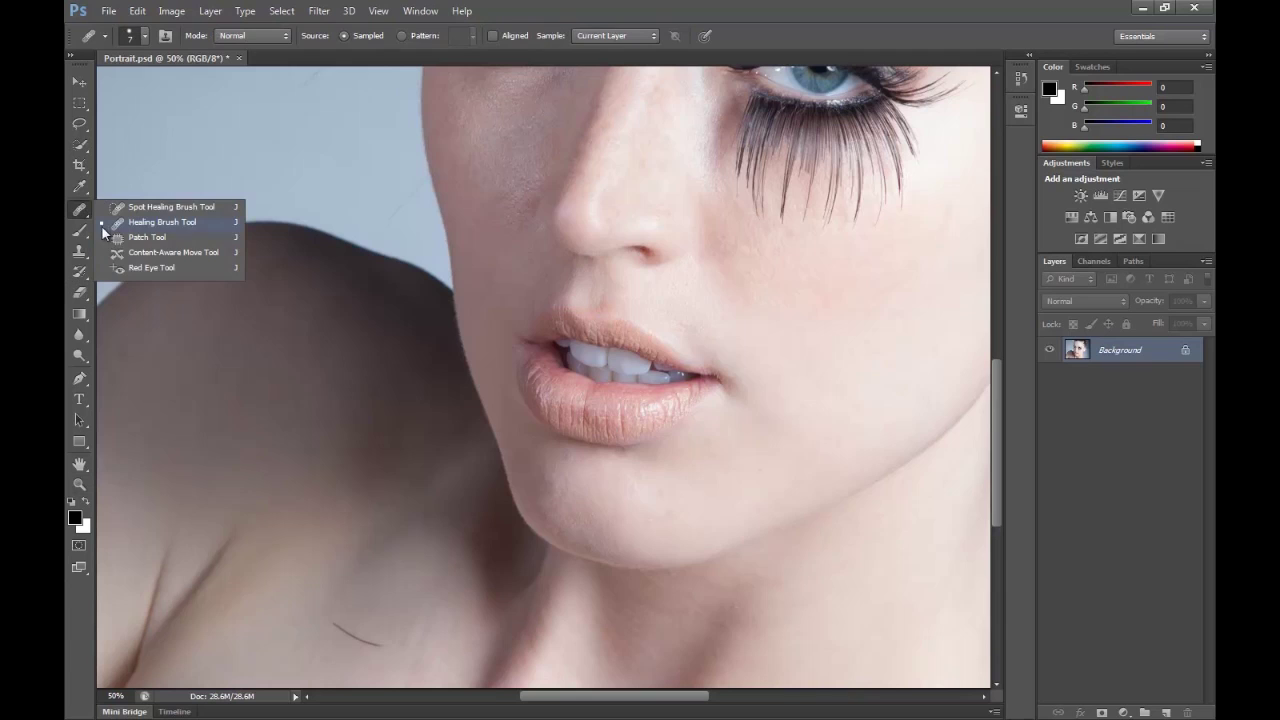
click(147, 237)
mouse_move(334, 617)
mouse_down()
mouse_move(367, 661)
mouse_move(370, 606)
mouse_move(356, 605)
mouse_move(387, 583)
mouse_move(306, 625)
mouse_move(310, 672)
mouse_up()
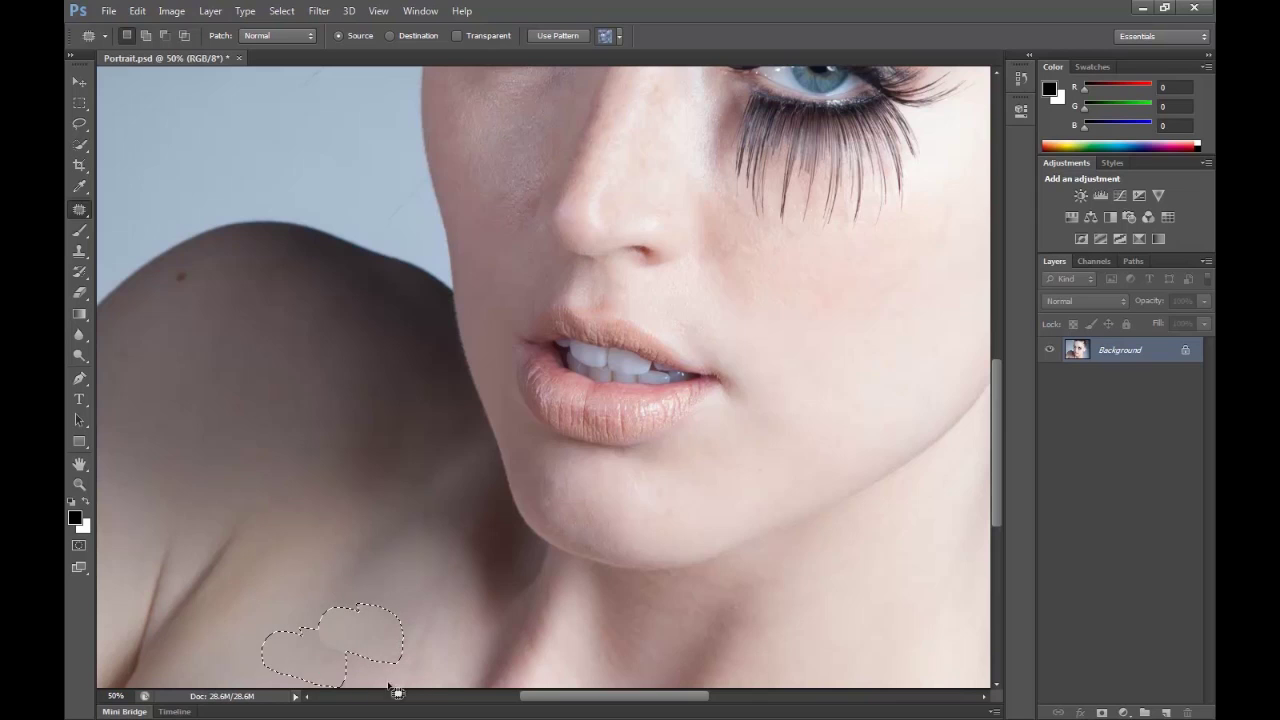
key(ctrl+d)
scroll(570, 610, up, 4)
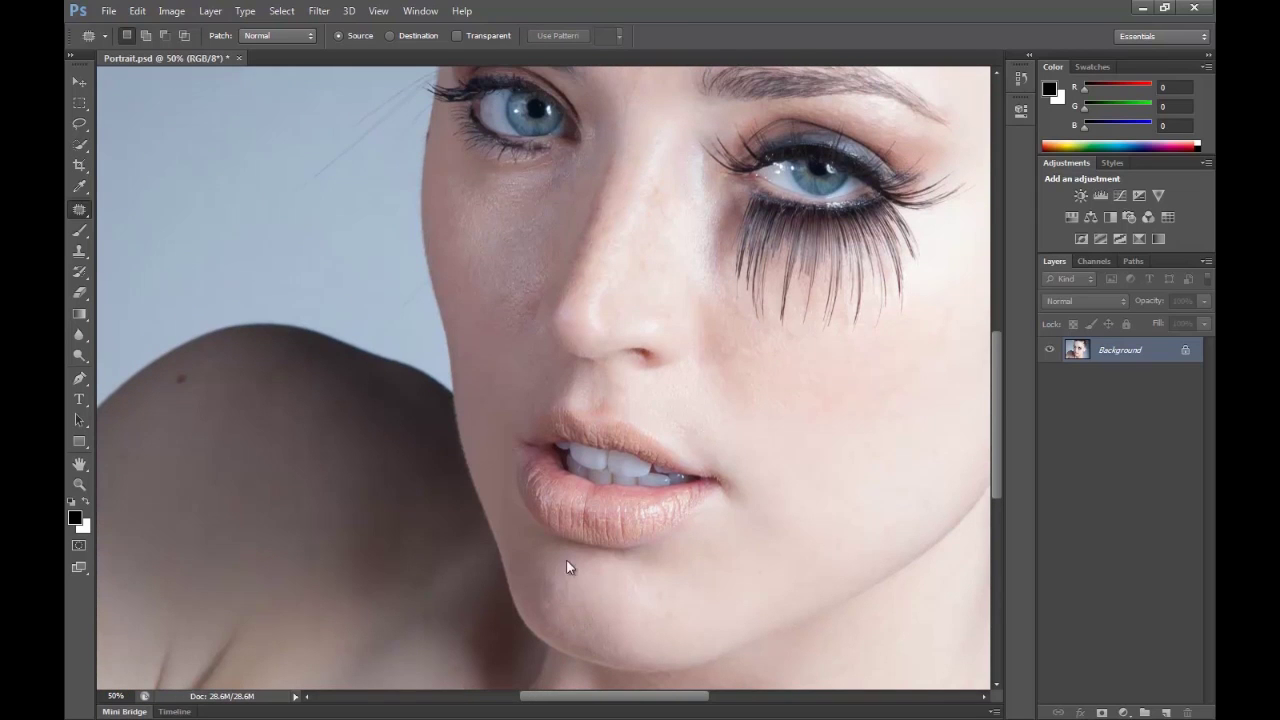
click(81, 484)
click(478, 40)
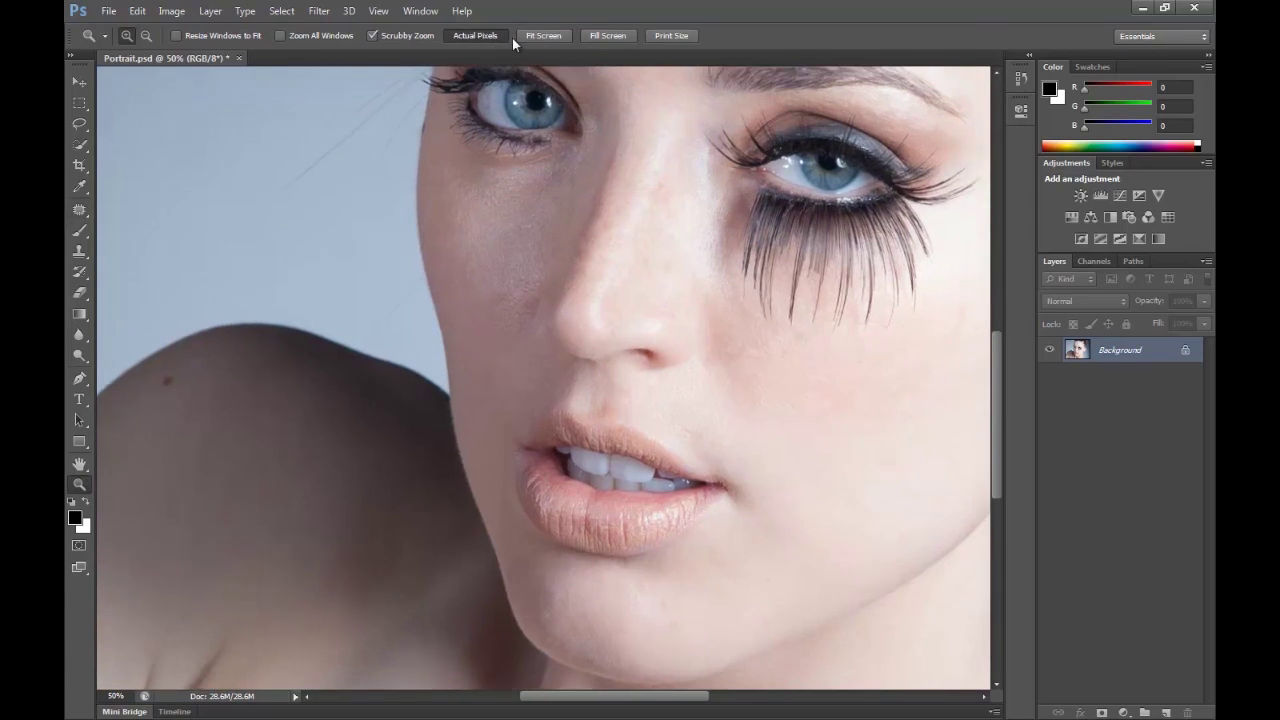
click(539, 35)
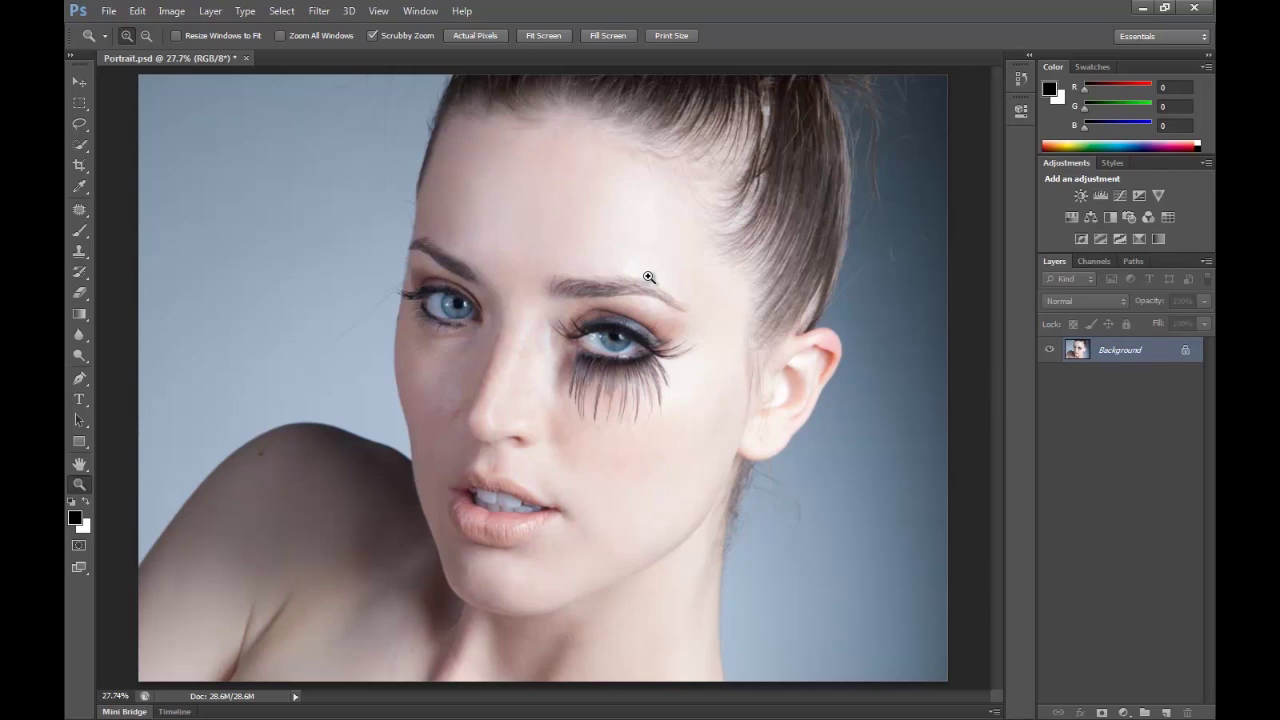
click(580, 287)
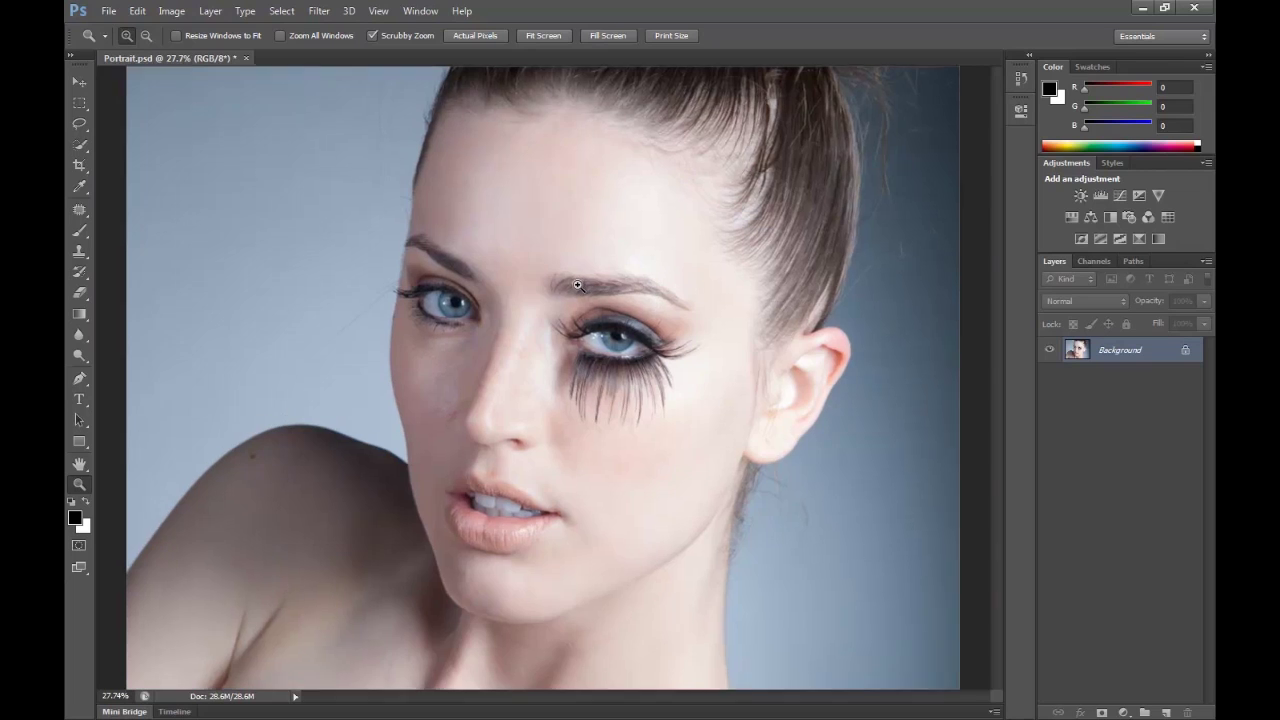